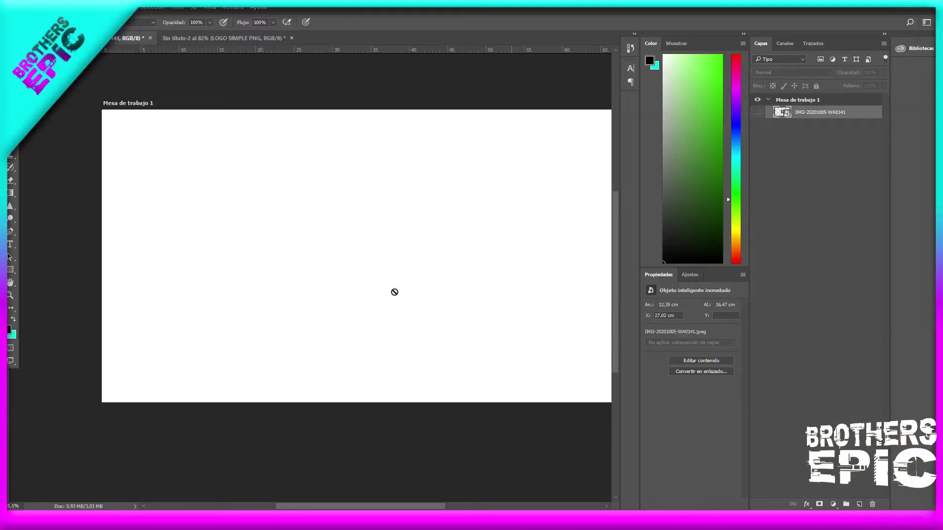
# Turn on the IMG-20201005-WA0141 layer so the sketch photo shows on the white artboard.
pyautogui.scroll(-2, 476, 255)
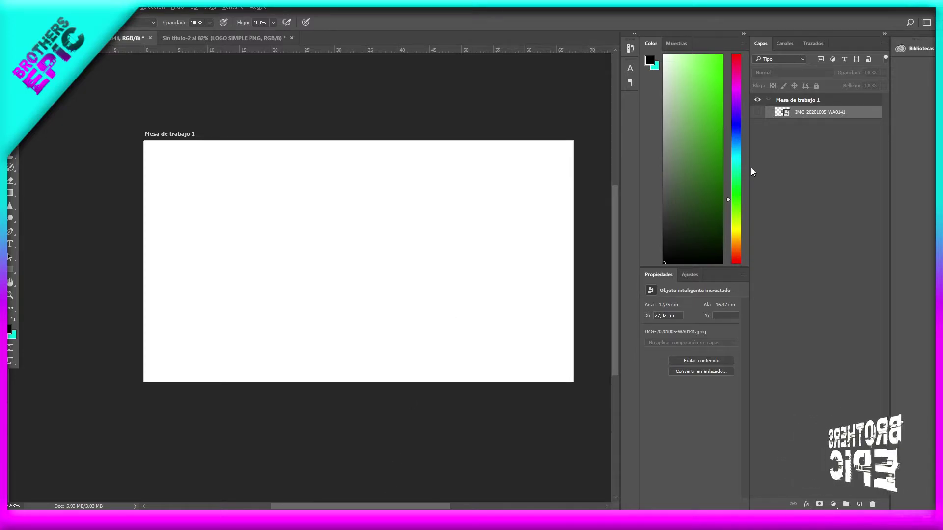
pyautogui.click(758, 112)
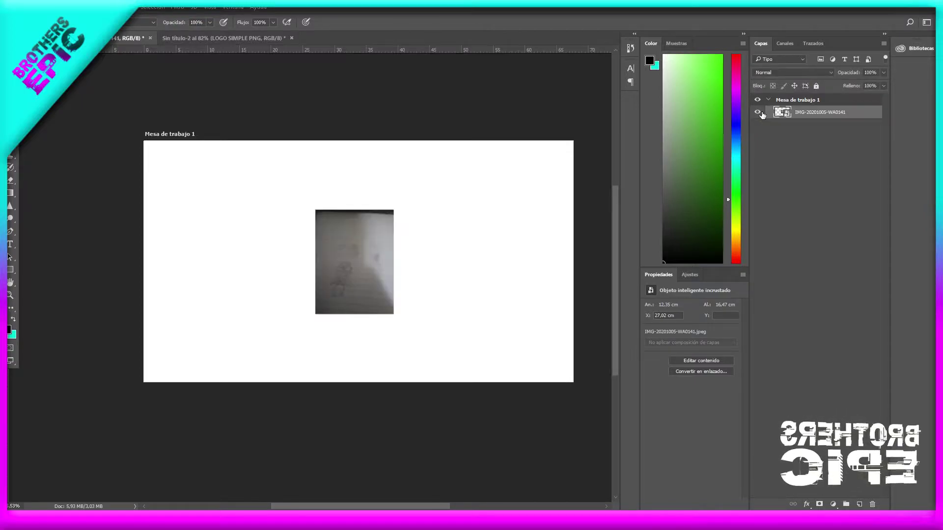
# Scale the sketch photo up to 55.39 × 73.91 cm and position it, leaving a white strip on the left.
pyautogui.press('v')
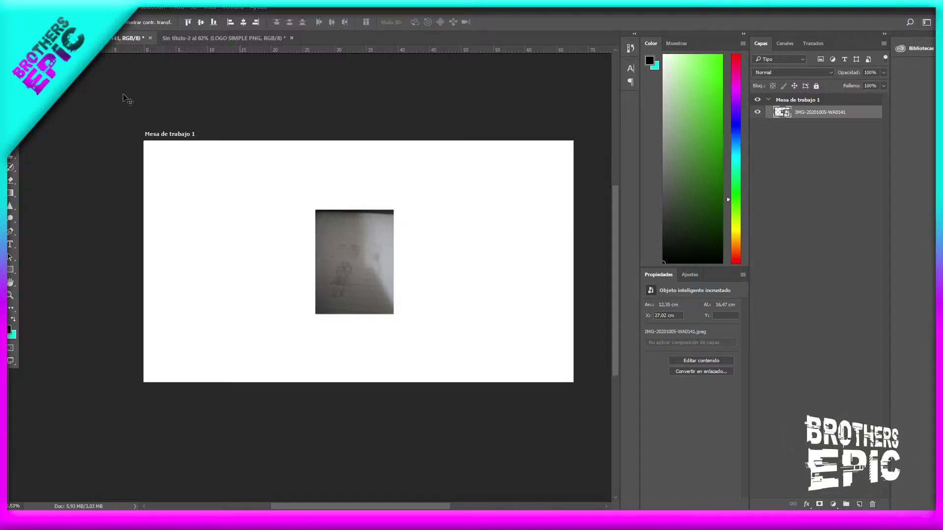
pyautogui.hotkey('ctrl', 't')
pyautogui.moveTo(394, 210)
pyautogui.mouseDown()
pyautogui.moveTo(631, 85)
pyautogui.moveTo(624, 79)
pyautogui.mouseUp()
pyautogui.scroll(-2, 287, 214)
pyautogui.moveTo(213, 253); pyautogui.dragTo(182, 301)
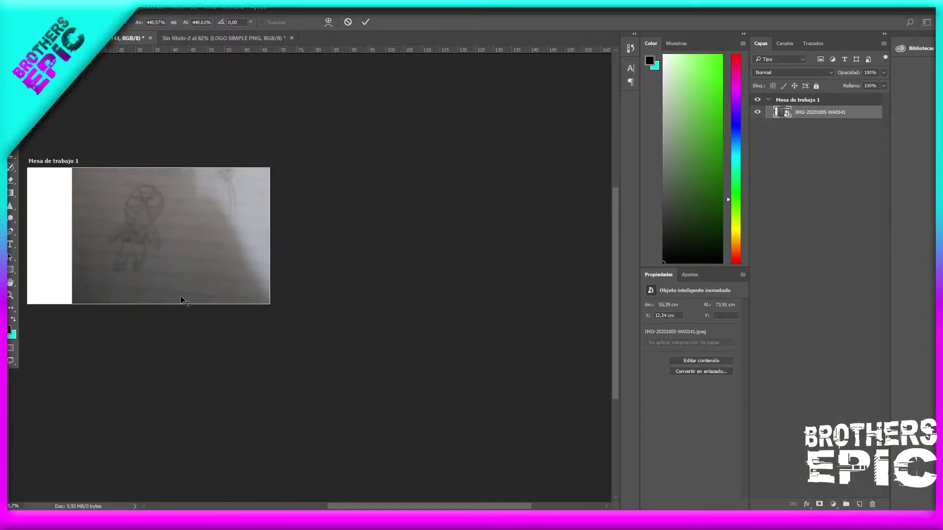
pyautogui.press('Return')
pyautogui.scroll(2, 143, 215)
pyautogui.scroll(2, 128, 207)
pyautogui.scroll(1, 127, 208)
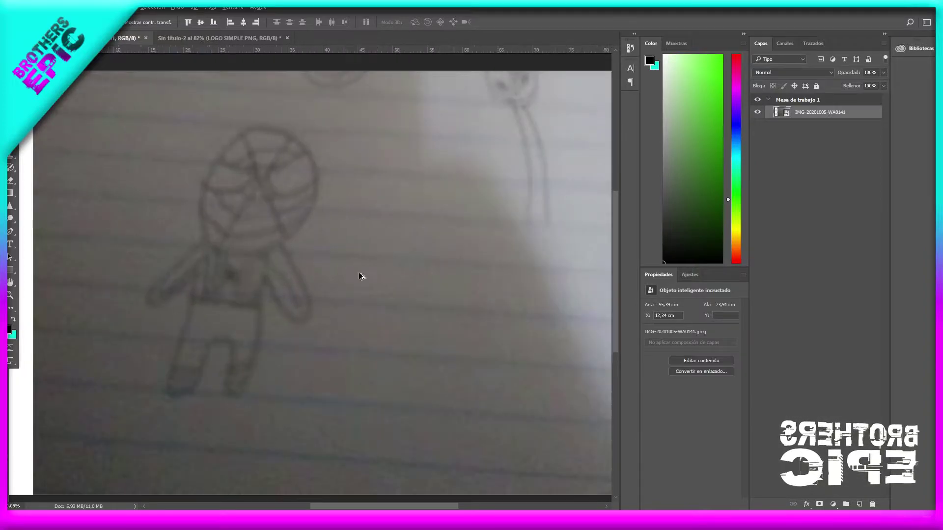
pyautogui.scroll(-2, 177, 216)
pyautogui.scroll(2, 228, 228)
pyautogui.scroll(-1, 281, 279)
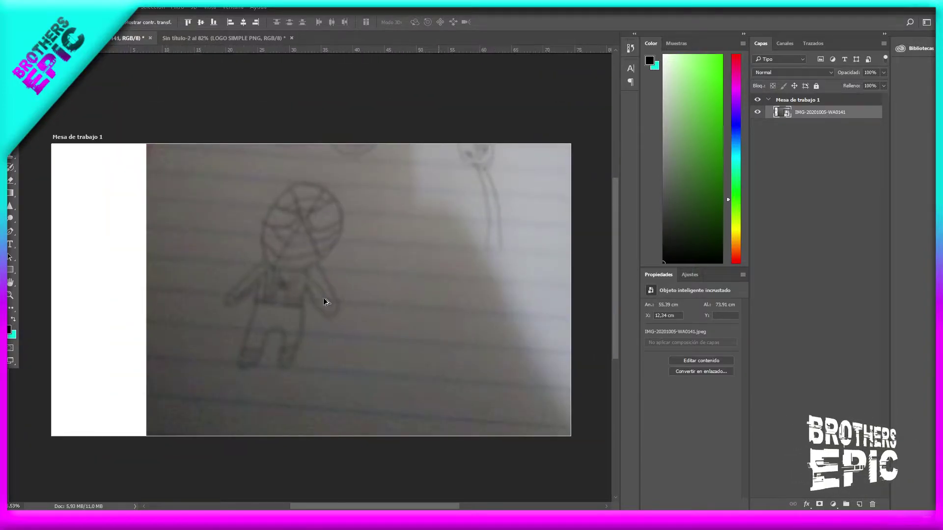
pyautogui.scroll(-1, 326, 298)
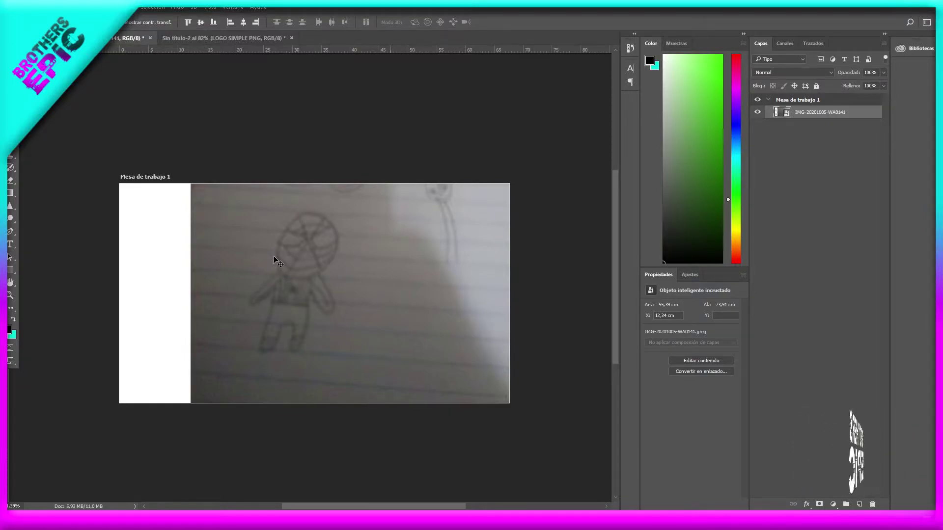
# Duplicate the sketch photo layer with an Alt-drag and move the copy back to the original spot.
pyautogui.click(201, 35)
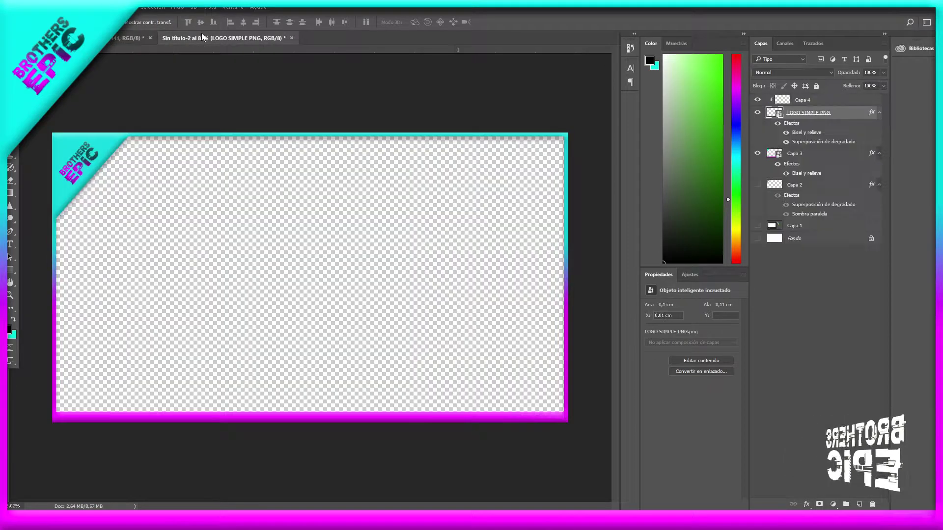
pyautogui.click(125, 38)
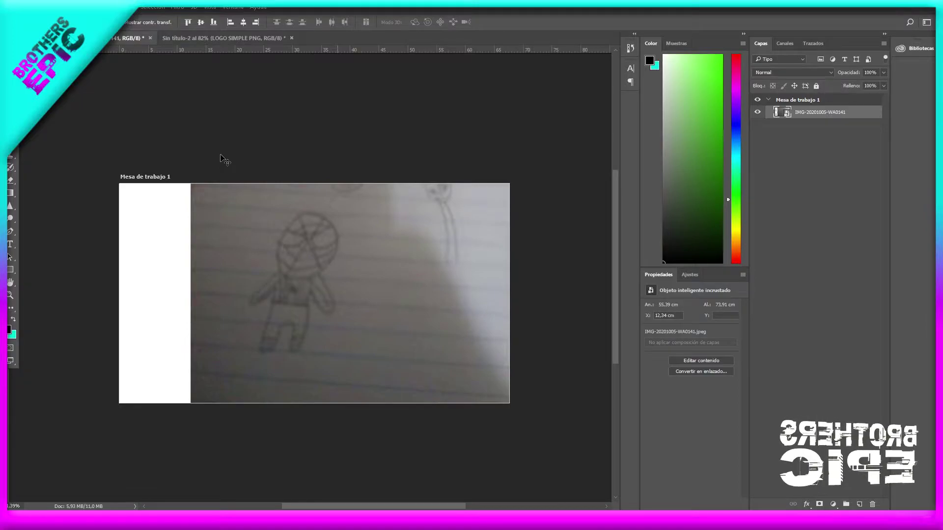
pyautogui.moveTo(370, 262); pyautogui.dragTo(384, 308)
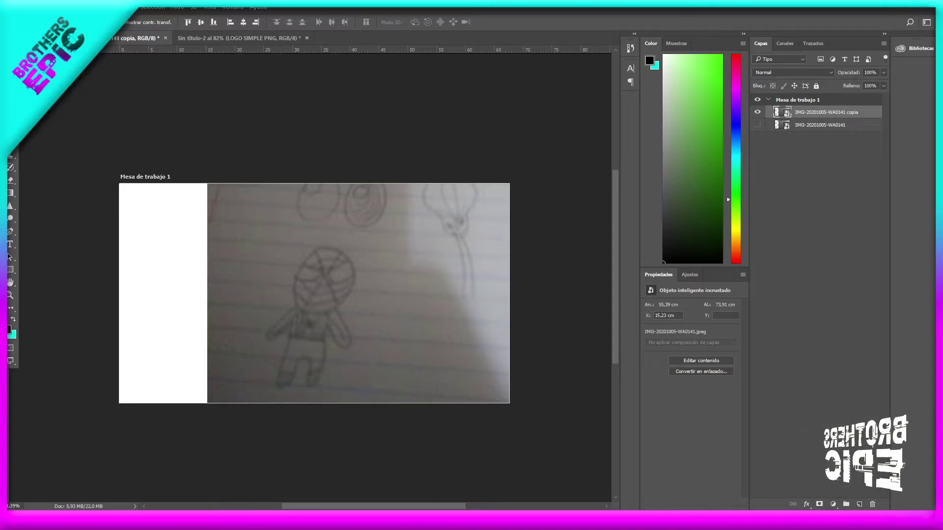
pyautogui.moveTo(346, 292); pyautogui.dragTo(331, 290)
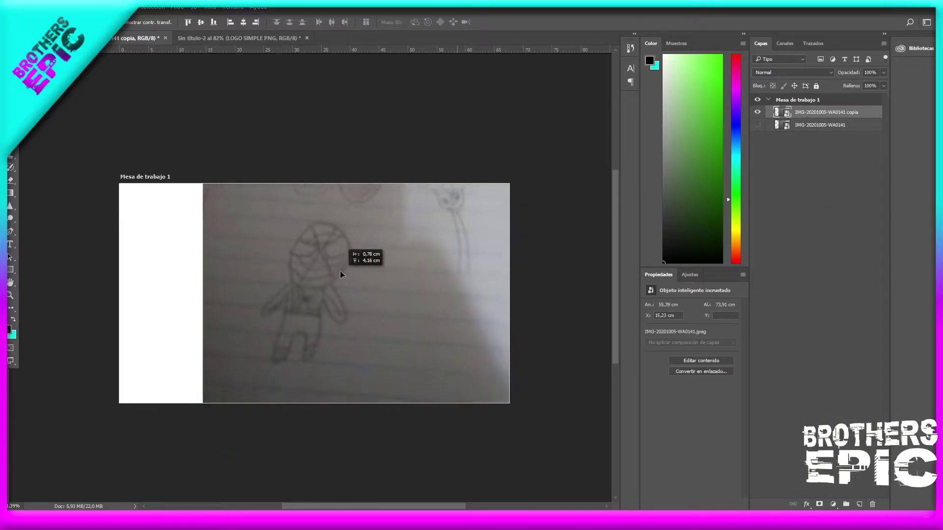
pyautogui.scroll(1, 313, 286)
pyautogui.scroll(2, 313, 286)
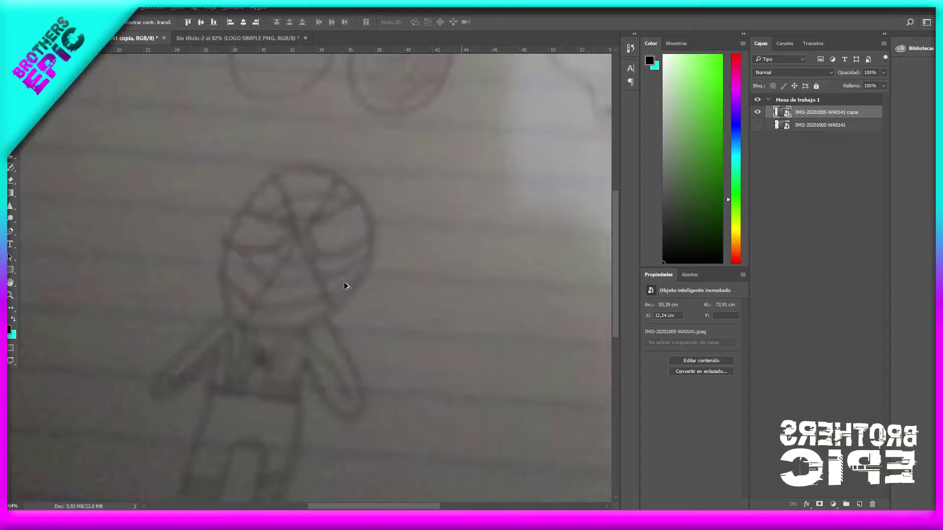
pyautogui.scroll(-1, 344, 282)
pyautogui.hotkey('alt', 'Tab')
pyautogui.hotkey('alt', 'Tab')
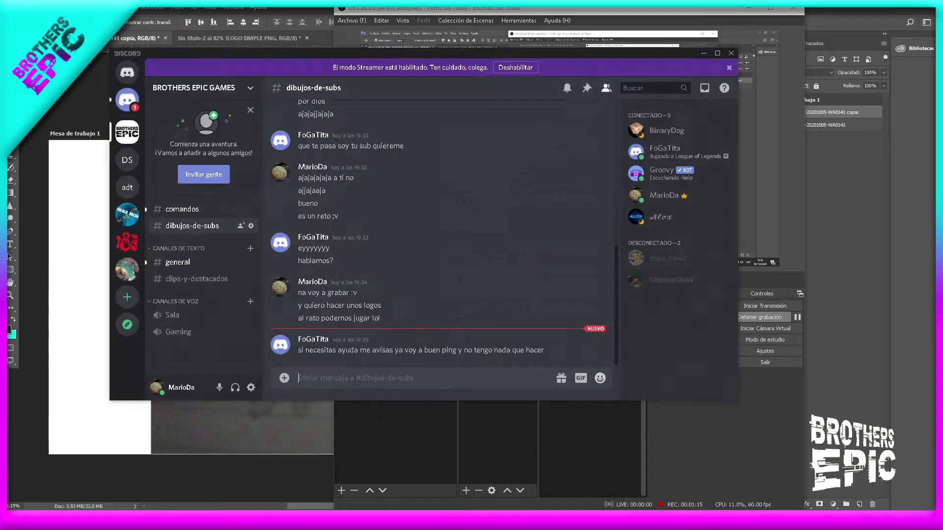
# Scroll through the sketch shared in Discord's #dibujos-de-subs channel, then return to Photoshop.
pyautogui.scroll(10, 326, 358)
pyautogui.scroll(-5, 331, 322)
pyautogui.scroll(3, 394, 212)
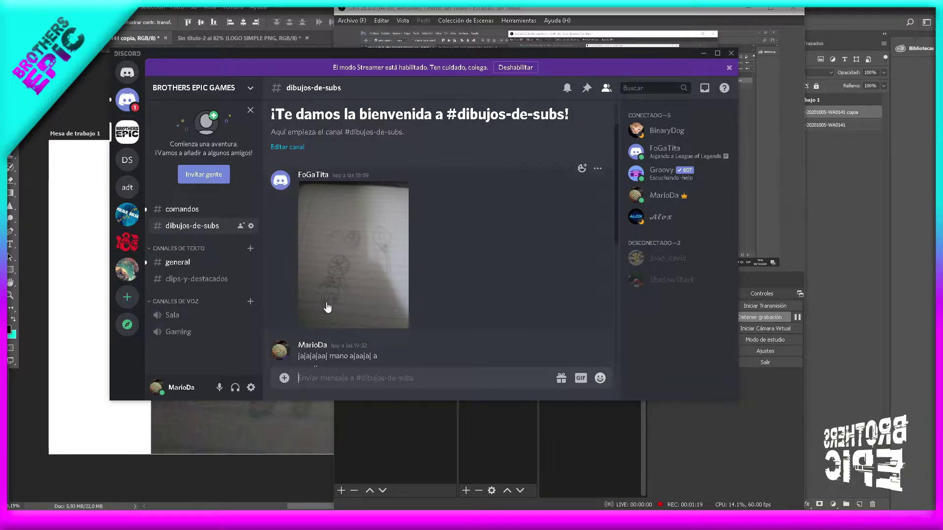
pyautogui.scroll(-2, 328, 308)
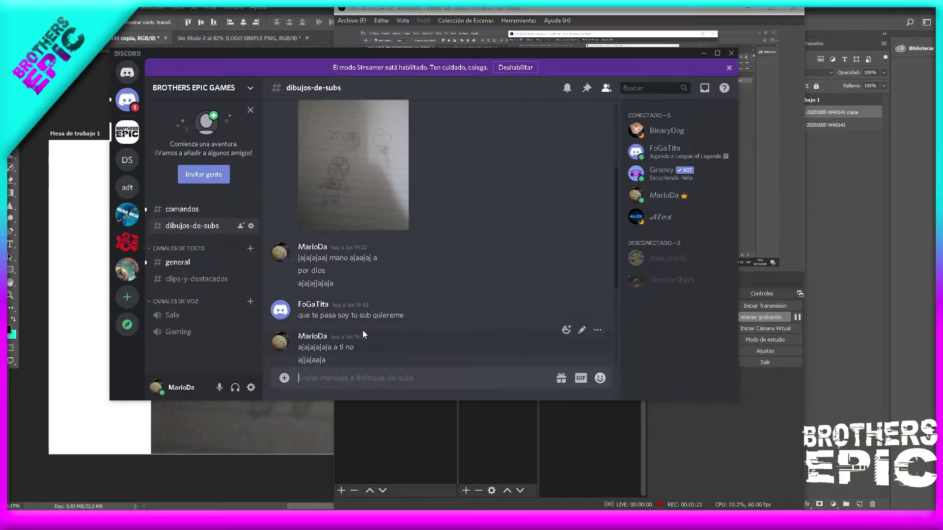
pyautogui.click(93, 414)
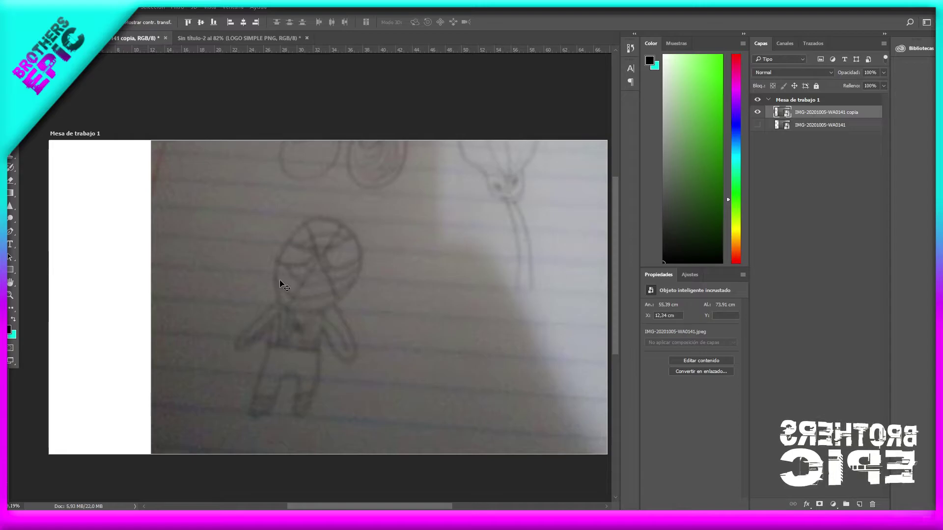
# Add the empty layer Capa 1, nudge the sketch photo up and right, and select Capa 1.
pyautogui.click(865, 505)
pyautogui.scroll(3, 259, 330)
pyautogui.scroll(-2, 303, 305)
pyautogui.scroll(-2, 303, 305)
pyautogui.scroll(2, 308, 302)
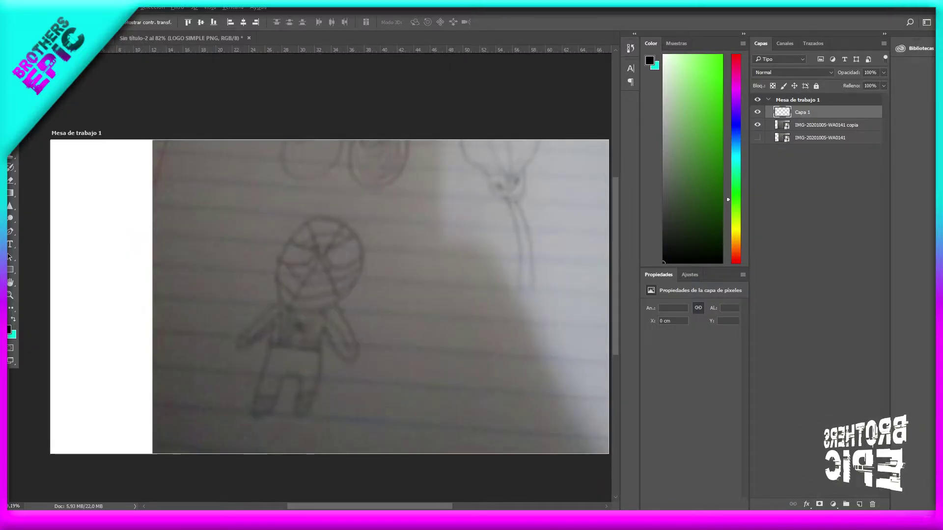
pyautogui.moveTo(508, 326); pyautogui.dragTo(523, 282)
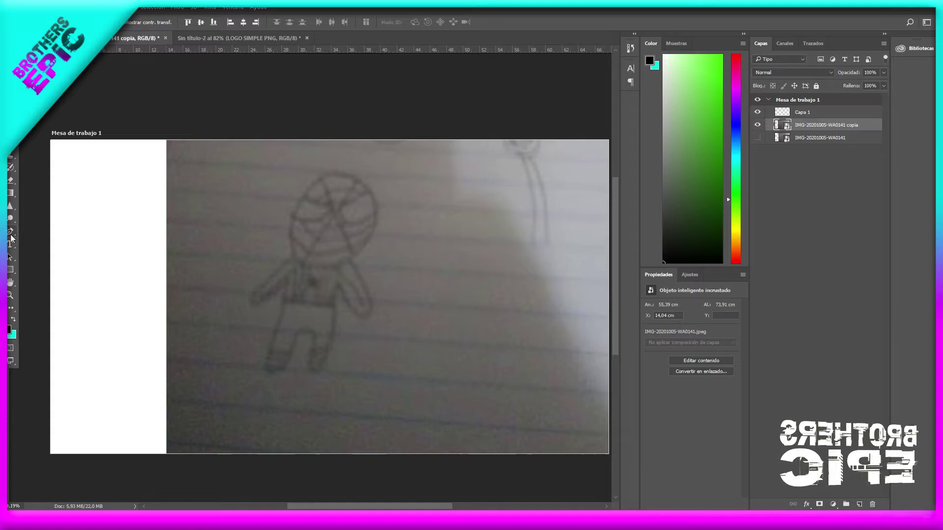
pyautogui.click(811, 111)
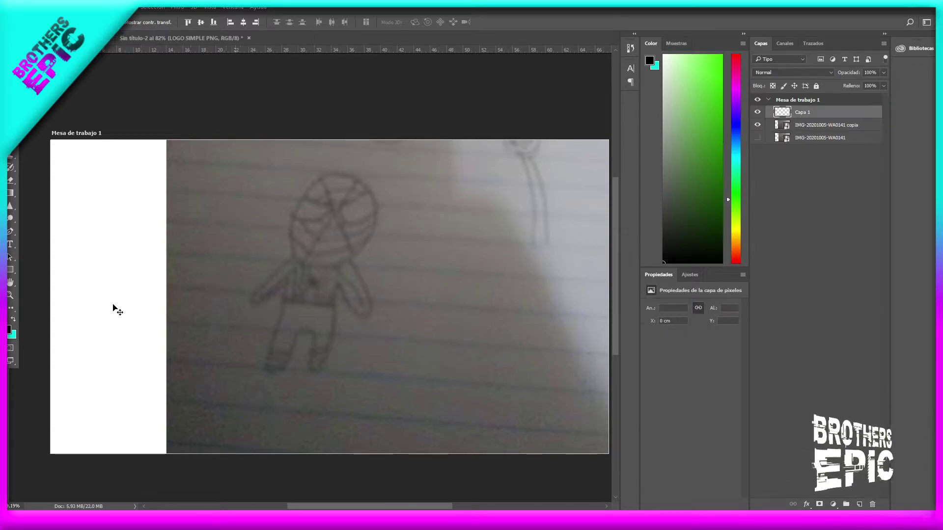
pyautogui.scroll(2, 322, 224)
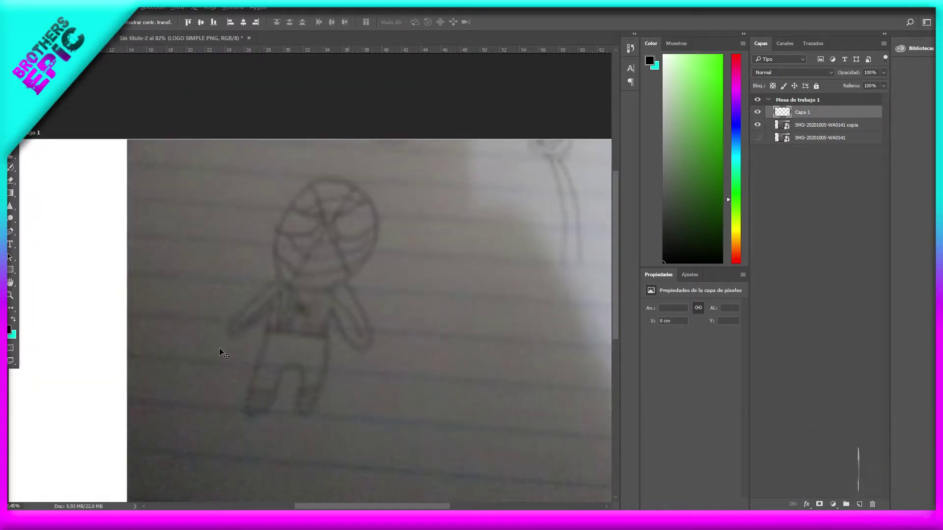
# Trace the chibi figure with the Pen tool and convert the path to a selection with Hacer selección.
pyautogui.click(10, 232)
pyautogui.scroll(1, 255, 313)
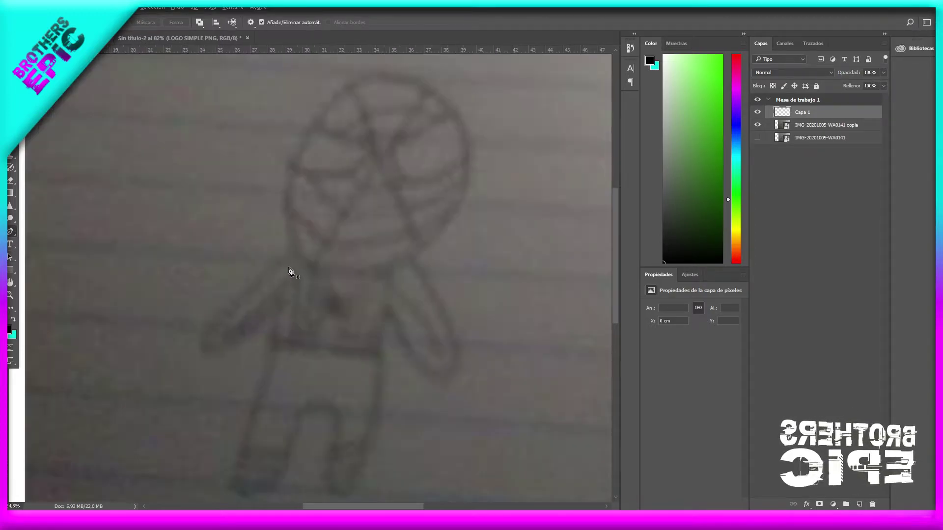
pyautogui.scroll(1, 291, 270)
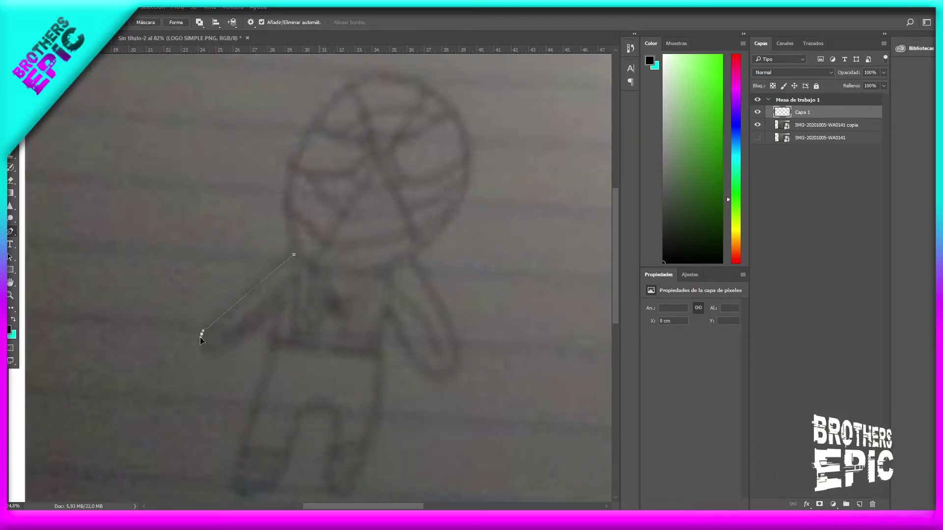
pyautogui.moveTo(200, 340); pyautogui.dragTo(258, 330)
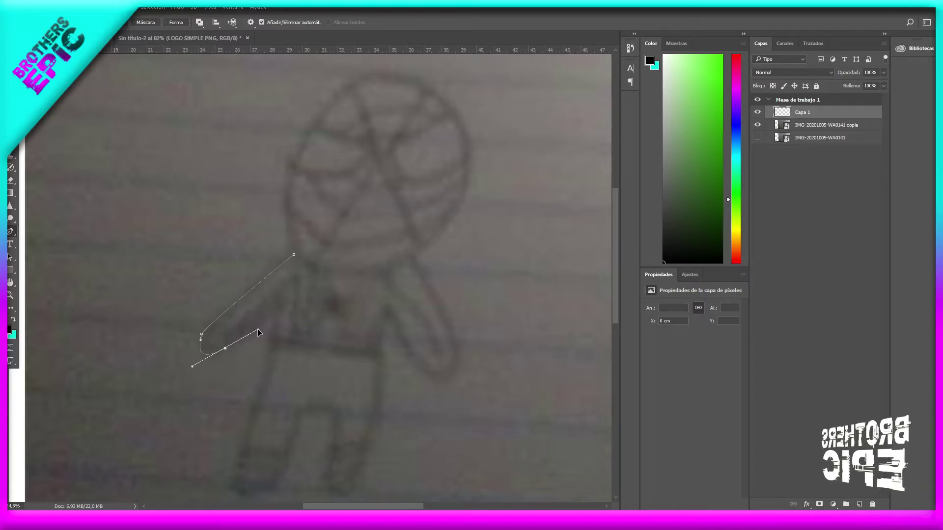
pyautogui.scroll(-1, 362, 406)
pyautogui.scroll(-1, 362, 407)
pyautogui.scroll(-1, 358, 362)
pyautogui.rightClick(434, 296)
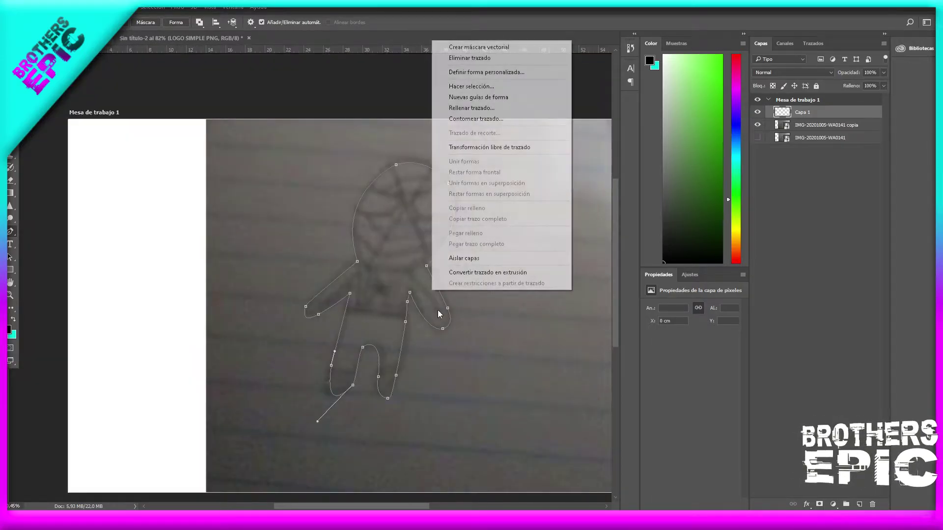
pyautogui.click(495, 86)
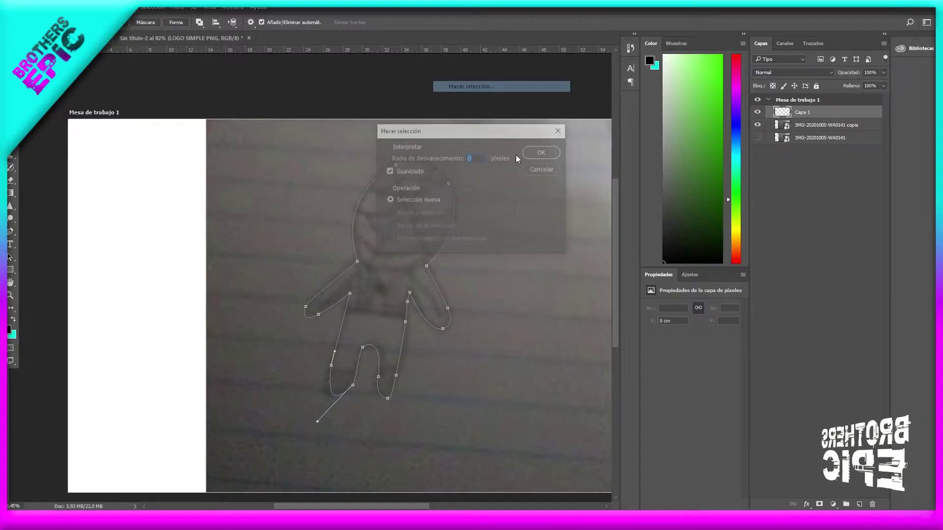
pyautogui.click(543, 153)
pyautogui.scroll(-1, 537, 237)
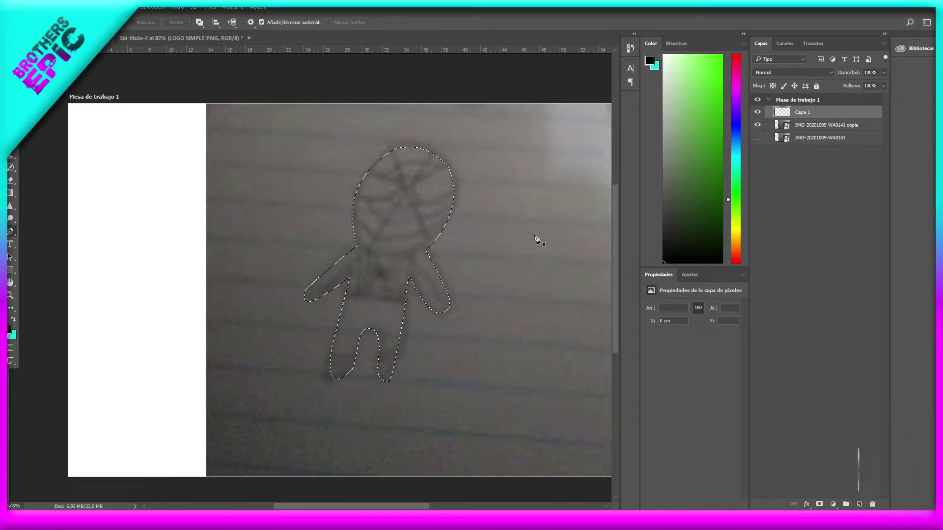
# Brush-fill the selected figure on Capa 1, repainting from black to dark grey to lighter grey.
pyautogui.scroll(-1, 450, 238)
pyautogui.scroll(2, 450, 237)
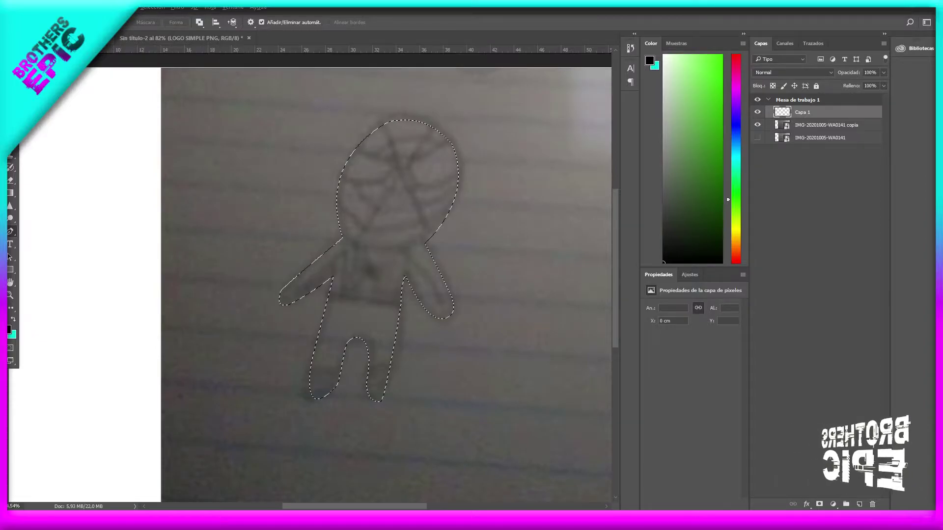
pyautogui.press('b')
pyautogui.moveTo(431, 221)
pyautogui.mouseDown()
pyautogui.moveTo(373, 187)
pyautogui.moveTo(421, 280)
pyautogui.moveTo(300, 274)
pyautogui.mouseUp()
pyautogui.click(663, 234)
pyautogui.moveTo(565, 242)
pyautogui.mouseDown()
pyautogui.moveTo(388, 222)
pyautogui.moveTo(307, 288)
pyautogui.mouseUp()
pyautogui.click(663, 196)
pyautogui.moveTo(339, 212)
pyautogui.mouseDown()
pyautogui.moveTo(359, 304)
pyautogui.moveTo(351, 356)
pyautogui.mouseUp()
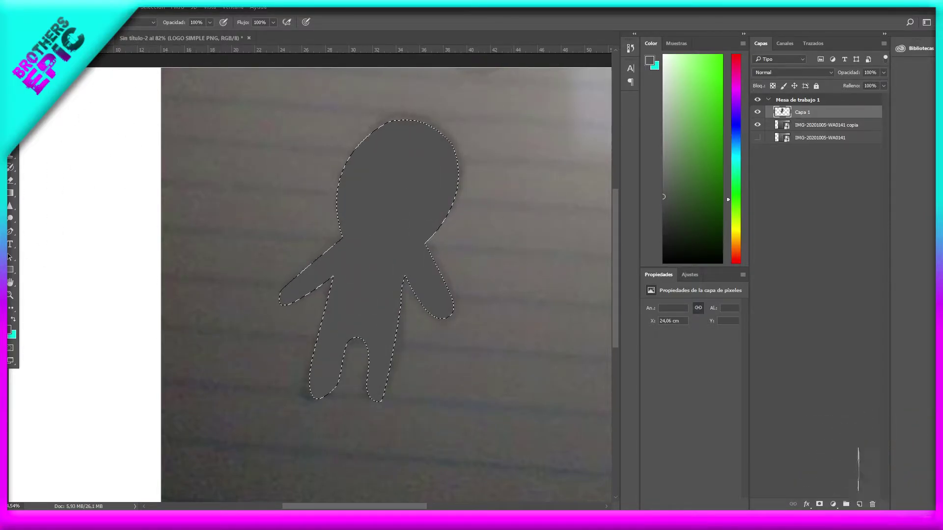
# Show the grey silhouette on Capa 1 and hide the IMG-20201005-WA0141 copia sketch layer.
pyautogui.press('v')
pyautogui.click(756, 111)
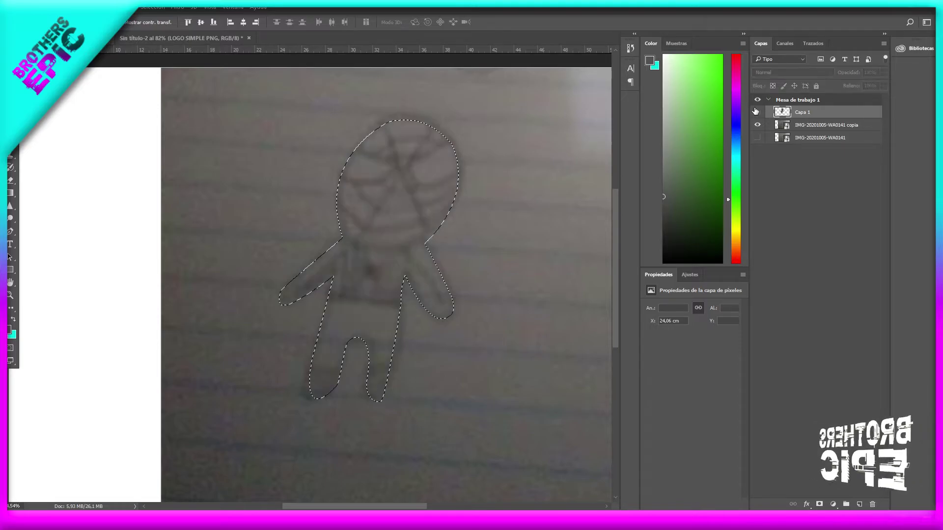
pyautogui.click(757, 112)
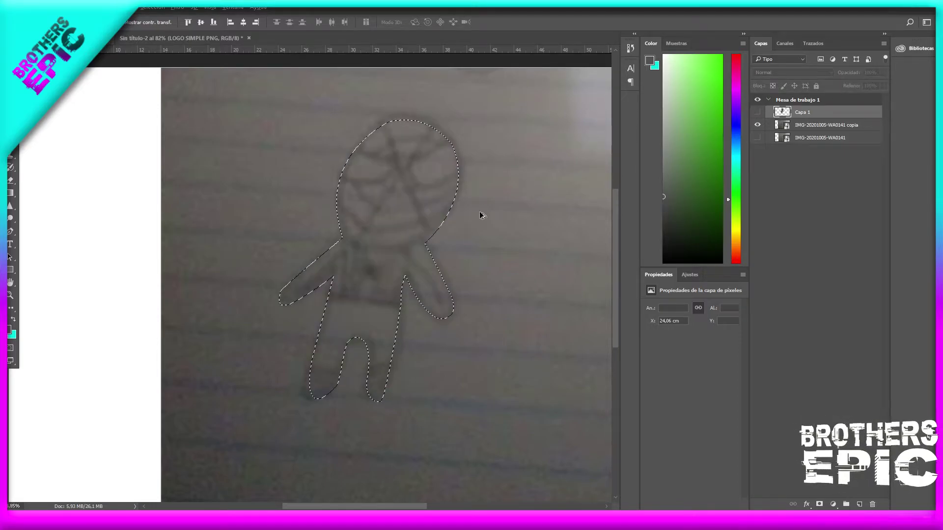
pyautogui.scroll(1, 442, 256)
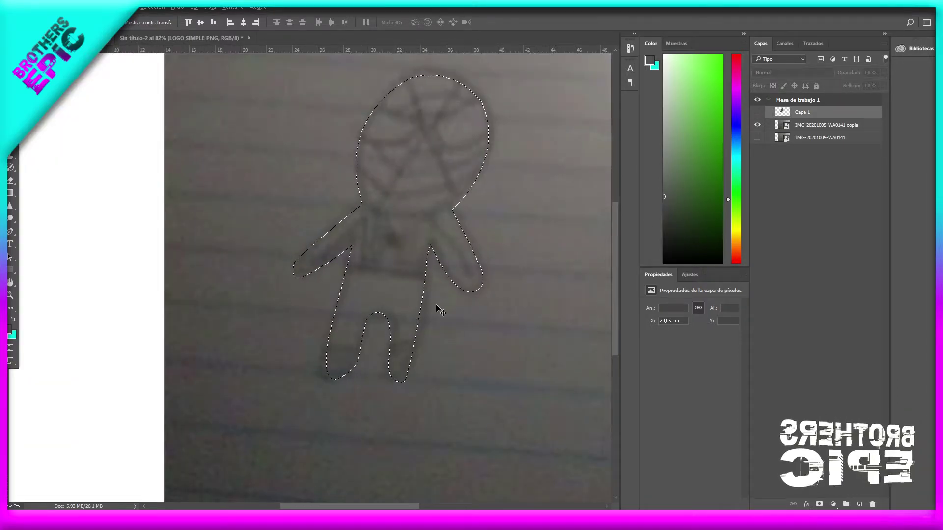
pyautogui.scroll(2, 381, 332)
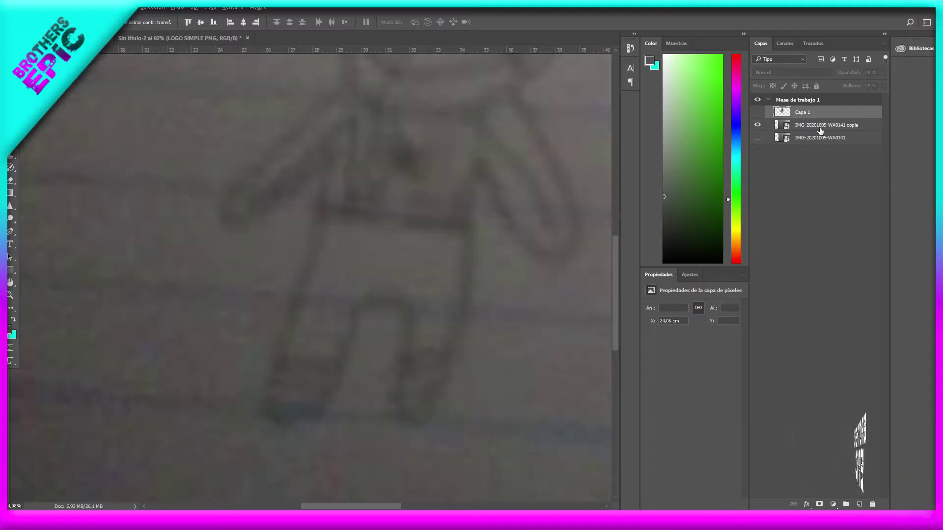
pyautogui.click(758, 112)
pyautogui.click(757, 125)
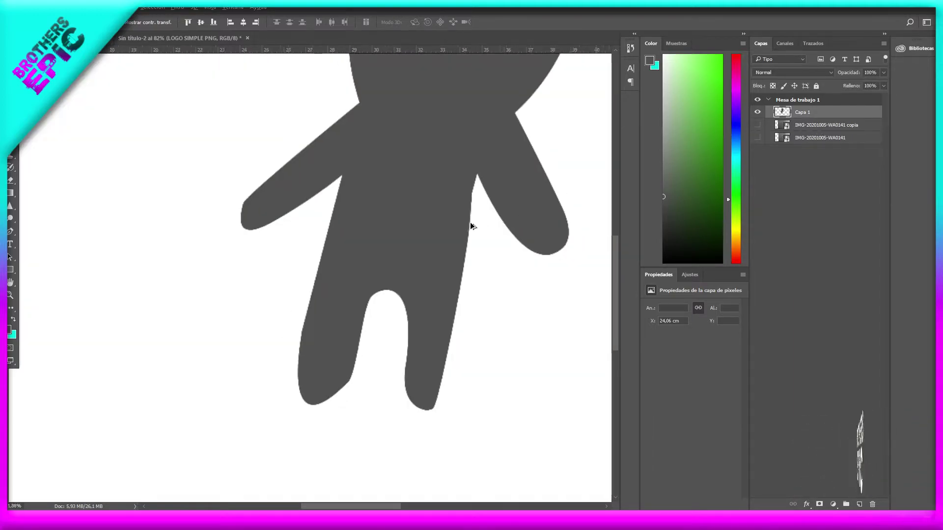
pyautogui.scroll(-3, 467, 226)
pyautogui.scroll(-2, 448, 246)
pyautogui.scroll(1, 545, 204)
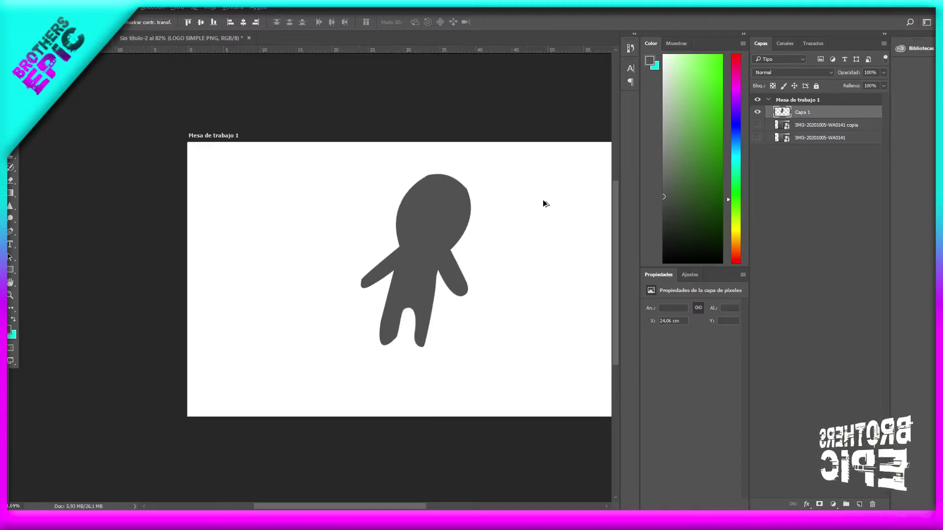
pyautogui.scroll(1, 546, 203)
pyautogui.scroll(1, 368, 505)
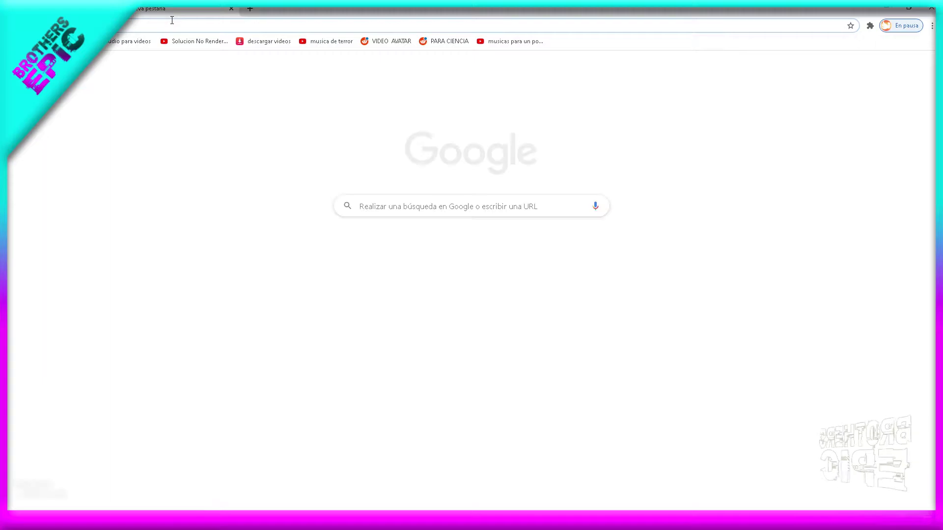
# Search Google Images for 'texturas spiderman'.
pyautogui.write('tex')
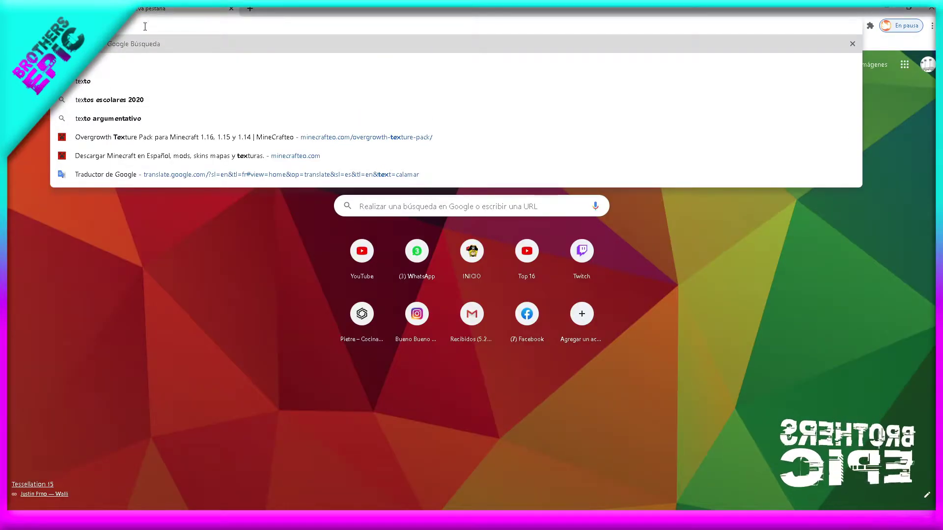
pyautogui.press('Return')
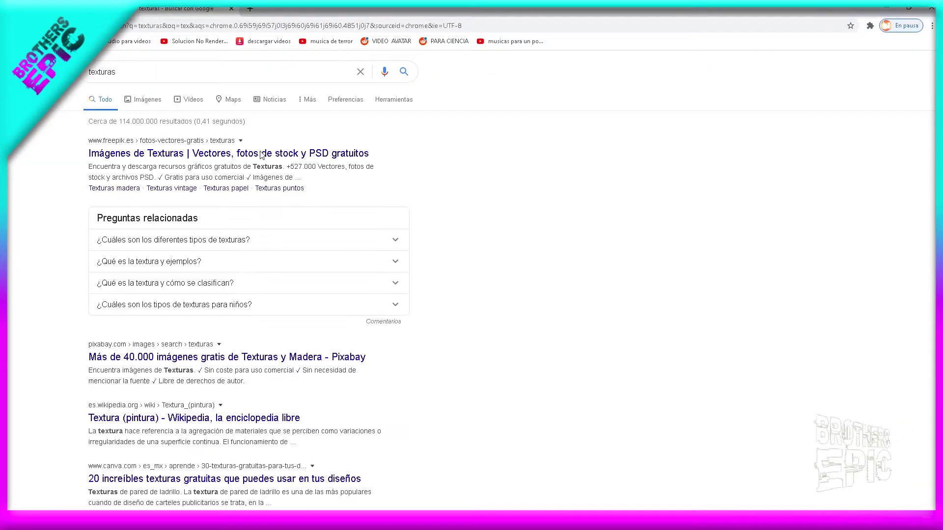
pyautogui.click(148, 100)
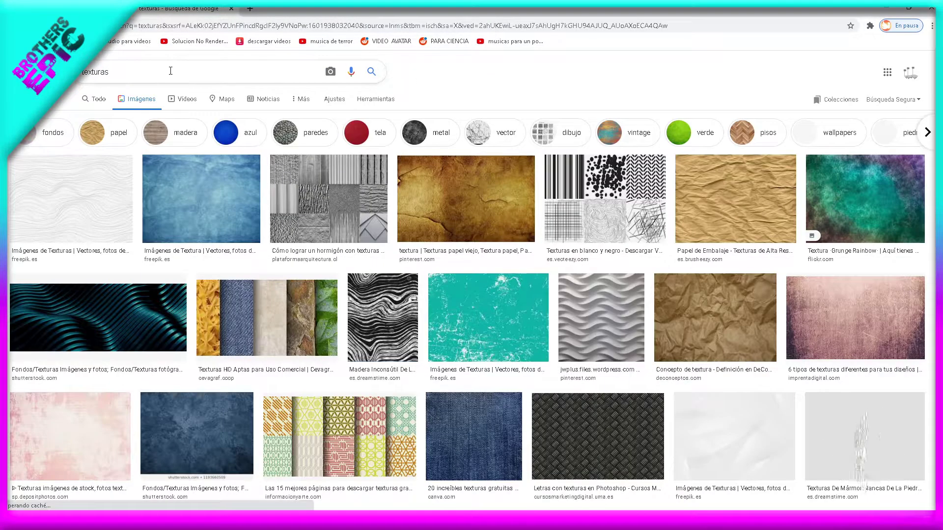
pyautogui.click(170, 70)
pyautogui.write('spiderman')
pyautogui.press('Return')
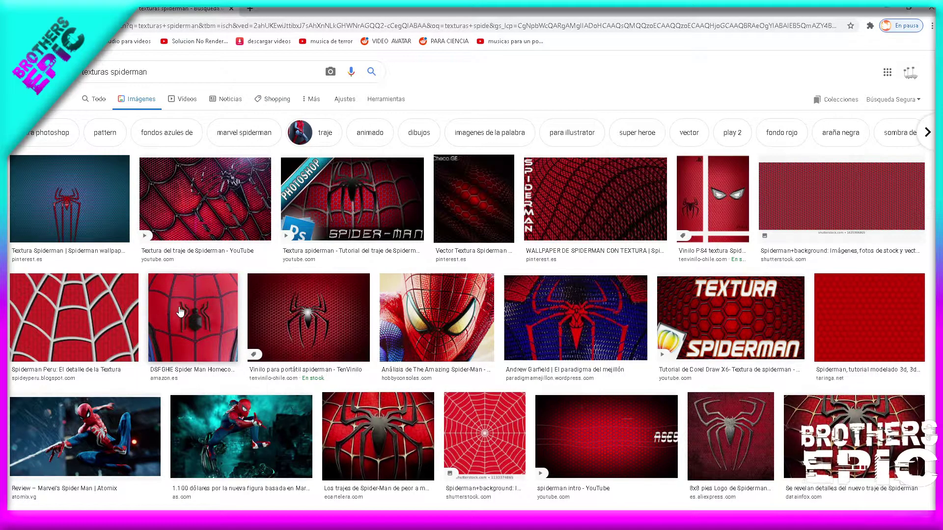
# Save the red hexagon Shutterstock texture as a JPG and drag it into Photoshop.
pyautogui.click(807, 206)
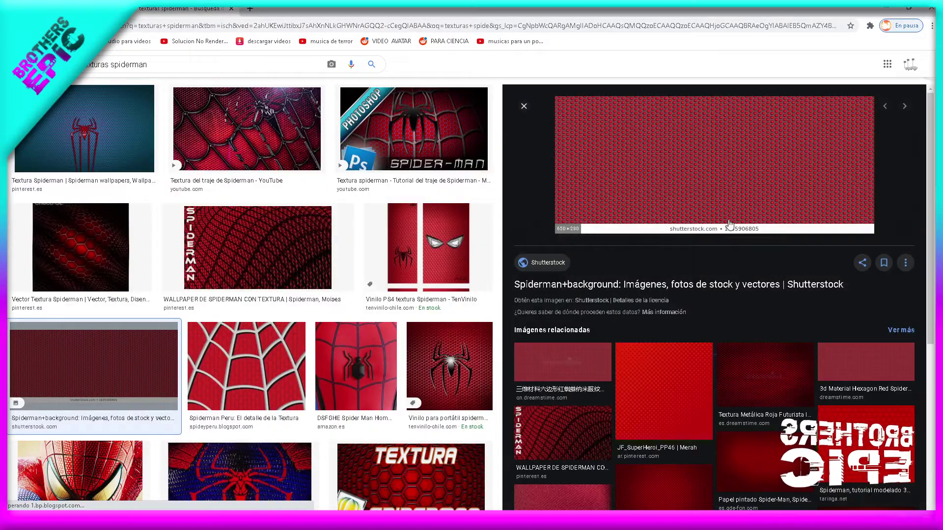
pyautogui.rightClick(730, 180)
pyautogui.click(792, 269)
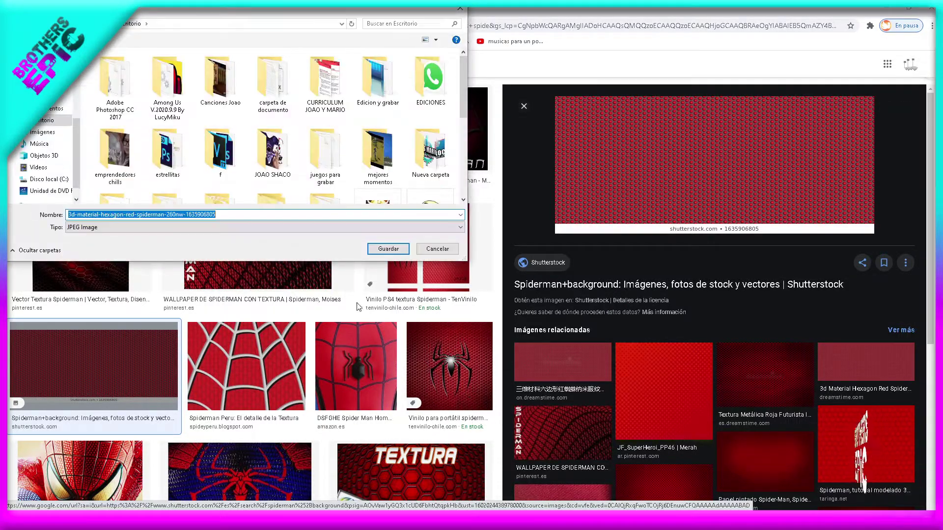
pyautogui.click(395, 252)
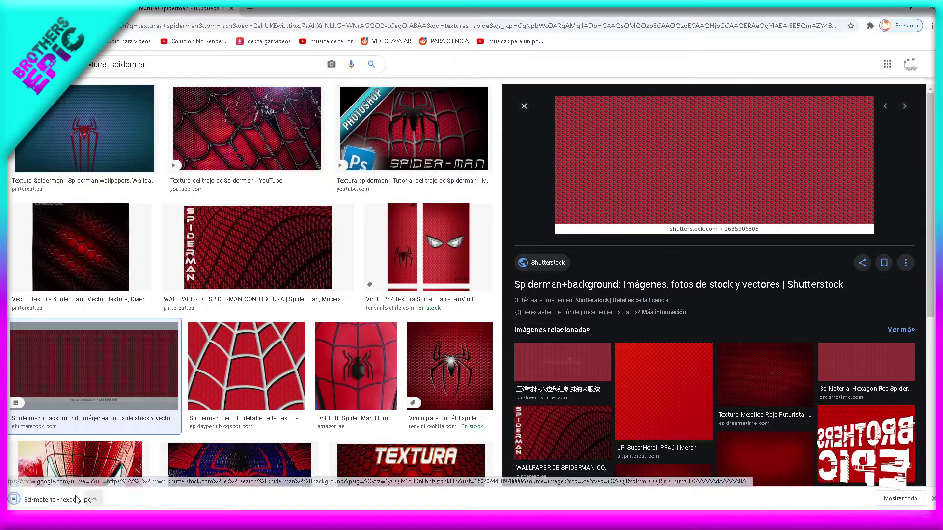
pyautogui.moveTo(42, 501); pyautogui.dragTo(221, 126)
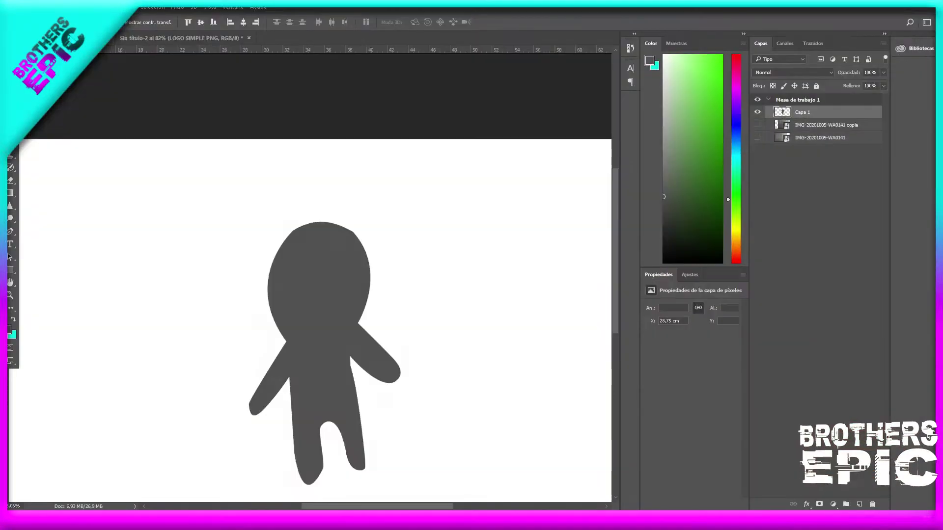
# Rotate the red hexagon texture to 88.92° and scale it to 23,04 × 43,92 cm over the figure.
pyautogui.moveTo(335, 313)
pyautogui.mouseDown()
pyautogui.moveTo(580, 206)
pyautogui.moveTo(569, 301)
pyautogui.moveTo(552, 328)
pyautogui.moveTo(437, 347)
pyautogui.mouseUp()
pyautogui.hotkey('ctrl', '-')
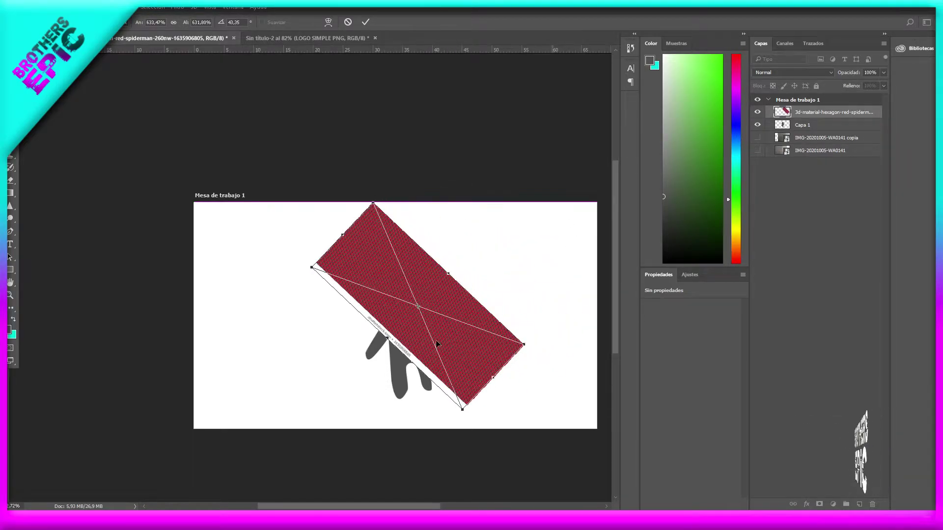
pyautogui.moveTo(528, 344); pyautogui.dragTo(421, 353)
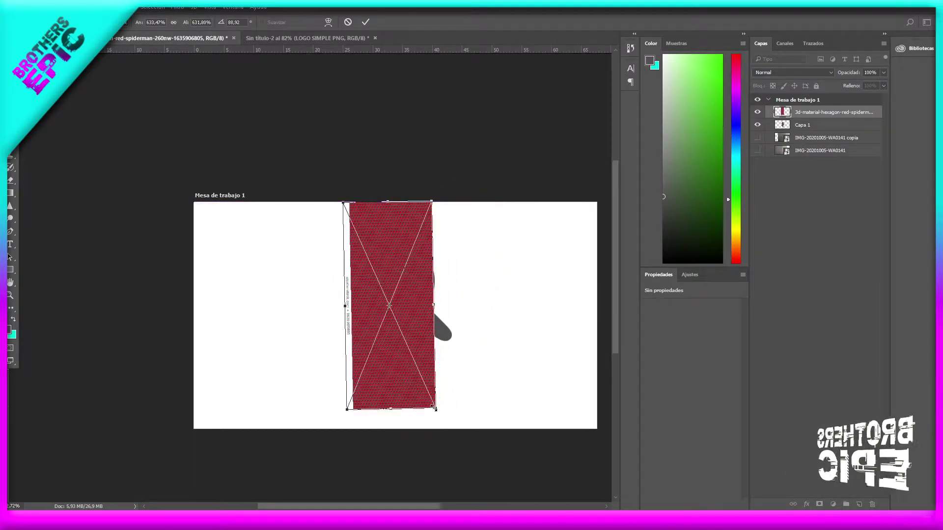
pyautogui.moveTo(432, 409); pyautogui.dragTo(460, 457)
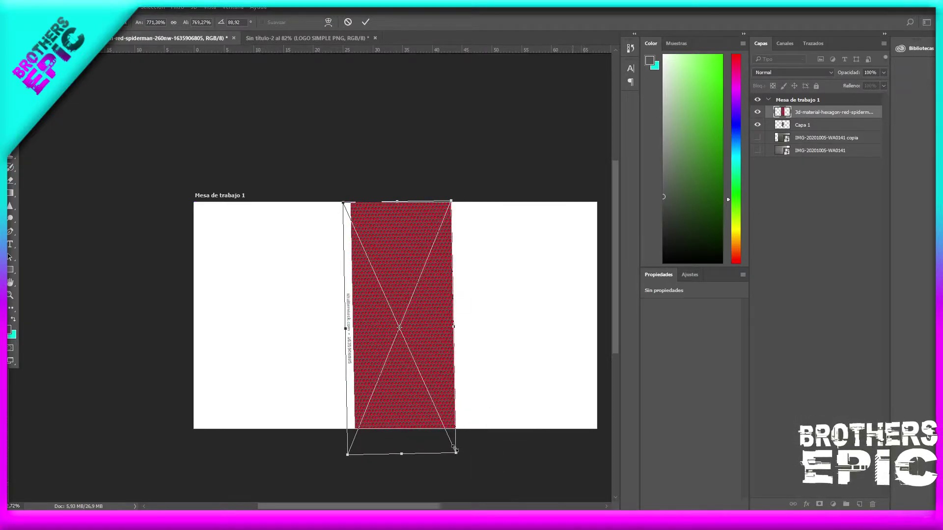
pyautogui.moveTo(433, 409); pyautogui.dragTo(439, 422)
pyautogui.press('Return')
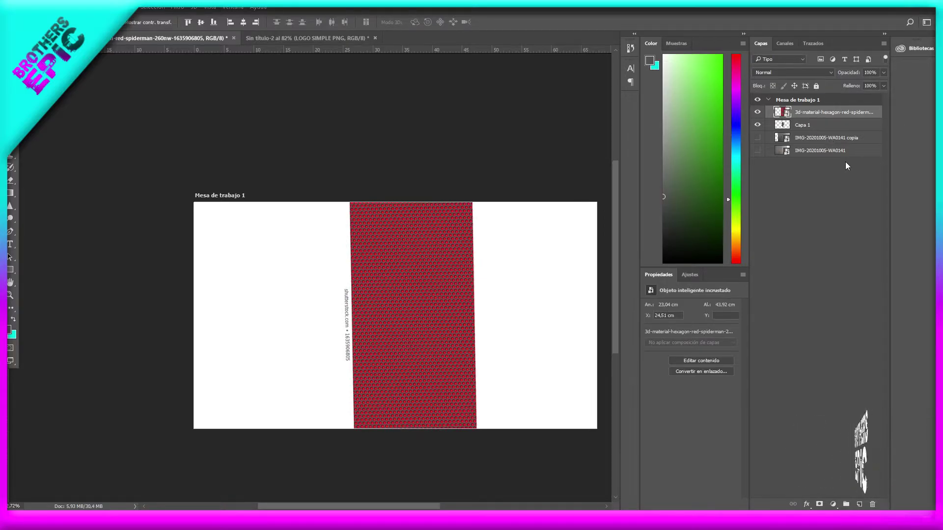
# Clip the red hexagon texture layer to the Capa 1 silhouette as a clipping mask.
pyautogui.moveTo(843, 118); pyautogui.dragTo(822, 115)
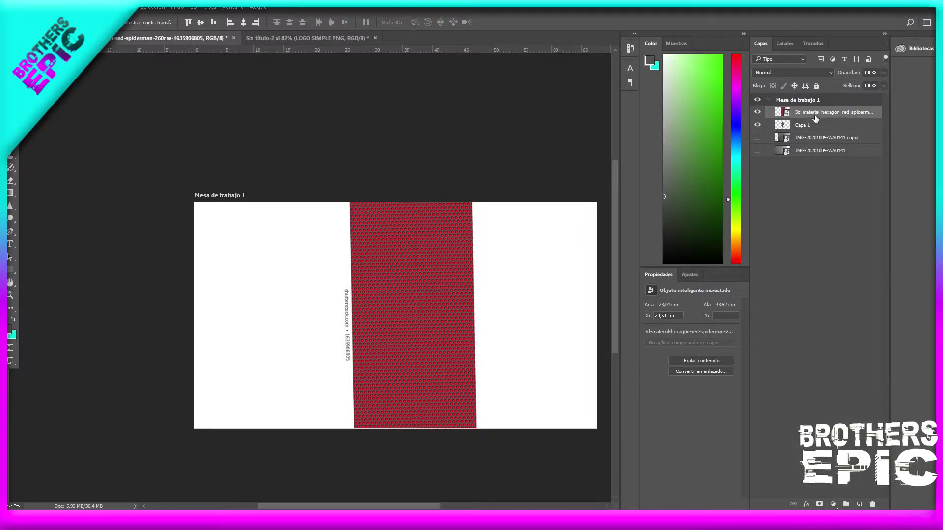
pyautogui.keyDown('alt'); pyautogui.click(817, 117); pyautogui.keyUp('alt')
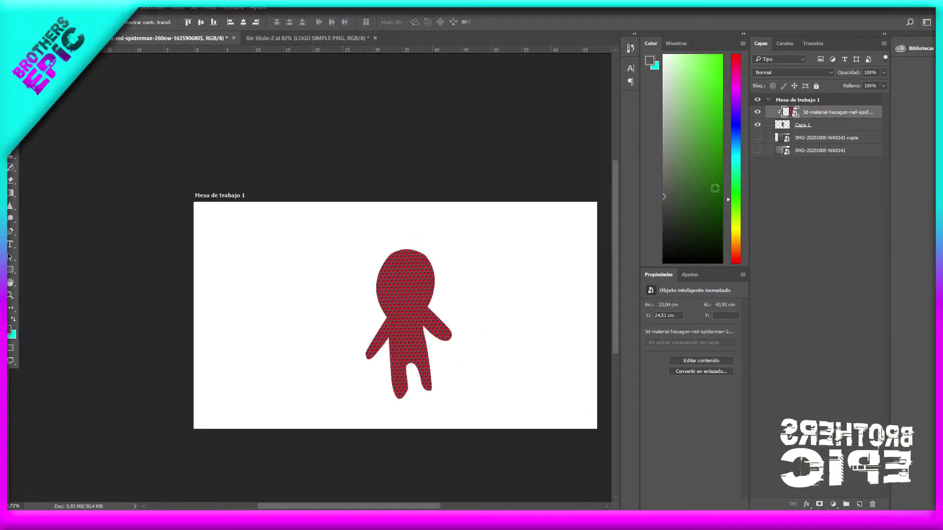
pyautogui.keyDown('alt'); pyautogui.click(827, 116); pyautogui.keyUp('alt')
pyautogui.keyDown('alt'); pyautogui.click(826, 116); pyautogui.keyUp('alt')
pyautogui.keyDown('alt'); pyautogui.click(826, 116); pyautogui.keyUp('alt')
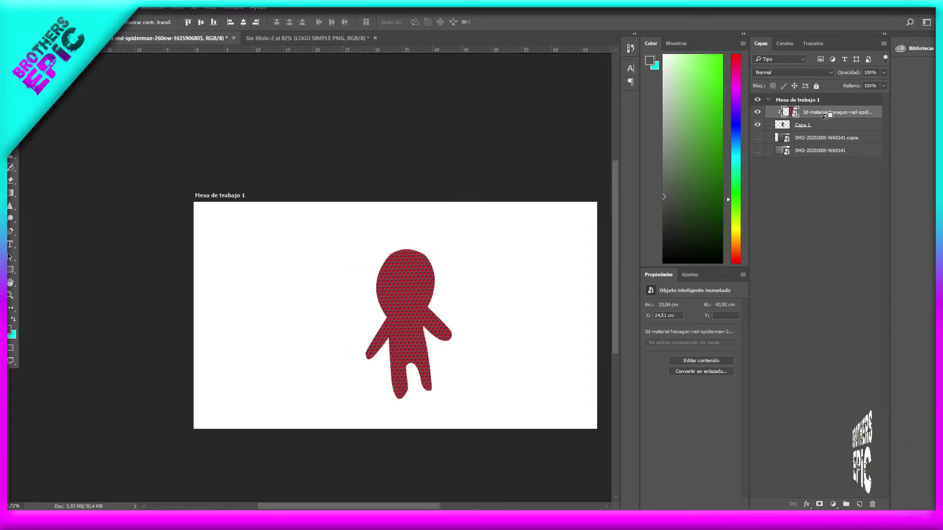
# Start a Free Transform on the clipped texture and shrink it slightly.
pyautogui.scroll(2, 535, 329)
pyautogui.scroll(1, 539, 320)
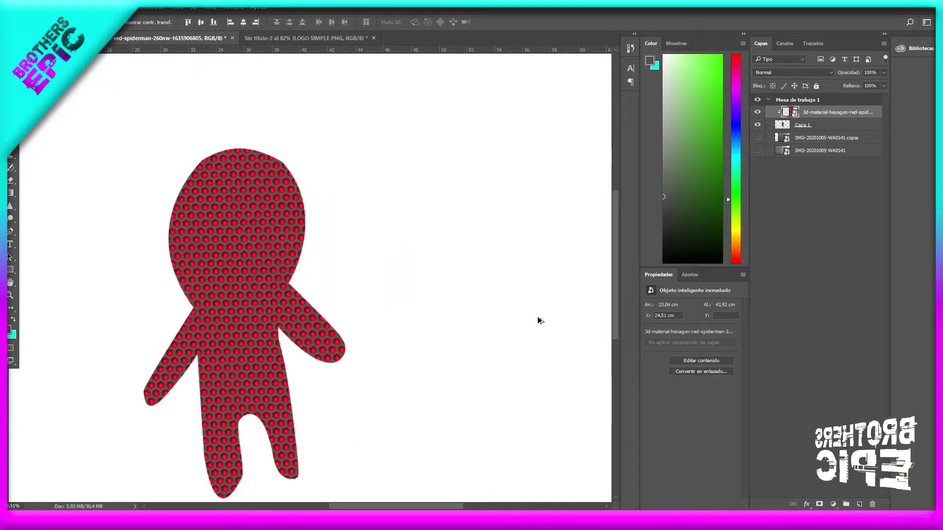
pyautogui.scroll(1, 545, 295)
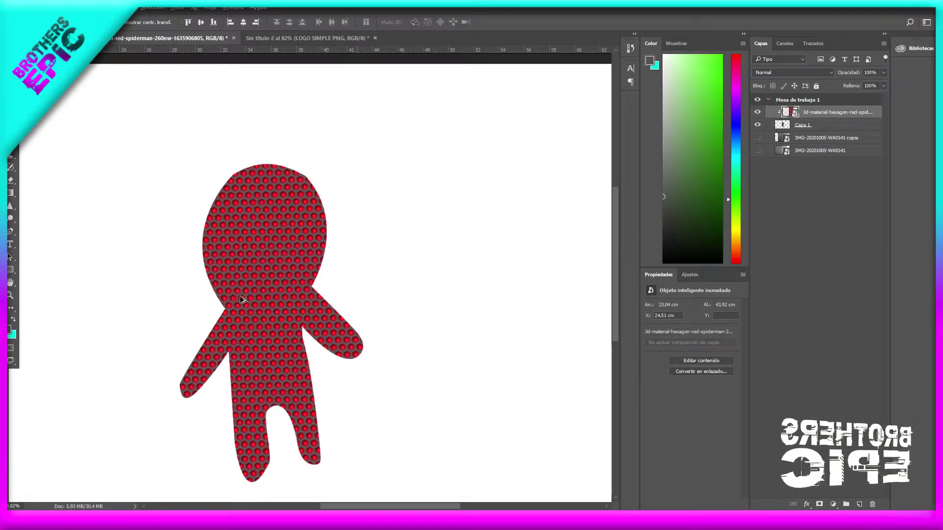
pyautogui.scroll(-2, 241, 299)
pyautogui.scroll(-1, 91, 269)
pyautogui.scroll(1, 221, 295)
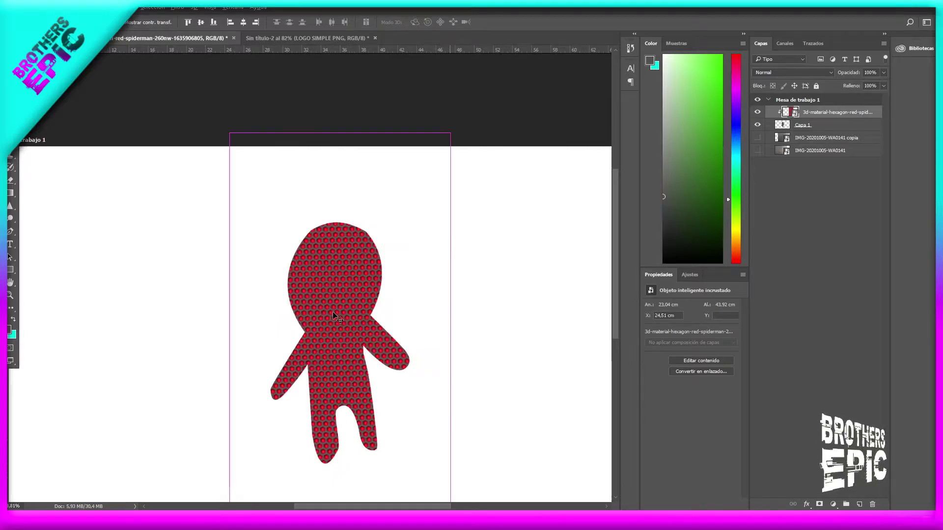
pyautogui.hotkey('ctrl', 't')
pyautogui.moveTo(443, 132)
pyautogui.mouseDown()
pyautogui.moveTo(407, 204)
pyautogui.moveTo(392, 208)
pyautogui.moveTo(397, 201)
pyautogui.mouseUp()
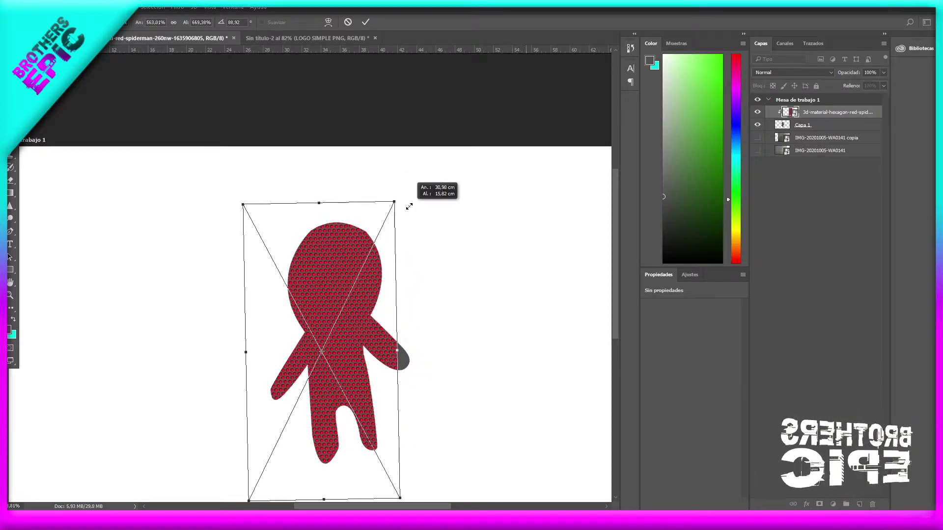
# Enlarge the hexagon texture slightly again and commit the resize.
pyautogui.moveTo(398, 196); pyautogui.dragTo(410, 170)
pyautogui.press('Return')
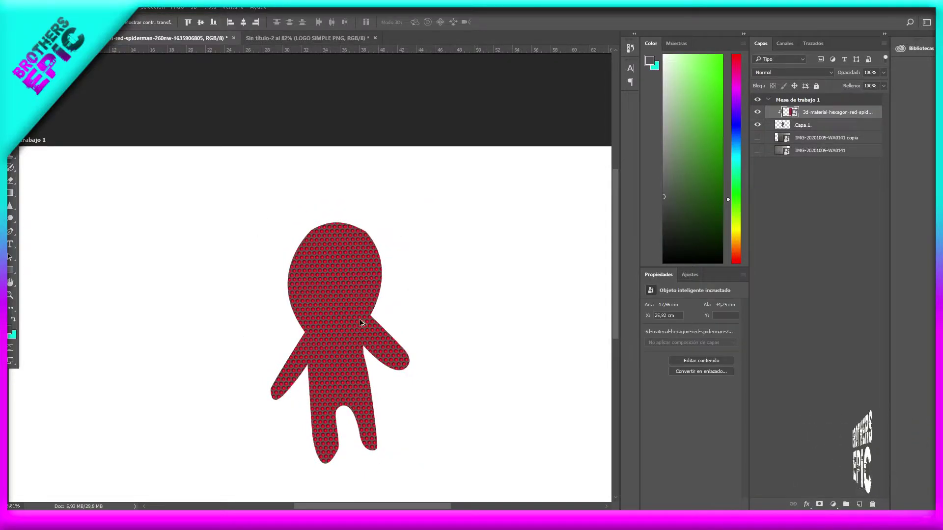
pyautogui.scroll(-3, 360, 322)
pyautogui.scroll(4, 369, 306)
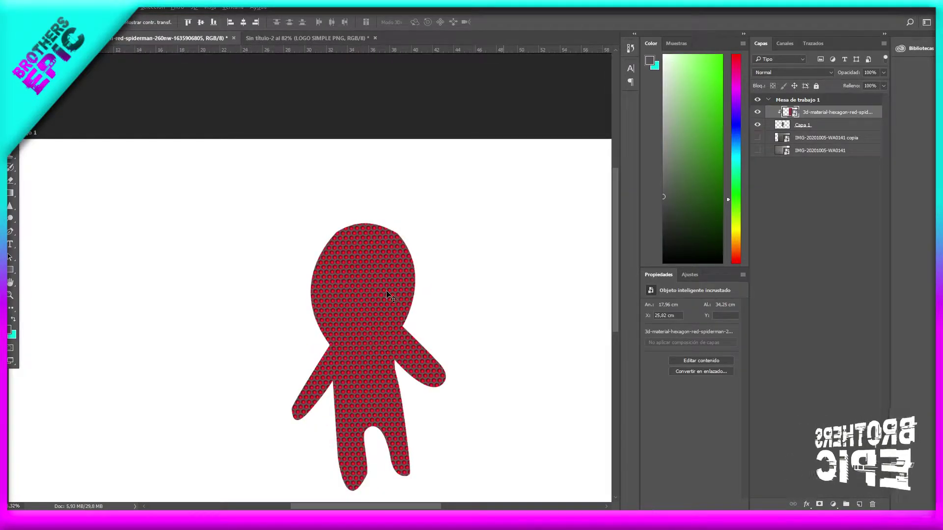
# Warp the hexagon texture to curve around the figure's head, body and limbs, and commit it.
pyautogui.hotkey('ctrl', 't')
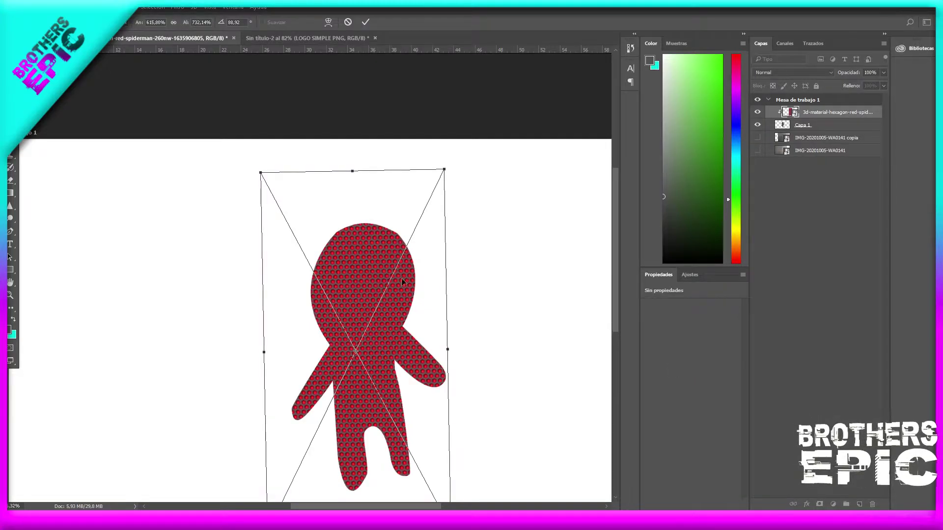
pyautogui.rightClick(420, 321)
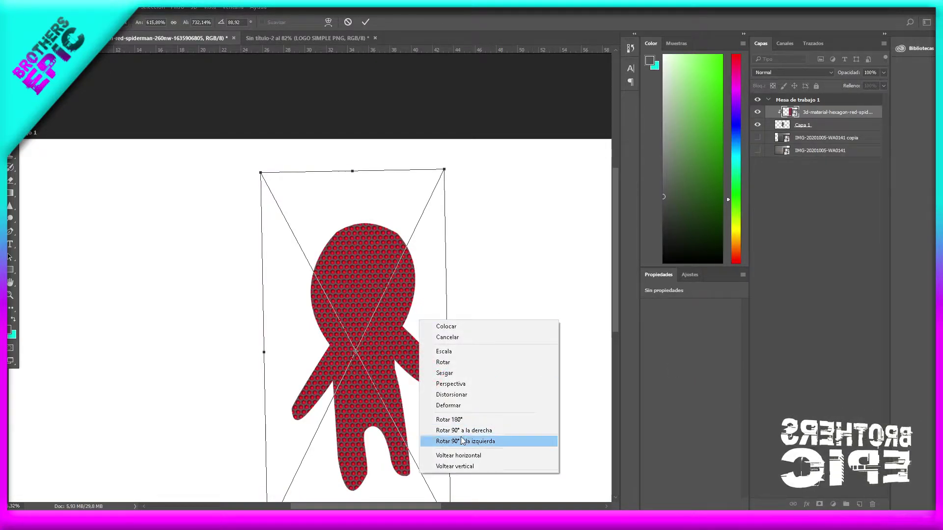
pyautogui.click(424, 406)
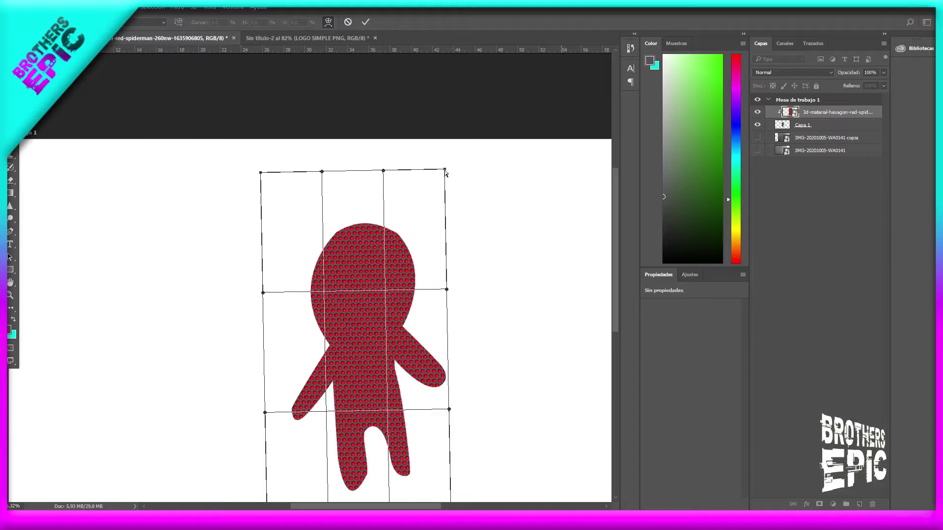
pyautogui.moveTo(445, 170); pyautogui.dragTo(429, 214)
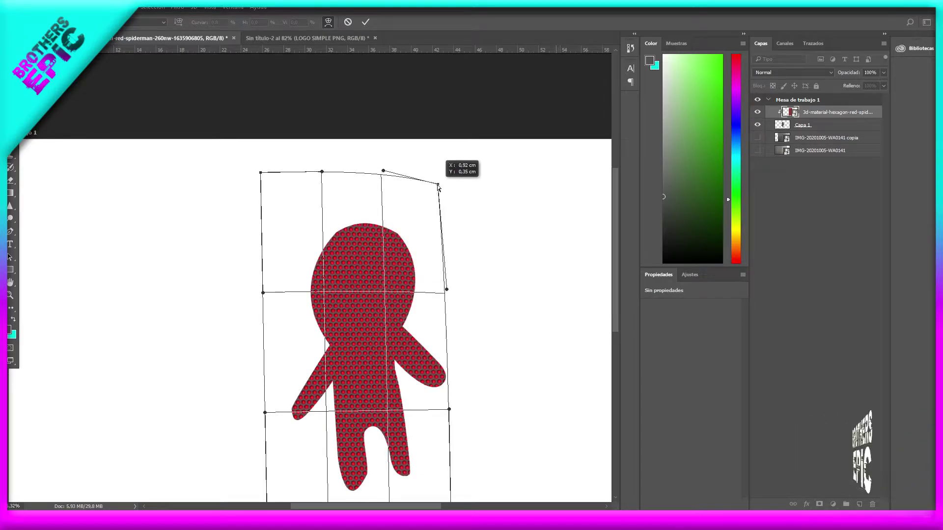
pyautogui.moveTo(261, 173); pyautogui.dragTo(291, 233)
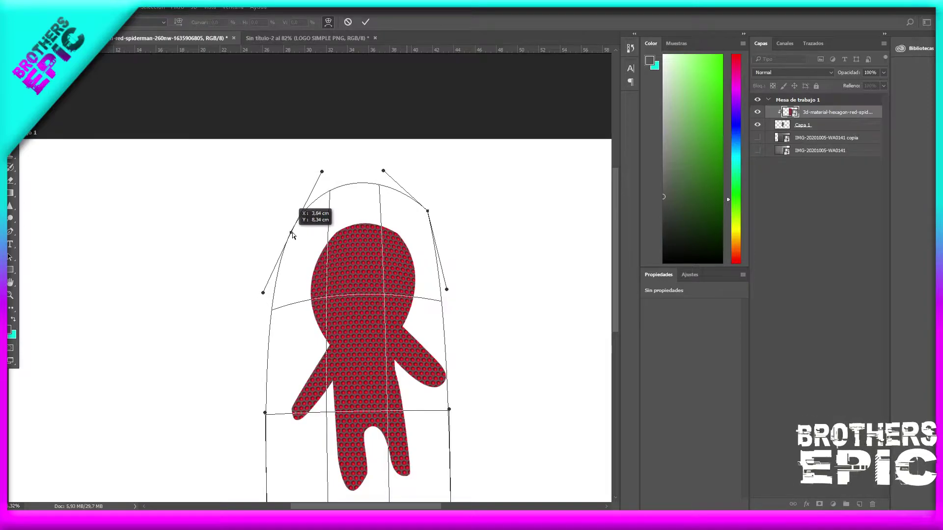
pyautogui.moveTo(349, 319); pyautogui.dragTo(355, 298)
pyautogui.moveTo(358, 198); pyautogui.dragTo(365, 301)
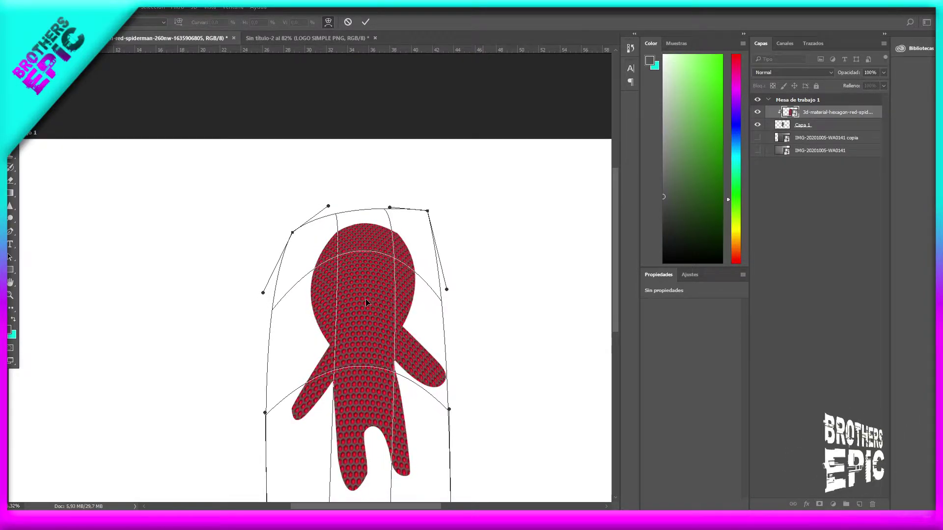
pyautogui.moveTo(272, 298)
pyautogui.mouseDown()
pyautogui.moveTo(351, 293)
pyautogui.moveTo(416, 227)
pyautogui.mouseUp()
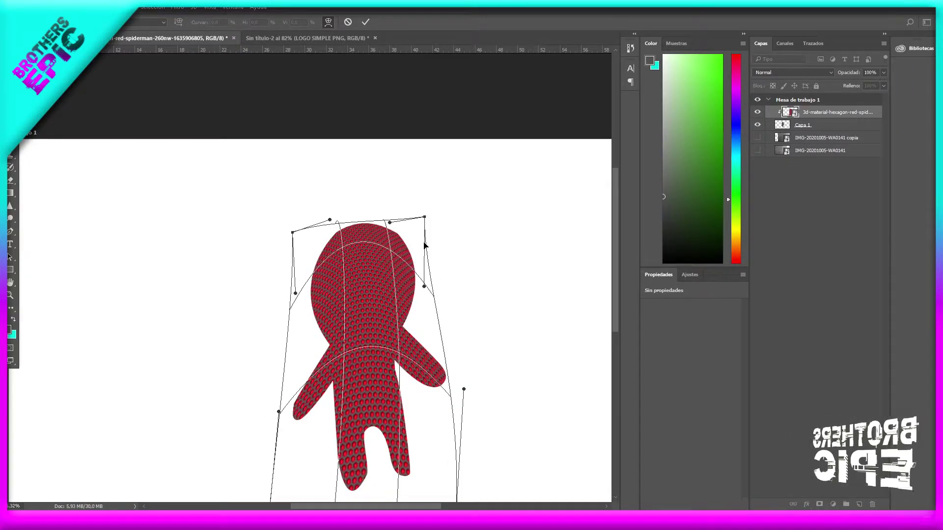
pyautogui.press('Return')
pyautogui.scroll(-3, 393, 319)
pyautogui.scroll(4, 371, 347)
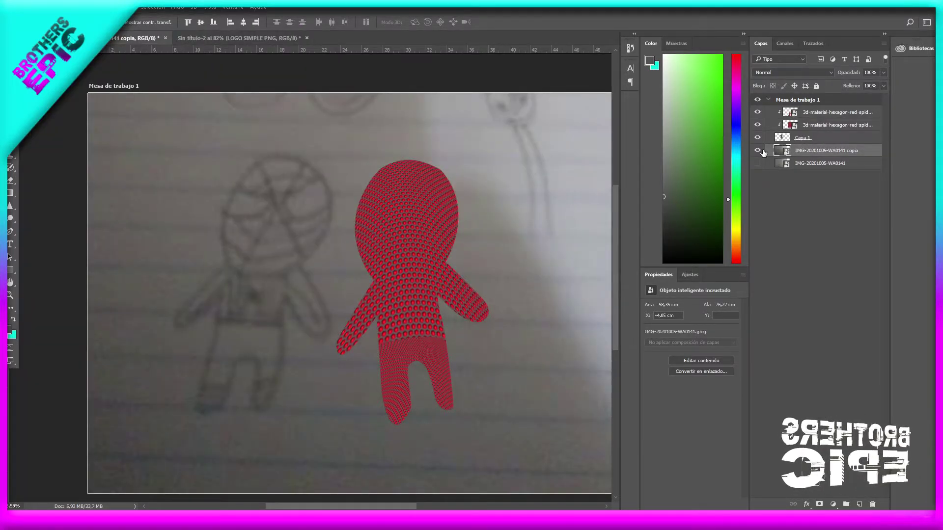
# Hide the IMG copia sketch layer and select the top hexagon texture layer.
pyautogui.click(757, 150)
pyautogui.scroll(2, 481, 221)
pyautogui.scroll(2, 471, 194)
pyautogui.scroll(2, 444, 196)
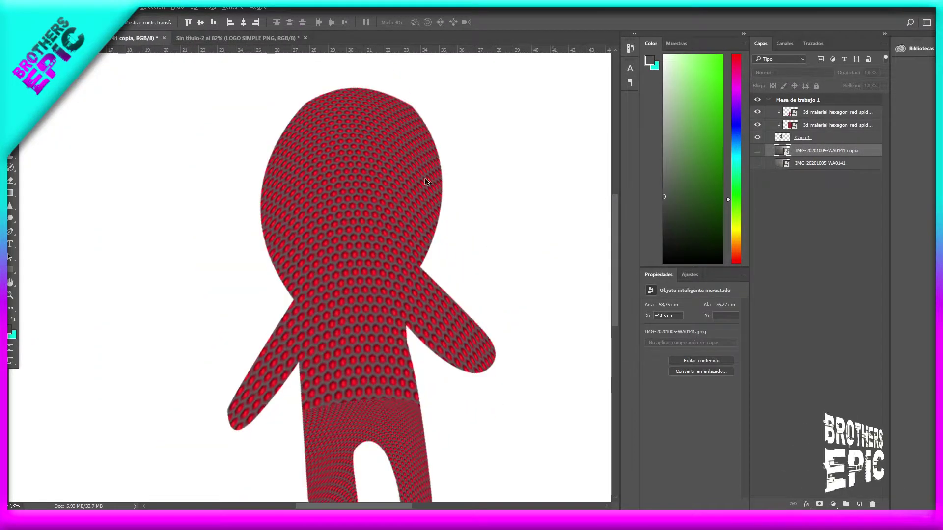
pyautogui.scroll(1, 444, 197)
pyautogui.scroll(-1, 451, 170)
pyautogui.scroll(-1, 398, 177)
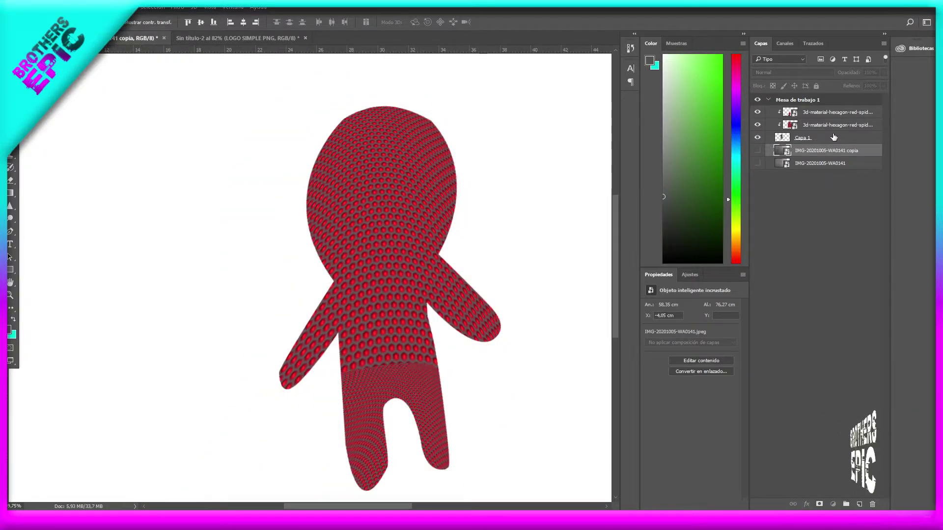
pyautogui.click(833, 137)
pyautogui.click(837, 112)
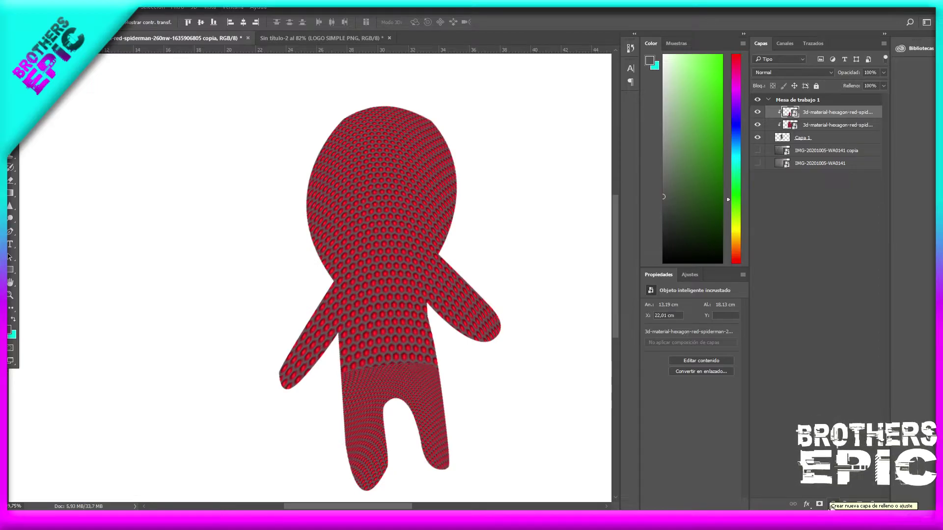
# Try a darker Brightness/Contrast adjustment, delete it, and add new empty layer Capa 2.
pyautogui.click(831, 505)
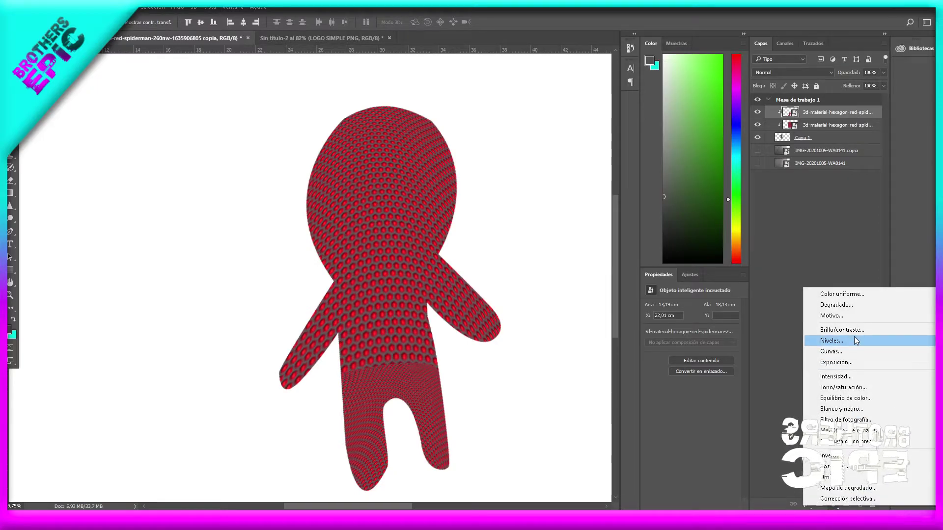
pyautogui.click(843, 332)
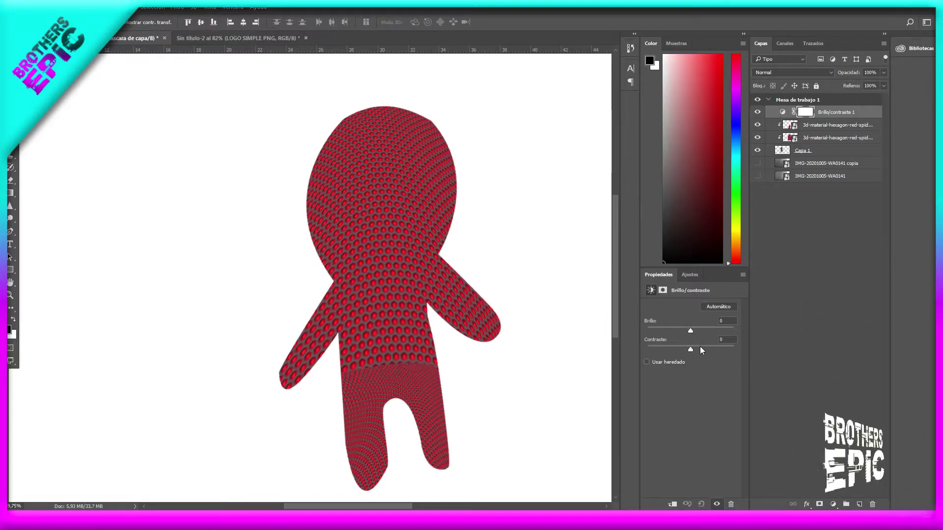
pyautogui.moveTo(690, 349); pyautogui.dragTo(678, 348)
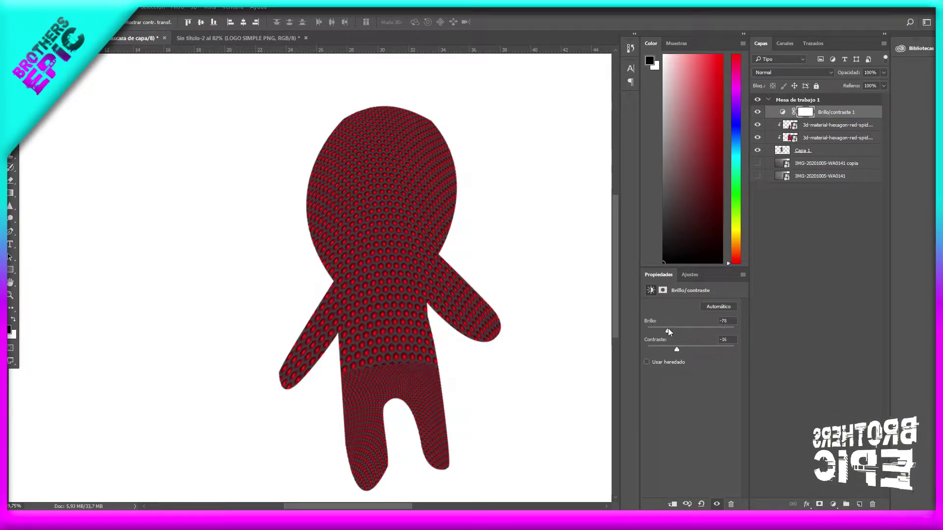
pyautogui.press('Delete')
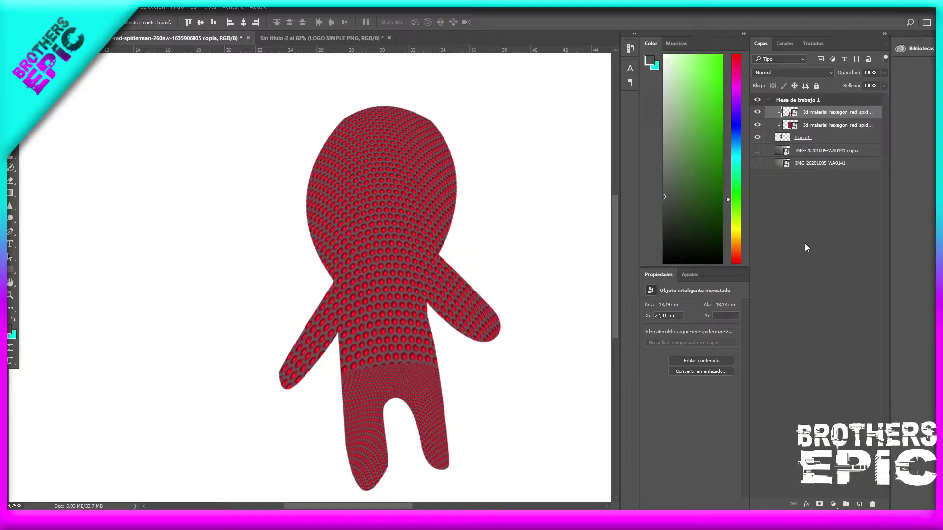
pyautogui.click(858, 505)
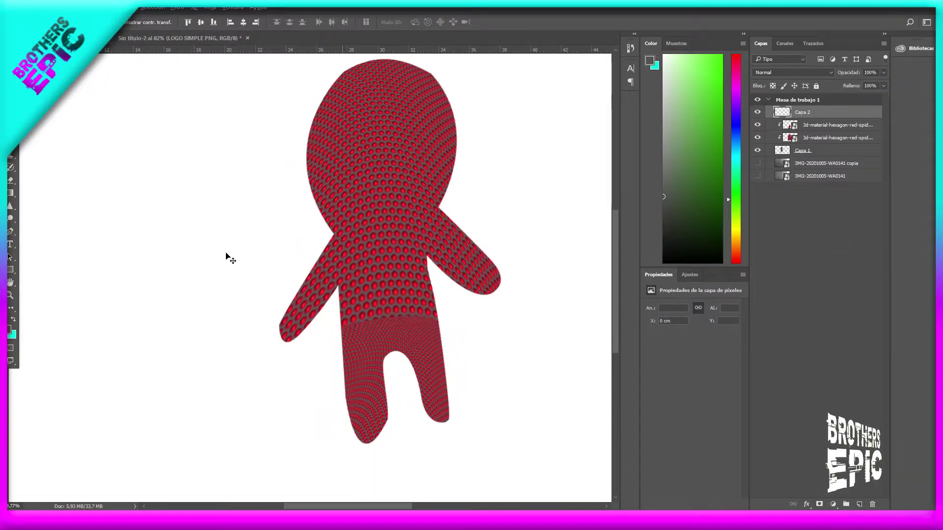
# Fit the artboard in view and paint Capa 2 entirely black.
pyautogui.hotkey('ctrl', '0')
pyautogui.click(15, 149)
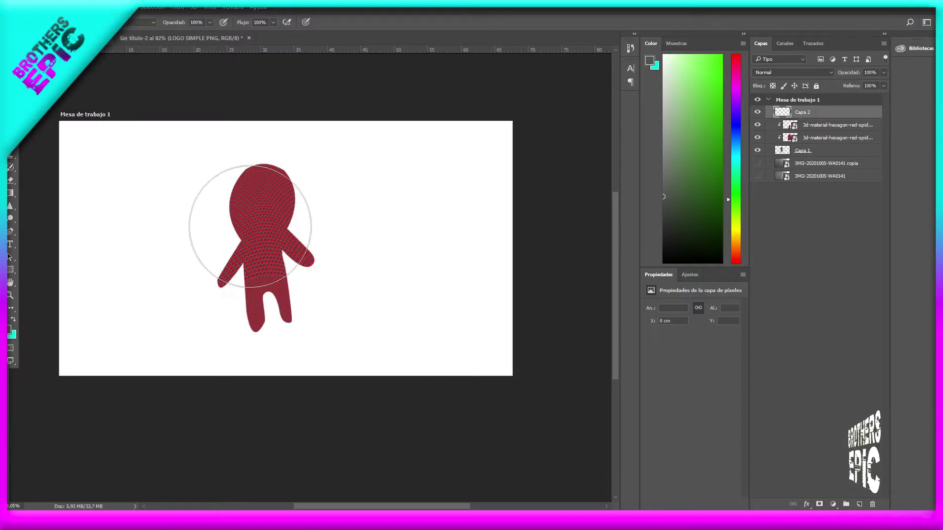
pyautogui.moveTo(541, 149)
pyautogui.mouseDown()
pyautogui.moveTo(448, 235)
pyautogui.moveTo(122, 236)
pyautogui.moveTo(265, 219)
pyautogui.moveTo(112, 293)
pyautogui.moveTo(413, 396)
pyautogui.moveTo(508, 337)
pyautogui.mouseUp()
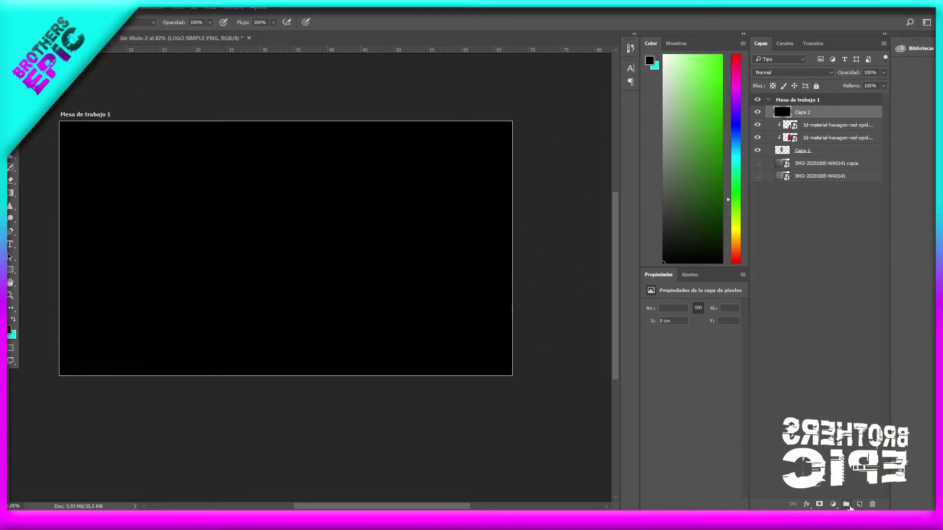
# Give Capa 2 an inverted black mask, clip it to the texture, and set a ~280 px brush.
pyautogui.click(820, 505)
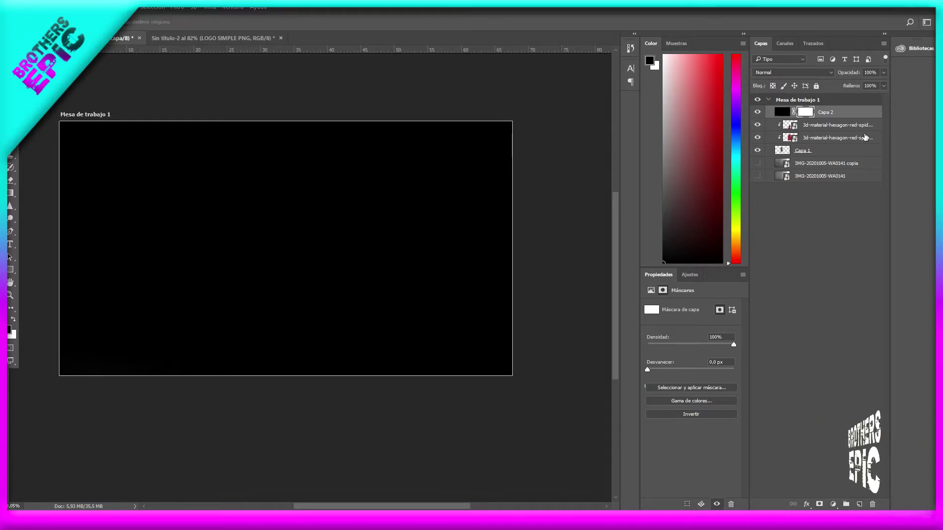
pyautogui.hotkey('ctrl', 'i')
pyautogui.scroll(2, 268, 184)
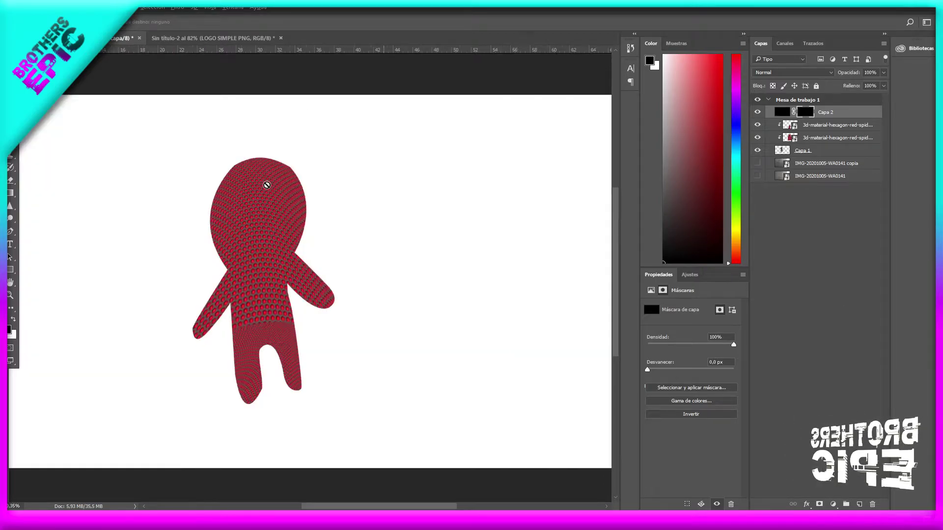
pyautogui.scroll(2, 280, 190)
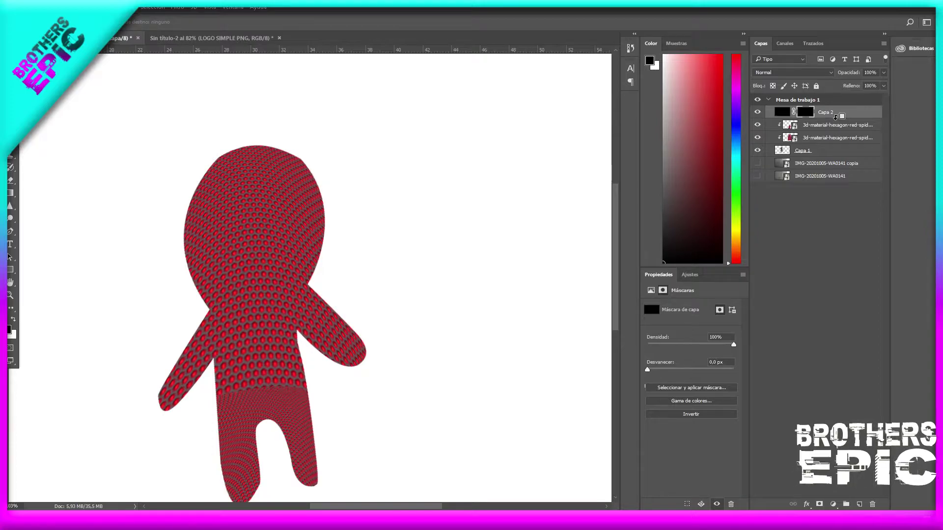
pyautogui.keyDown('alt'); pyautogui.click(830, 118); pyautogui.keyUp('alt')
pyautogui.press('b')
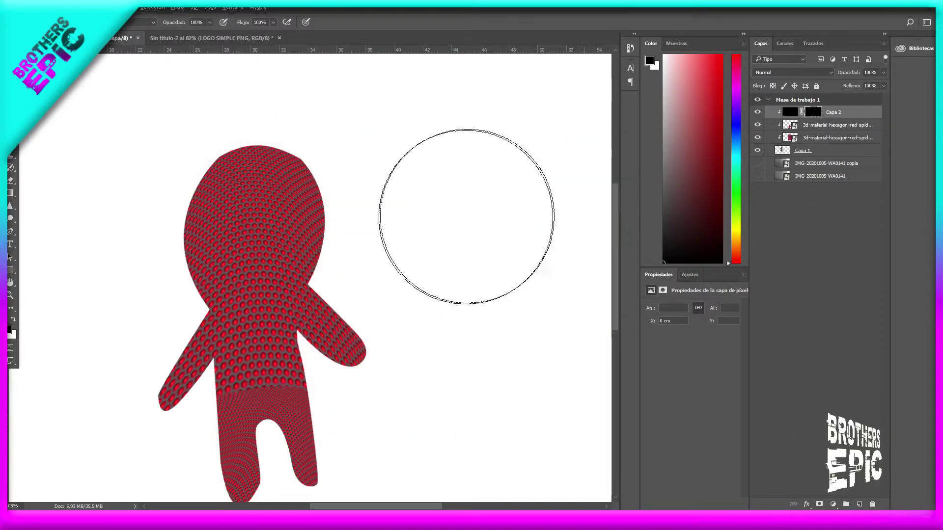
pyautogui.moveTo(432, 215); pyautogui.dragTo(398, 186)
# Set up a smaller brush painting white on the mask, checking brush presets along the way.
pyautogui.press('x')
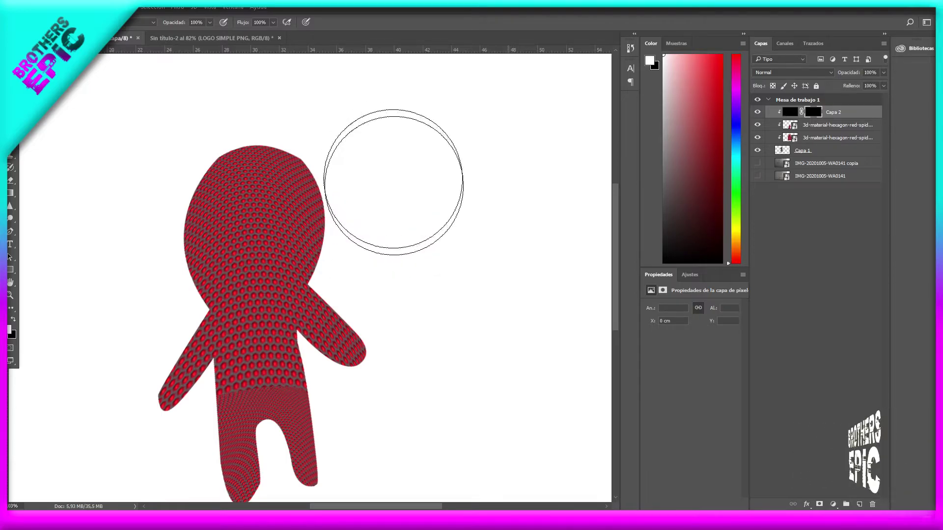
pyautogui.scroll(2, 341, 199)
pyautogui.scroll(2, 342, 198)
pyautogui.moveTo(360, 245); pyautogui.dragTo(337, 253)
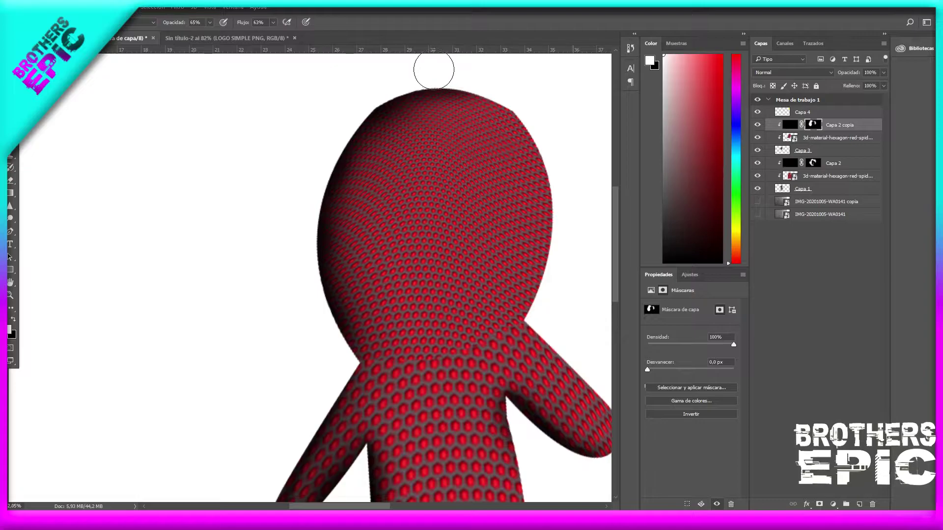
pyautogui.scroll(2, 364, 174)
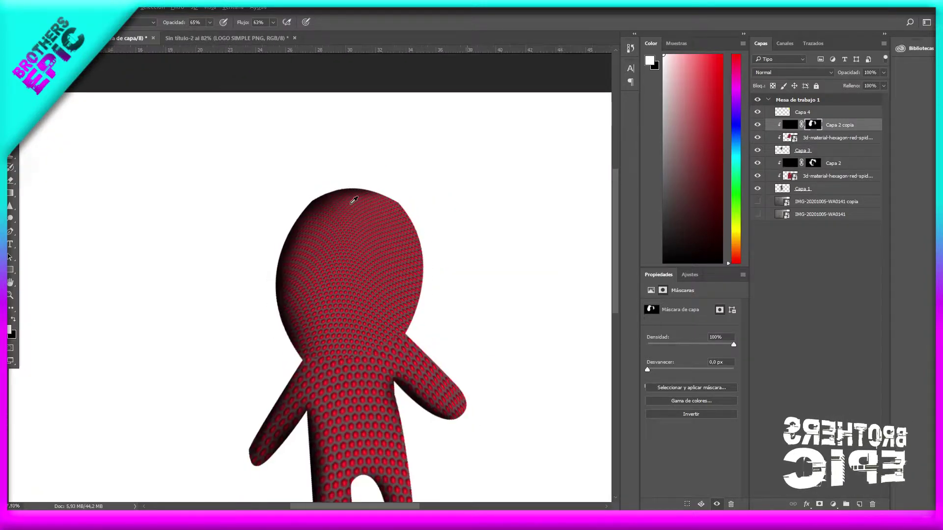
pyautogui.scroll(2, 358, 204)
pyautogui.scroll(-2, 362, 194)
pyautogui.press('x')
pyautogui.rightClick(349, 264)
pyautogui.press('Escape')
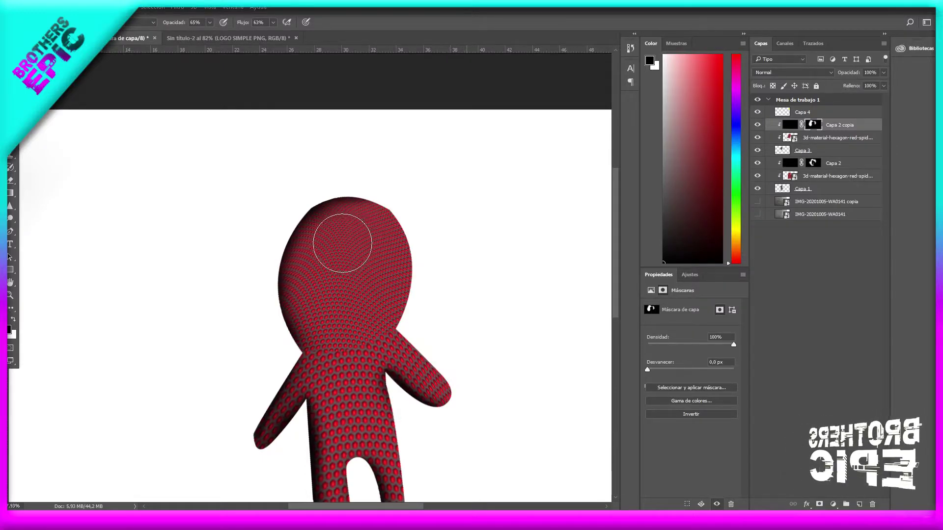
pyautogui.scroll(-3, 353, 278)
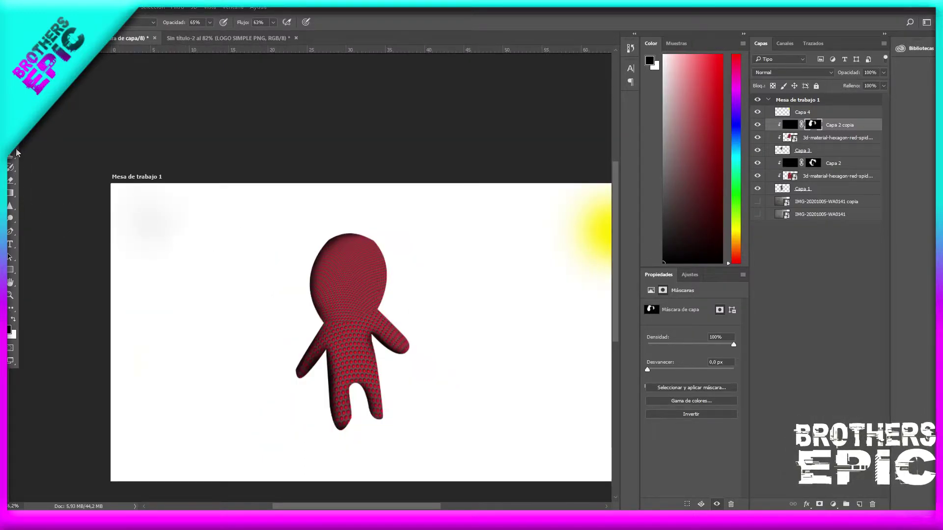
pyautogui.press('x')
# Lower the brush flow, enlarge the brush, and set its opacity to 26%.
pyautogui.click(274, 23)
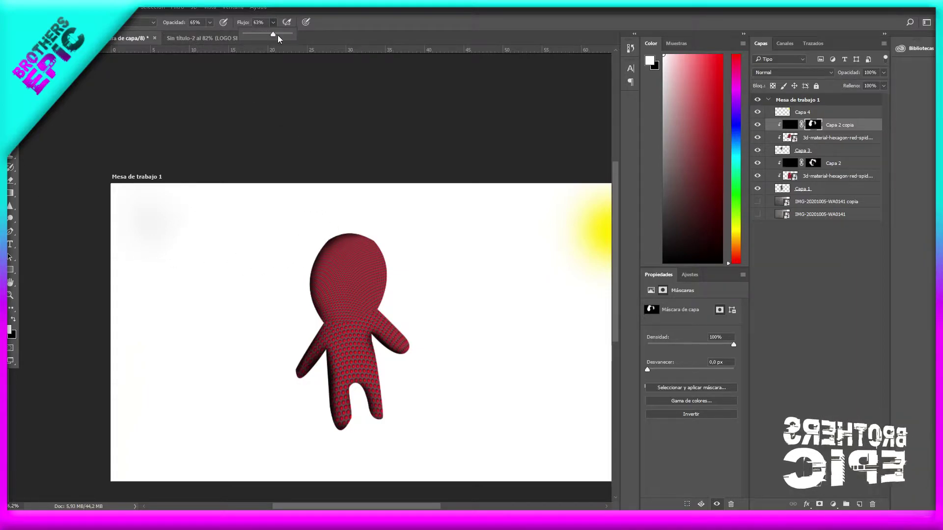
pyautogui.press(']')
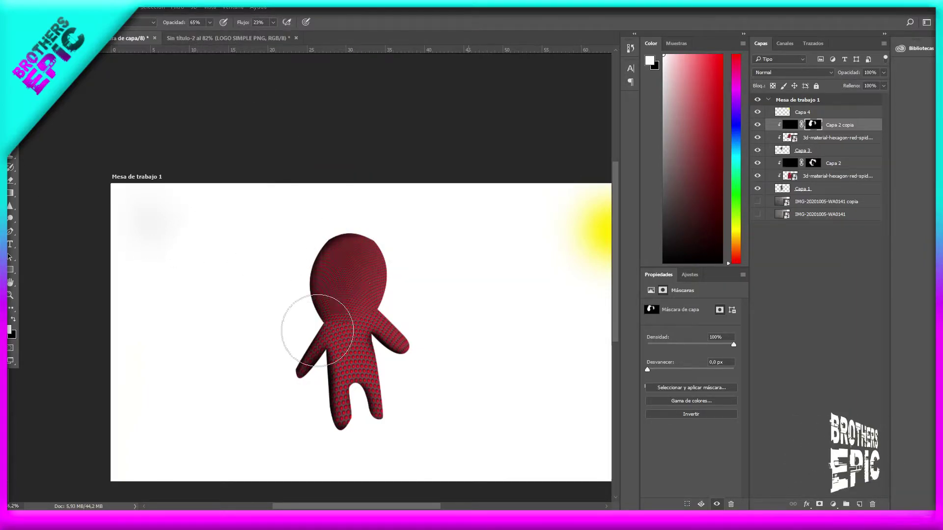
pyautogui.scroll(3, 332, 290)
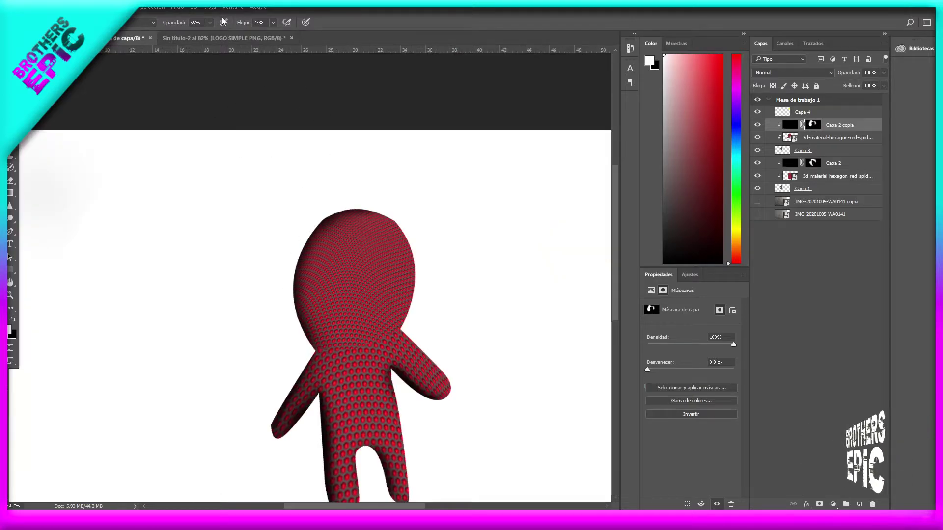
pyautogui.press('2')
pyautogui.press('6')
pyautogui.scroll(5, 378, 195)
pyautogui.scroll(-2, 378, 195)
pyautogui.scroll(-2, 347, 158)
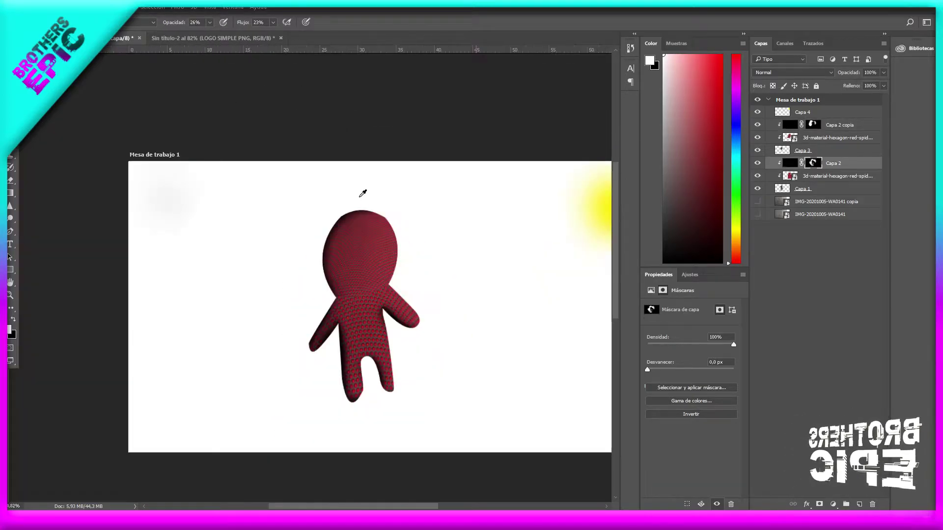
pyautogui.scroll(3, 362, 193)
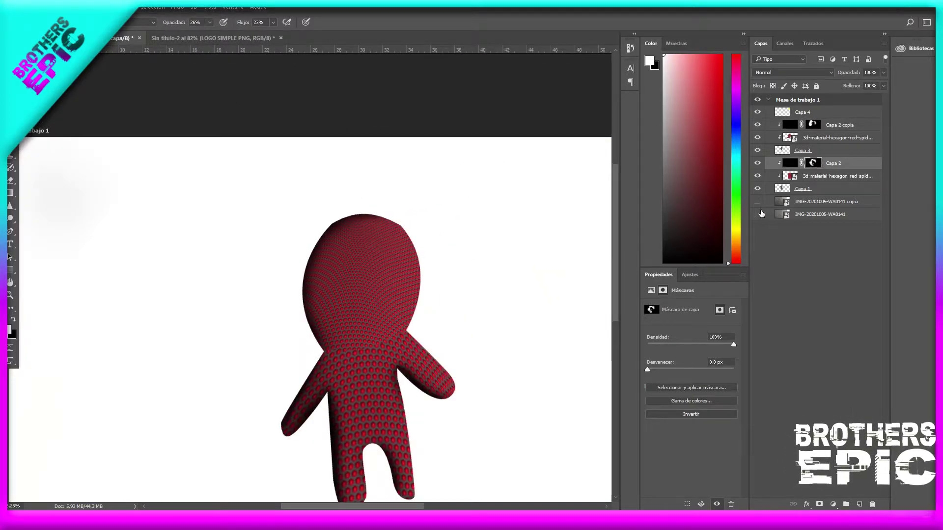
# Show the sketch photo copy and hide the original sketch photo layer.
pyautogui.click(759, 206)
pyautogui.click(757, 215)
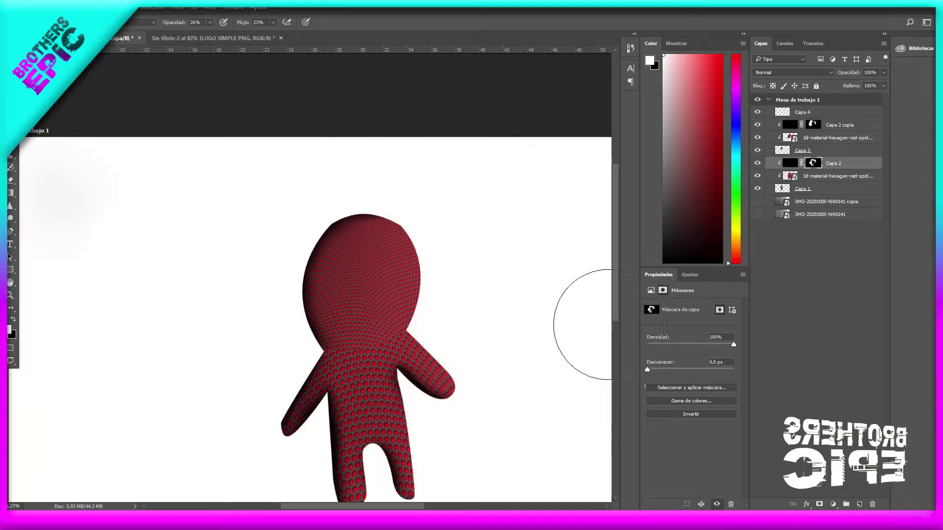
pyautogui.scroll(4, 351, 234)
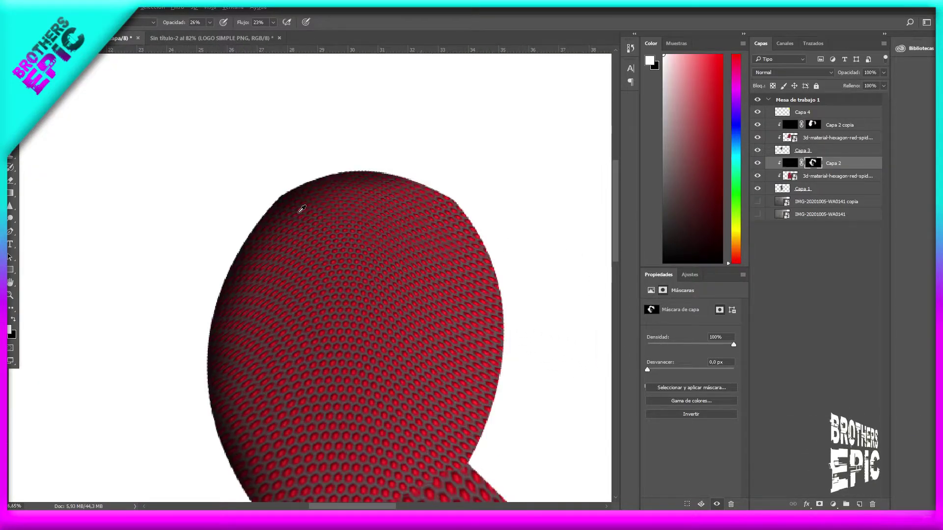
pyautogui.scroll(-2, 391, 217)
pyautogui.scroll(-1, 379, 234)
pyautogui.scroll(3, 376, 225)
pyautogui.scroll(-1, 382, 450)
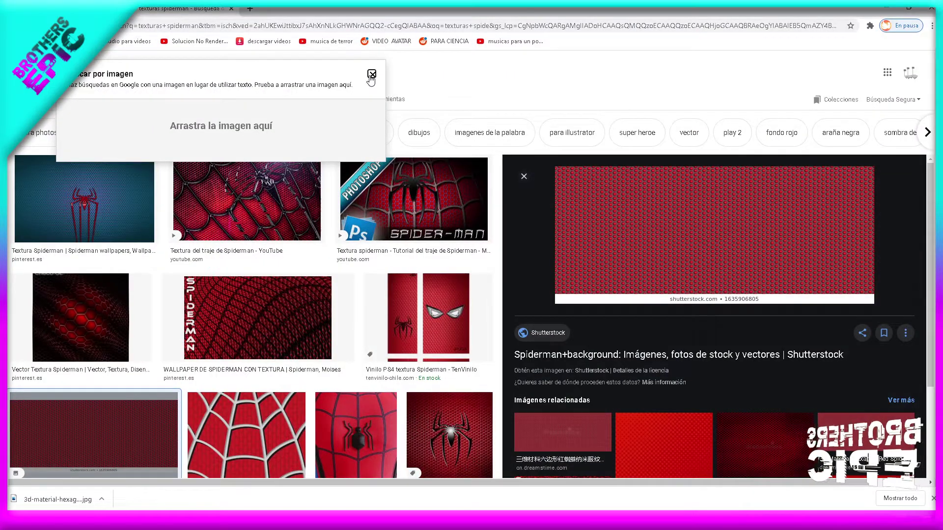
# Close the search-by-image panel and clear the Google search query.
pyautogui.click(372, 74)
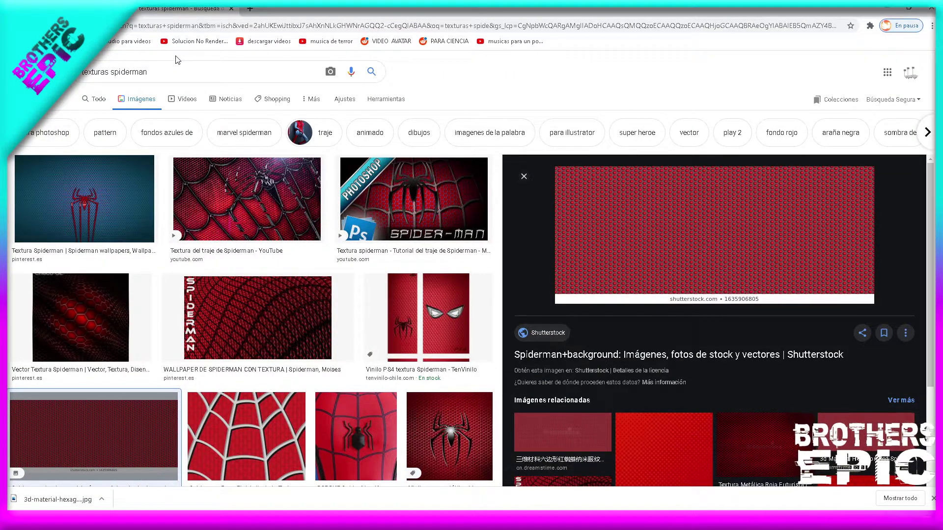
pyautogui.tripleClick(123, 71)
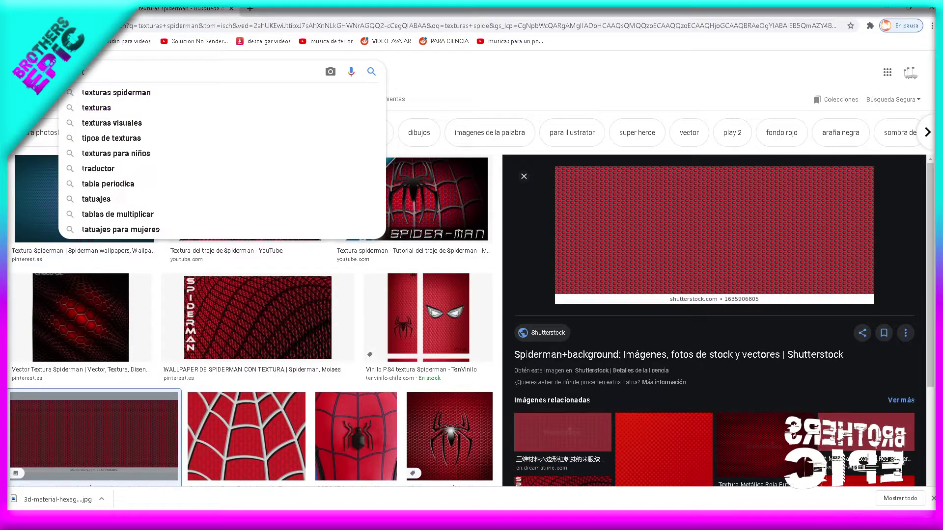
pyautogui.press('BackSpace')
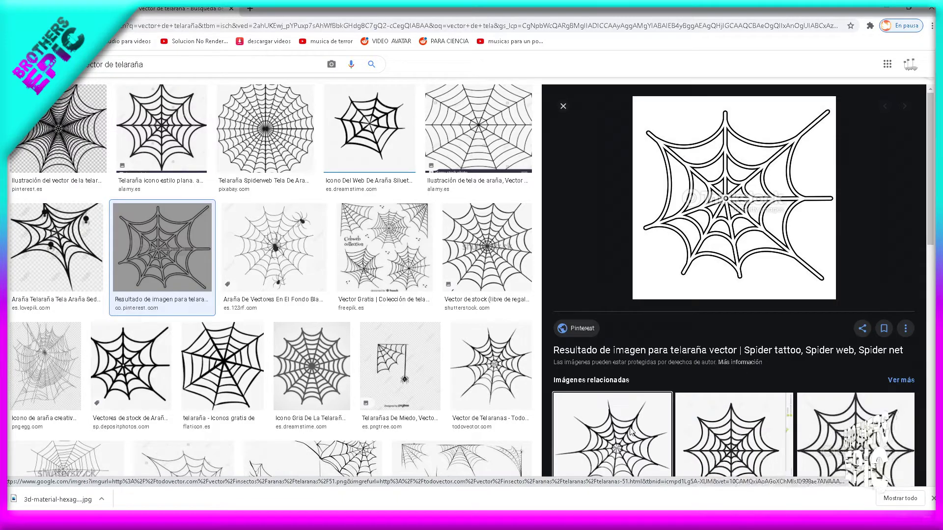
# Save a previewed black spider web vector image to the computer.
pyautogui.click(491, 366)
pyautogui.rightClick(742, 186)
pyautogui.click(791, 273)
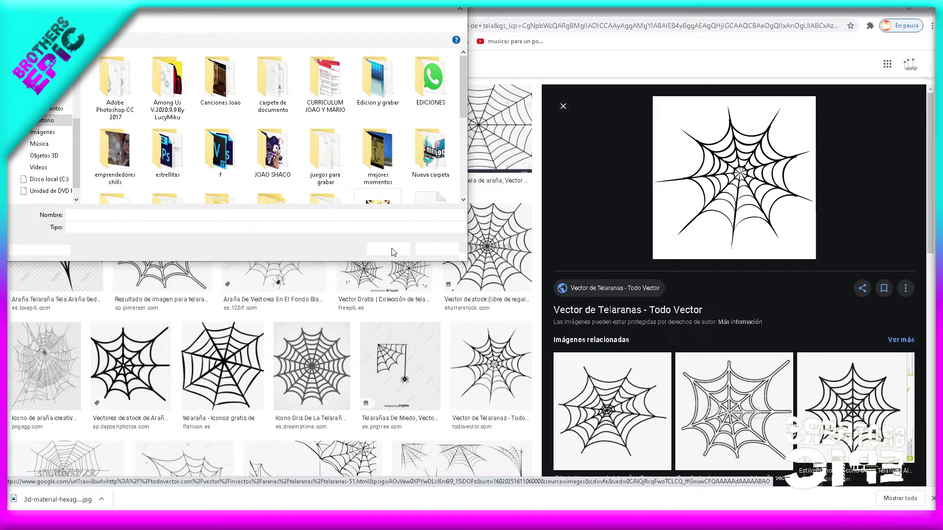
pyautogui.click(388, 249)
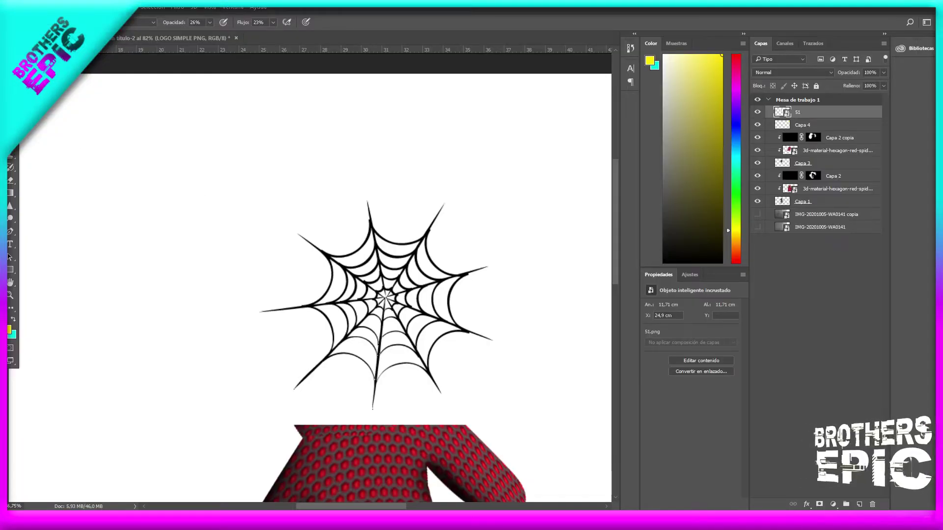
pyautogui.rightClick(9, 90)
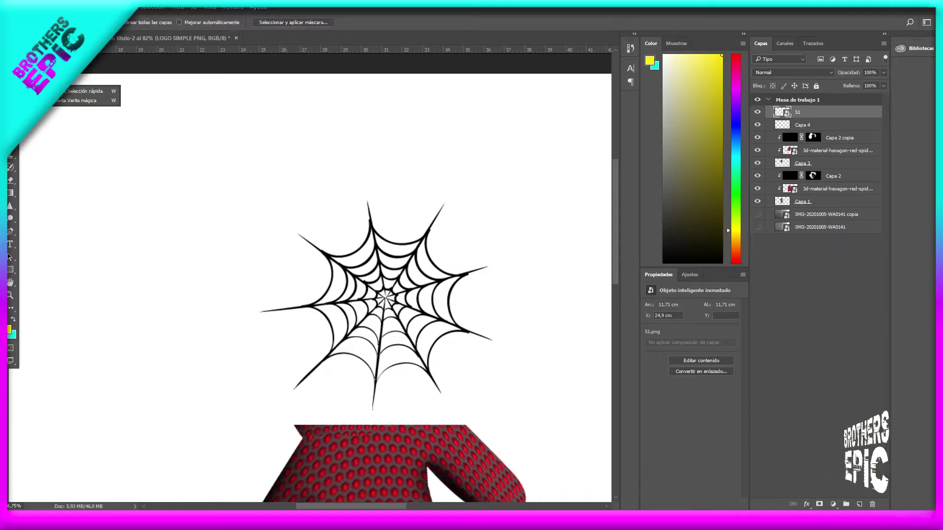
# Rasterize web layer 51 and delete its white background with the Magic Wand.
pyautogui.click(84, 100)
pyautogui.click(346, 409)
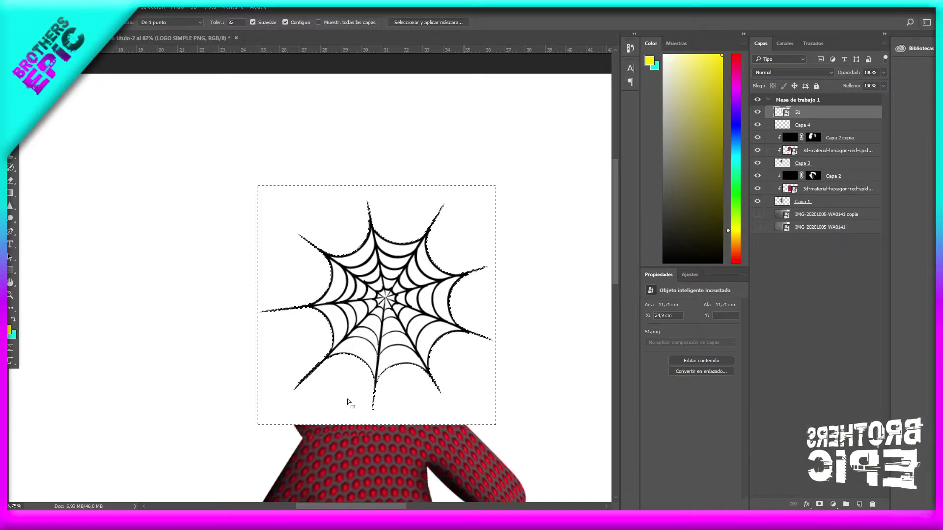
pyautogui.press('Delete')
pyautogui.press('Return')
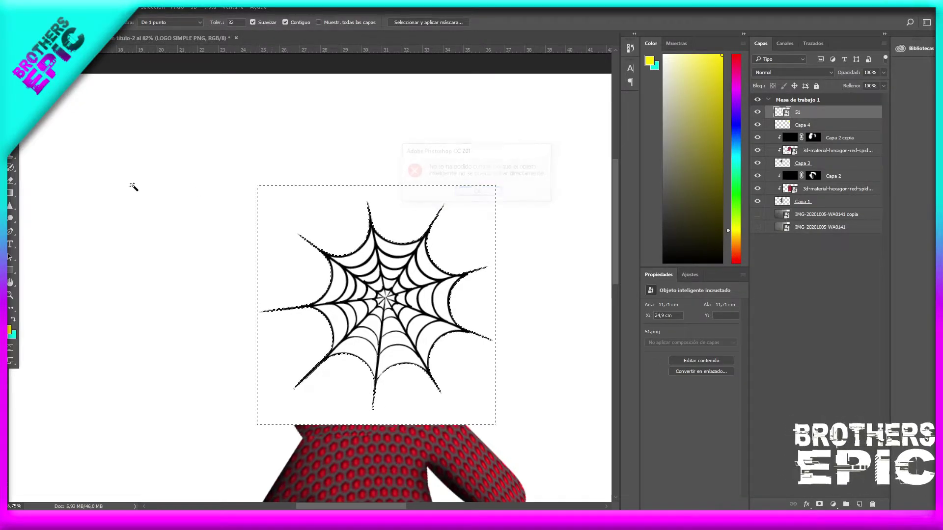
pyautogui.press('b')
pyautogui.click(481, 232)
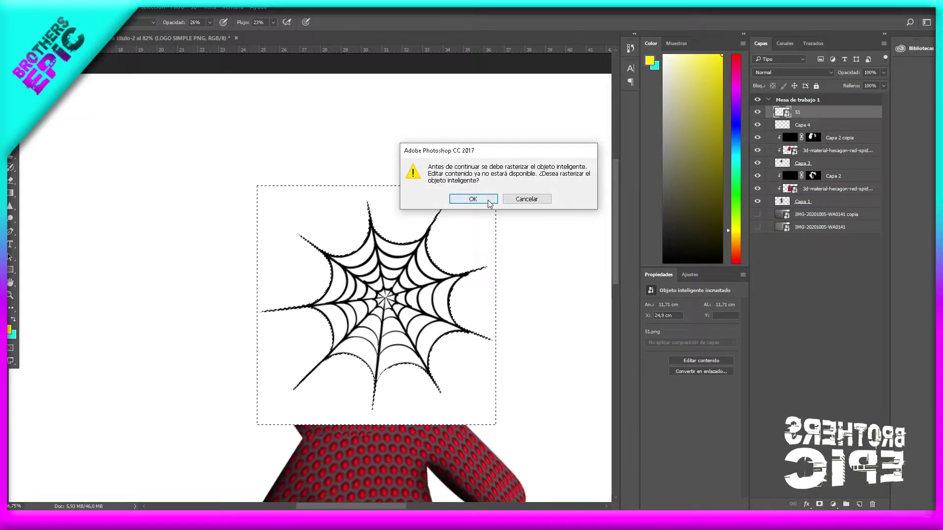
pyautogui.click(479, 199)
pyautogui.press('Delete')
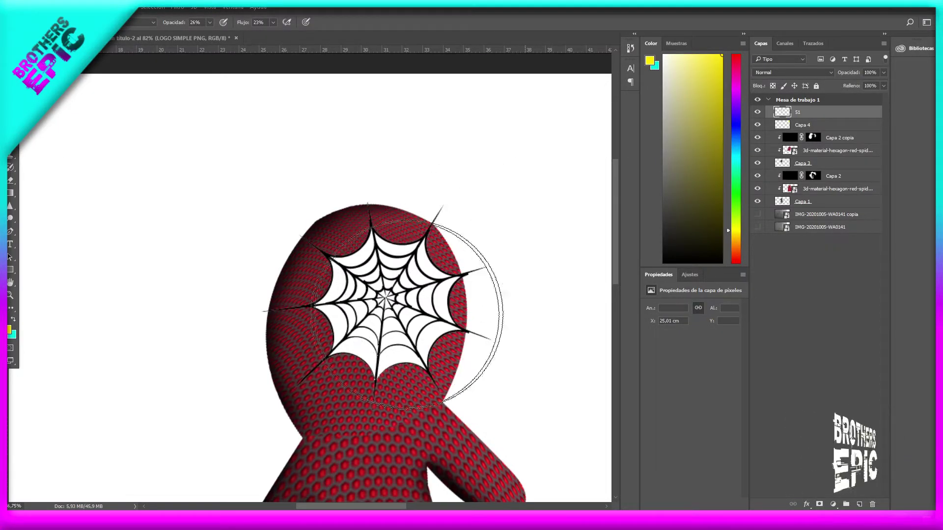
pyautogui.hotkey('ctrl', 'd')
# Magic-wand and delete each white cell inside the web, including the centre cells.
pyautogui.scroll(2, 452, 252)
pyautogui.press('w')
pyautogui.click(317, 265)
pyautogui.press('Delete')
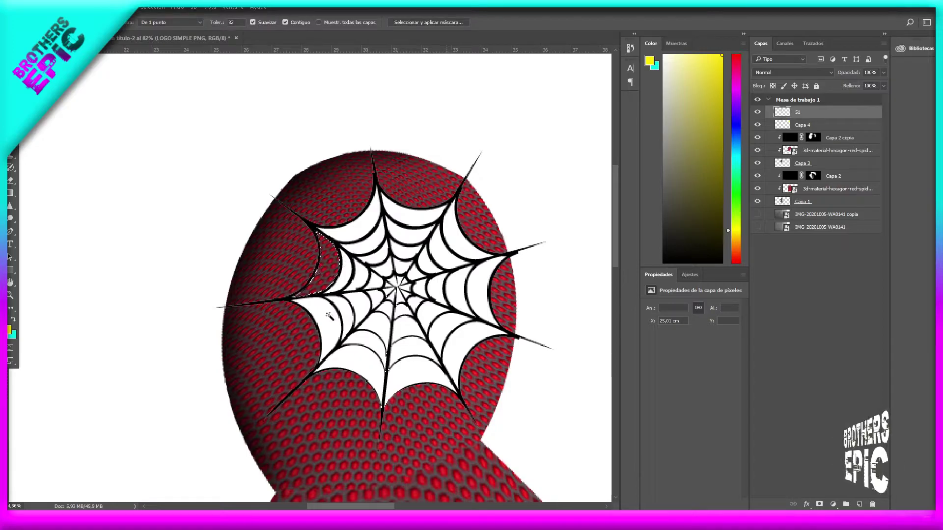
pyautogui.click(344, 373)
pyautogui.press('Delete')
pyautogui.click(389, 221)
pyautogui.press('Delete')
pyautogui.click(344, 275)
pyautogui.press('Delete')
pyautogui.click(393, 343)
pyautogui.press('Delete')
pyautogui.click(420, 297)
pyautogui.press('Delete')
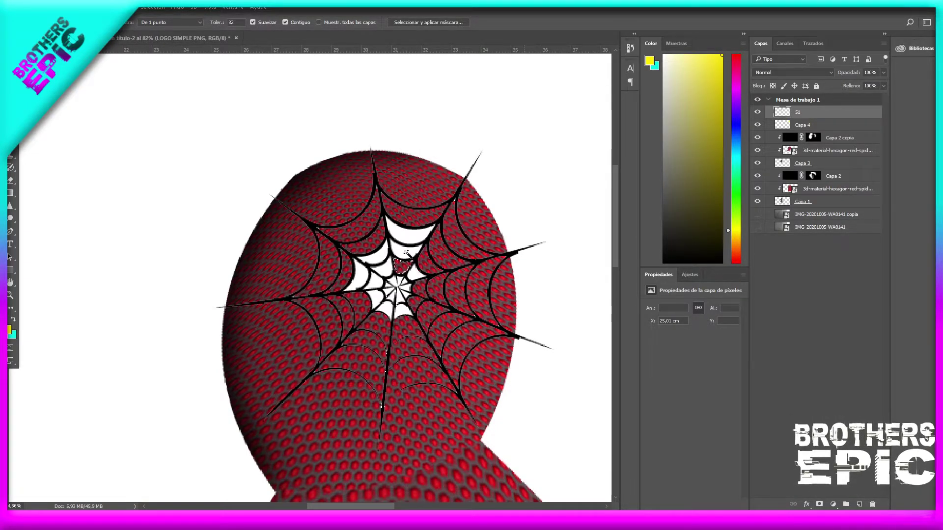
pyautogui.click(403, 260)
pyautogui.press('Delete')
pyautogui.click(373, 253)
pyautogui.press('Delete')
pyautogui.click(412, 228)
pyautogui.click(395, 279)
pyautogui.press('Delete')
pyautogui.press('Delete')
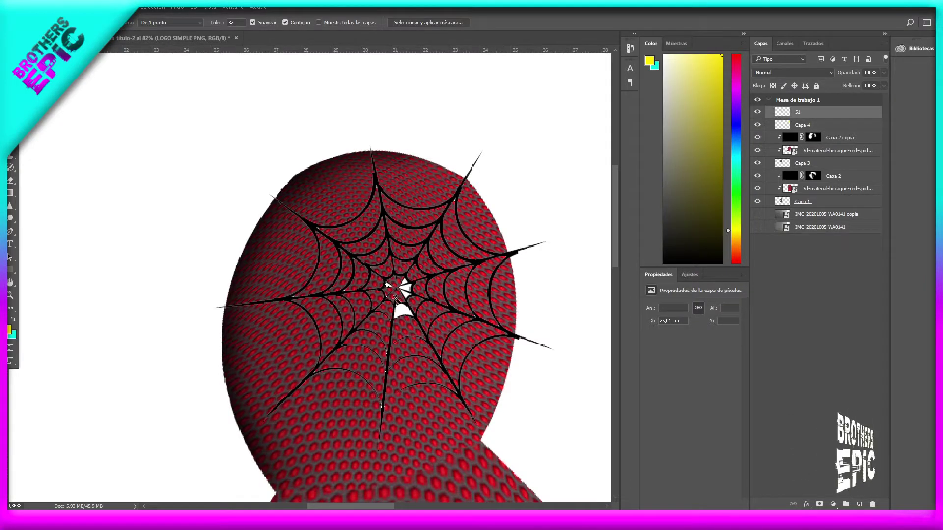
# Apply a white Color Overlay style to web layer 51 after trying other effects.
pyautogui.doubleClick(862, 120)
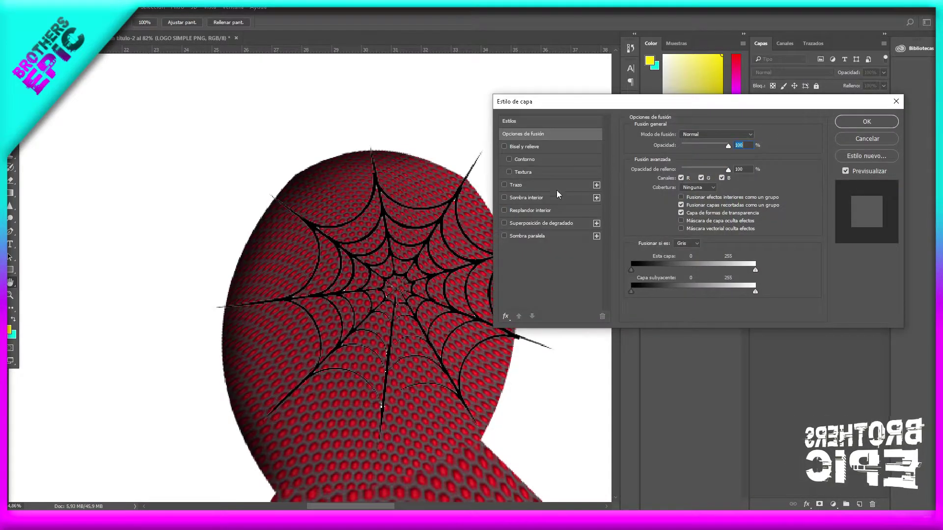
pyautogui.click(514, 185)
pyautogui.click(509, 198)
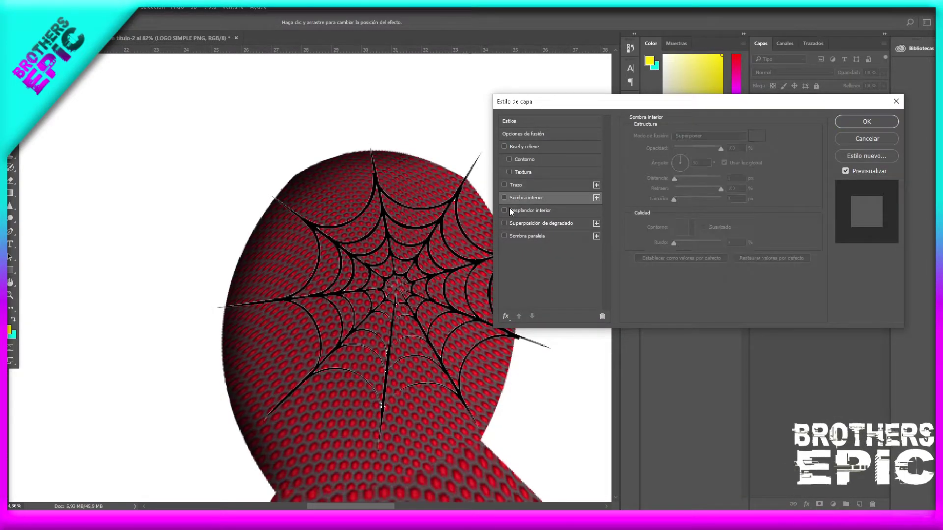
pyautogui.click(506, 211)
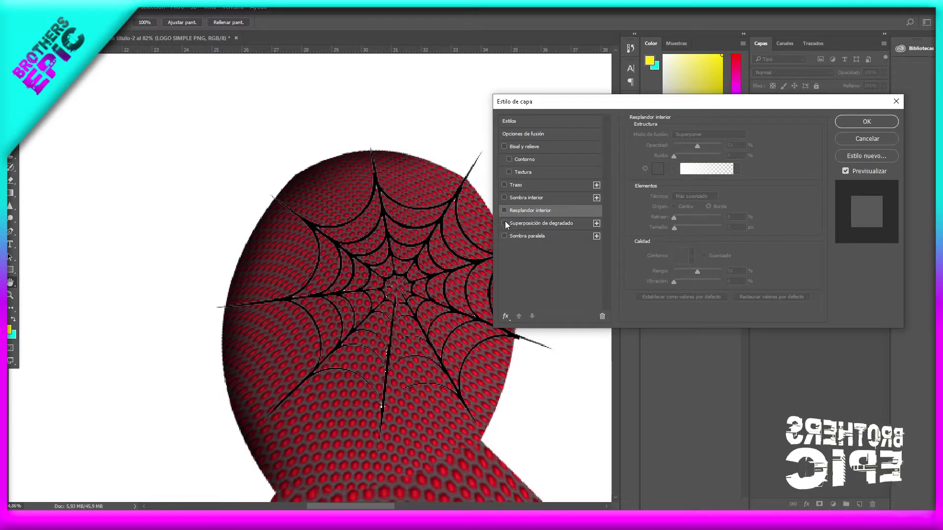
pyautogui.click(506, 223)
pyautogui.click(505, 223)
pyautogui.press('Escape')
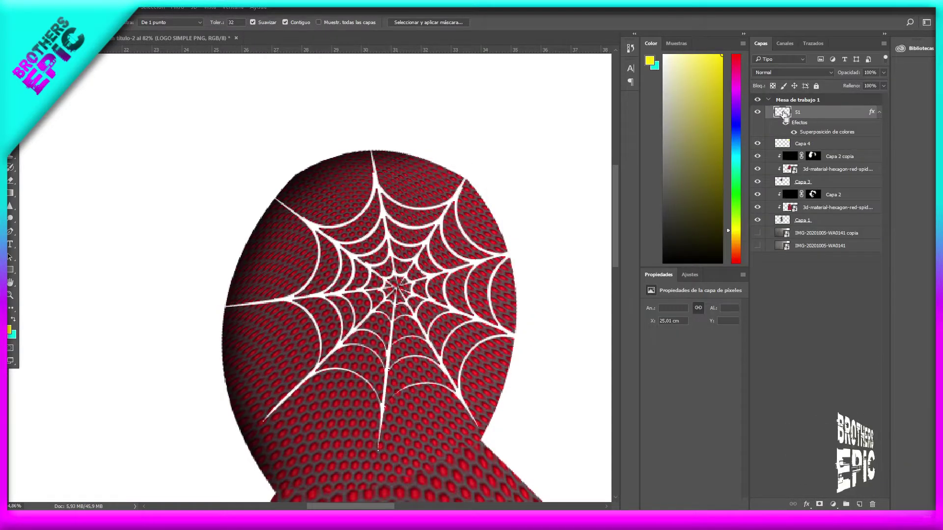
# Move the white web onto the character's red head.
pyautogui.keyDown('ctrl'); pyautogui.click(791, 116); pyautogui.keyUp('ctrl')
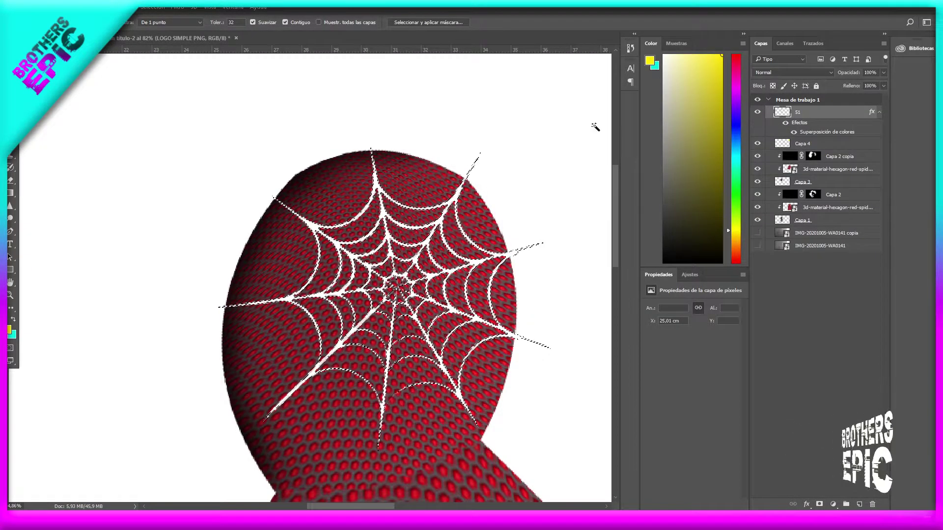
pyautogui.press('v')
pyautogui.hotkey('ctrl', 'd')
pyautogui.scroll(-3, 387, 305)
pyautogui.moveTo(394, 301); pyautogui.dragTo(384, 305)
pyautogui.scroll(-2, 410, 418)
pyautogui.scroll(2, 413, 445)
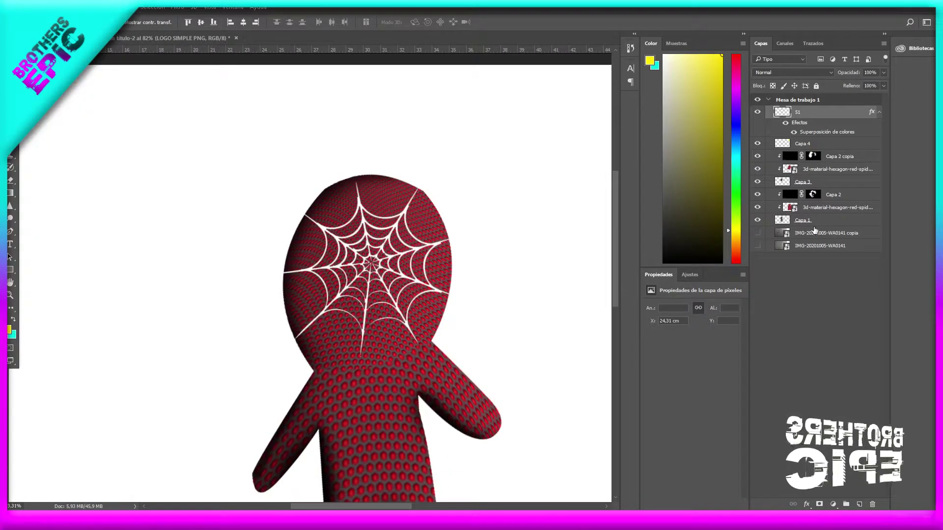
# Show the sketch background photo copy layer.
pyautogui.doubleClick(780, 234)
pyautogui.click(758, 233)
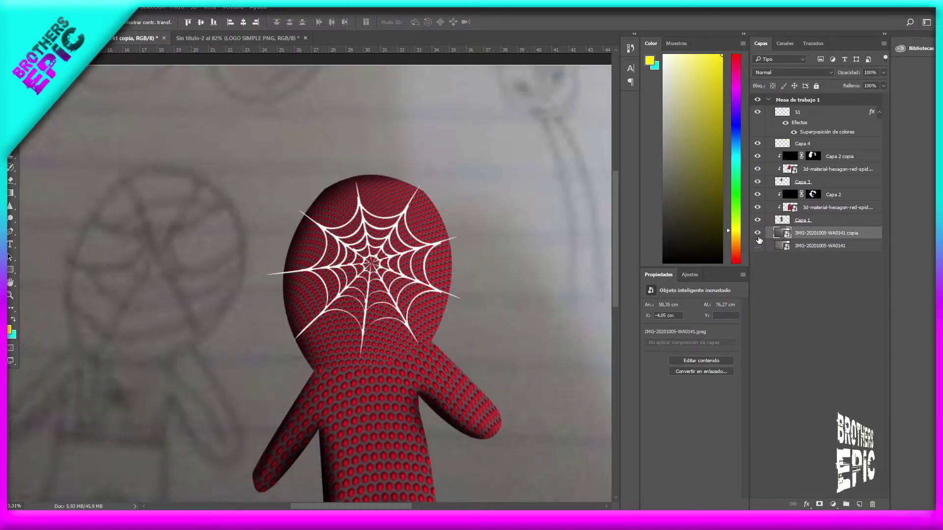
pyautogui.moveTo(376, 266); pyautogui.dragTo(401, 267)
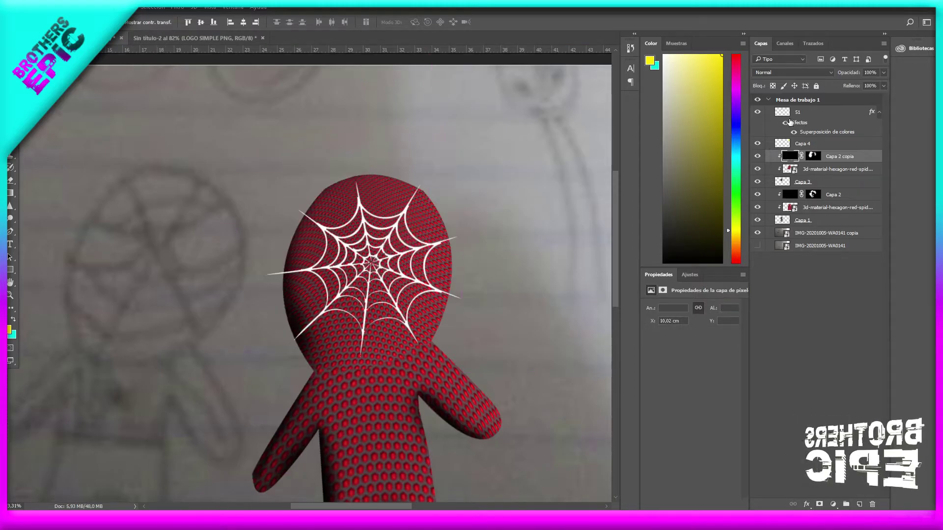
# Rotate web layer 51 to the head's tilt and warp it around the head.
pyautogui.click(799, 113)
pyautogui.hotkey('ctrl', 't')
pyautogui.moveTo(516, 304)
pyautogui.mouseDown()
pyautogui.moveTo(516, 258)
pyautogui.moveTo(500, 277)
pyautogui.moveTo(454, 288)
pyautogui.mouseUp()
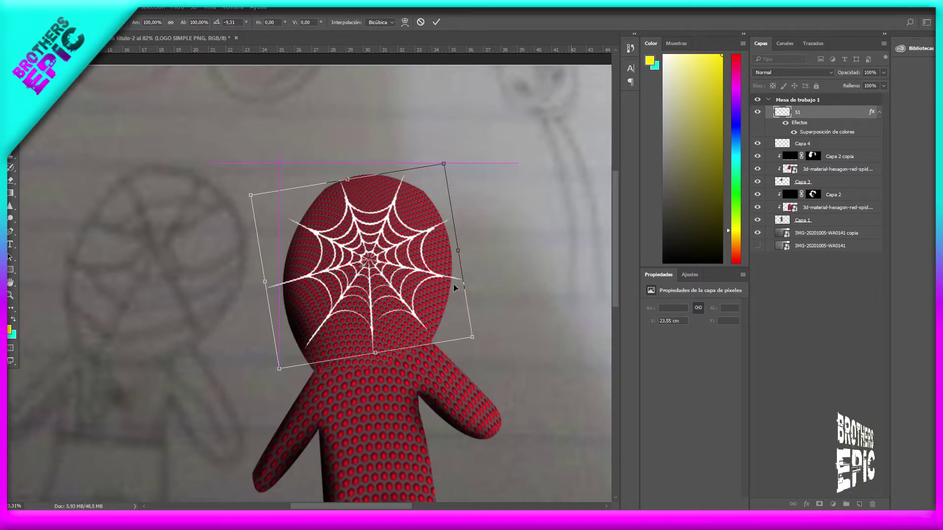
pyautogui.rightClick(454, 281)
pyautogui.click(472, 353)
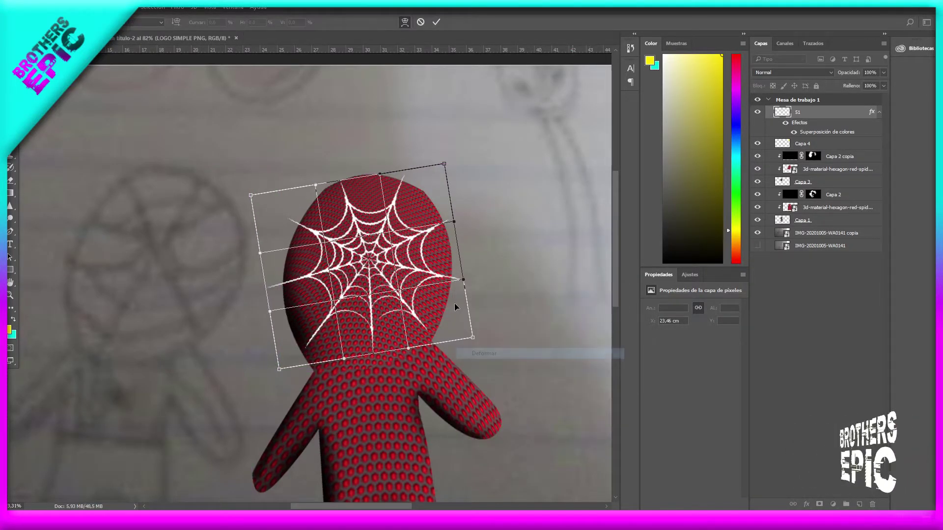
pyautogui.moveTo(469, 338); pyautogui.dragTo(461, 340)
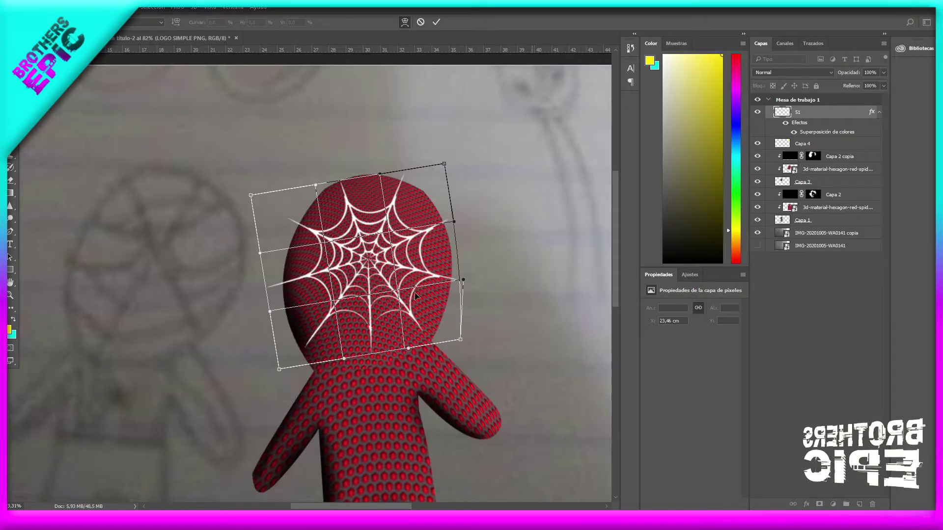
pyautogui.moveTo(421, 294); pyautogui.dragTo(453, 312)
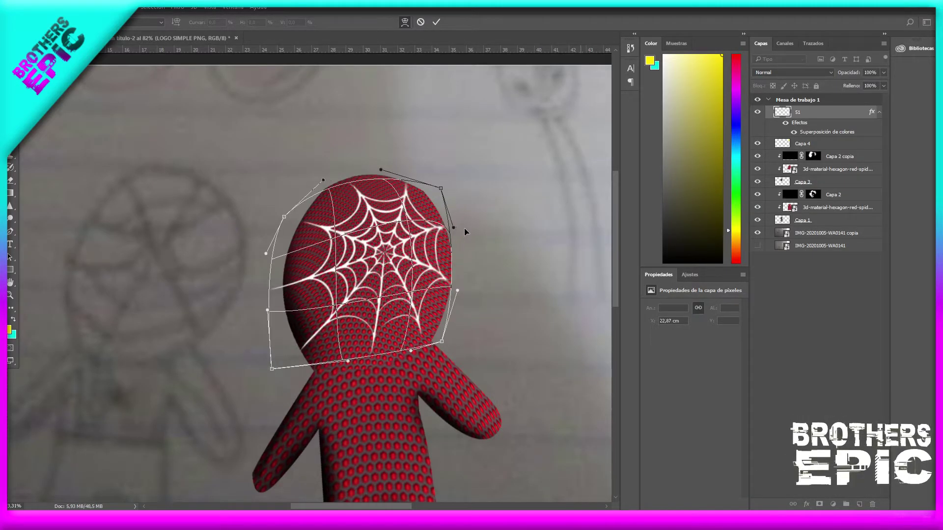
pyautogui.press('Return')
# Apply a perspective transform to the web.
pyautogui.scroll(2, 290, 277)
pyautogui.scroll(2, 314, 279)
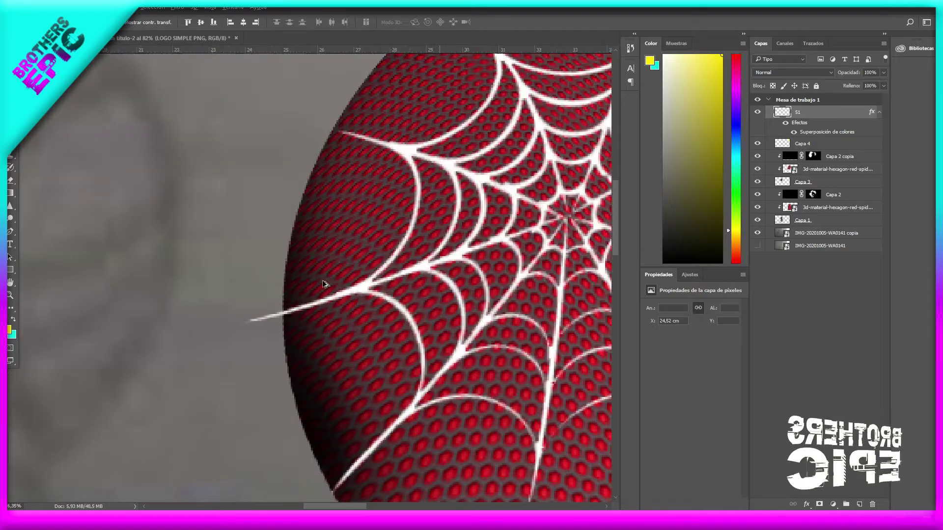
pyautogui.scroll(-3, 326, 280)
pyautogui.scroll(2, 359, 275)
pyautogui.hotkey('ctrl', 't')
pyautogui.rightClick(371, 272)
pyautogui.click(442, 334)
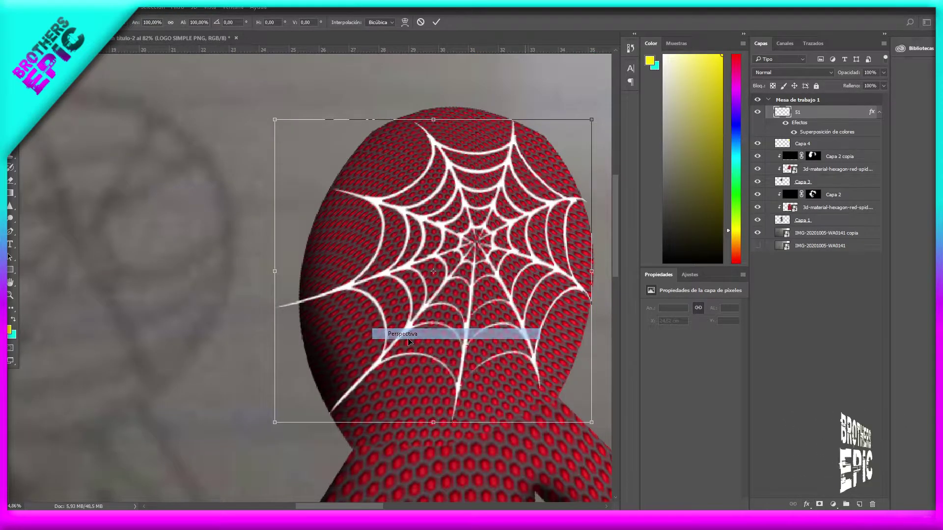
pyautogui.press('Return')
# Duplicate the web as 51 copia and move the copy to the bottom of the layers.
pyautogui.scroll(-3, 490, 376)
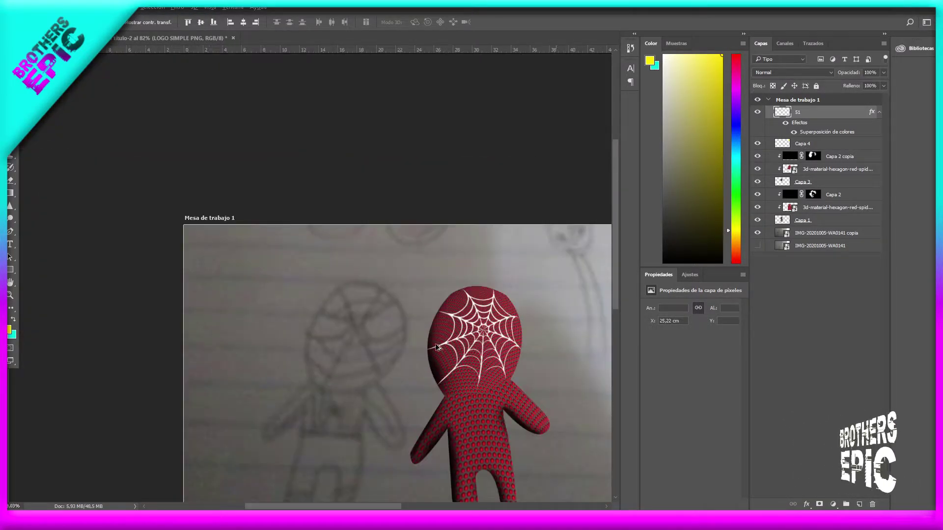
pyautogui.scroll(1, 273, 337)
pyautogui.scroll(2, 474, 379)
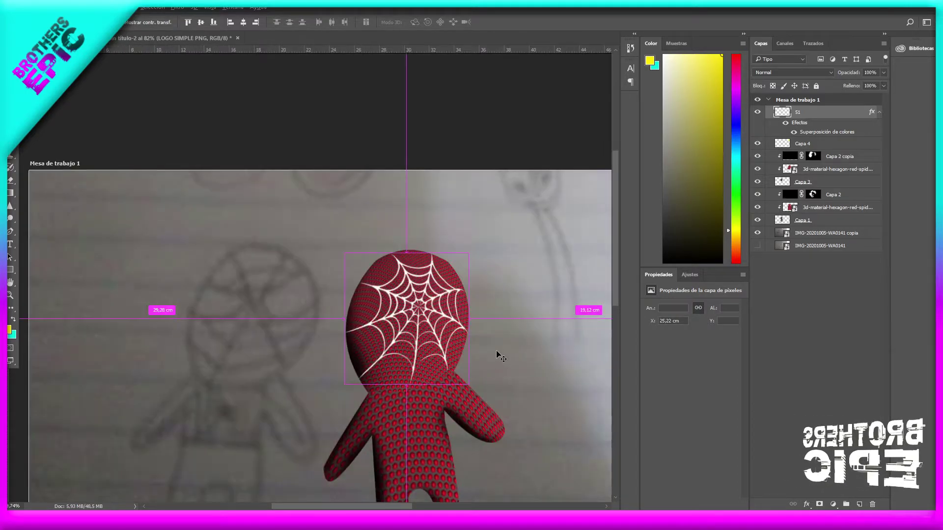
pyautogui.hotkey('ctrl', 'j')
pyautogui.moveTo(820, 124)
pyautogui.mouseDown()
pyautogui.moveTo(813, 279)
pyautogui.moveTo(780, 299)
pyautogui.mouseUp()
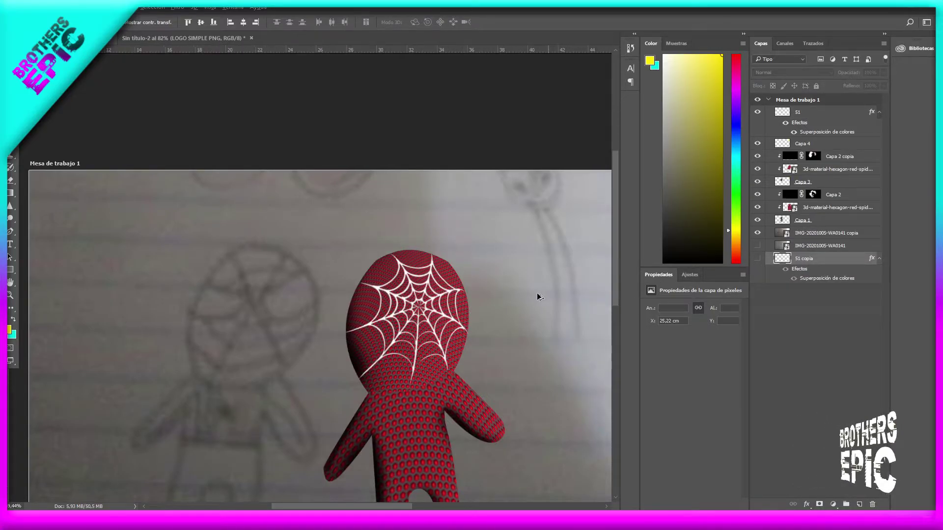
pyautogui.scroll(2, 497, 221)
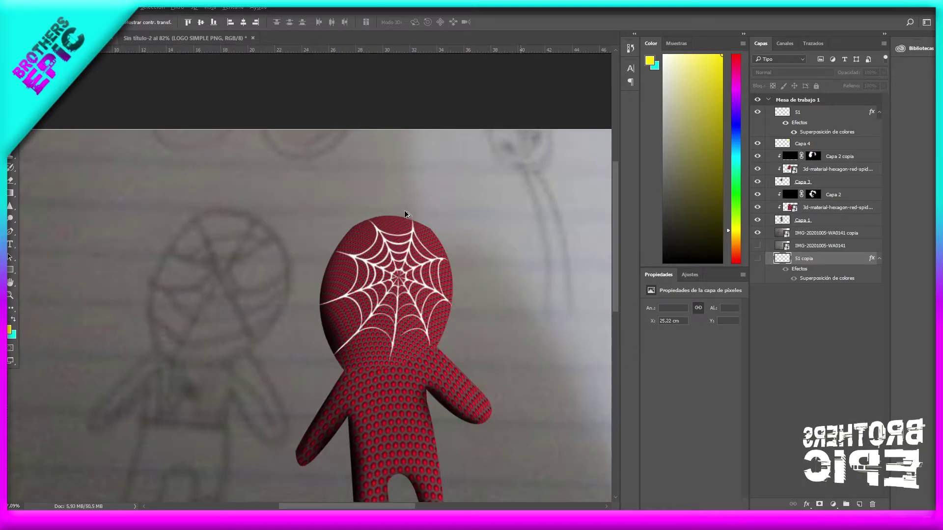
# Confirm the Color Overlay layer style on web layer 51.
pyautogui.scroll(2, 442, 235)
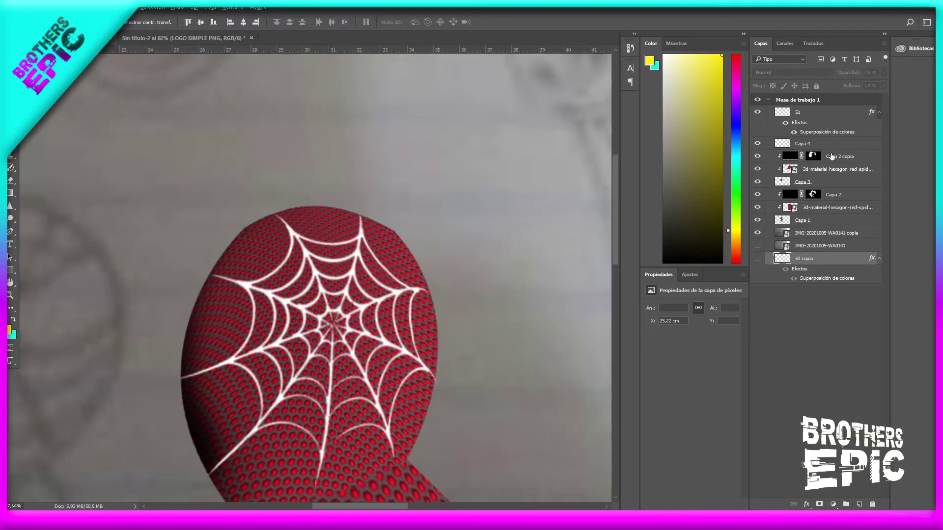
pyautogui.click(836, 116)
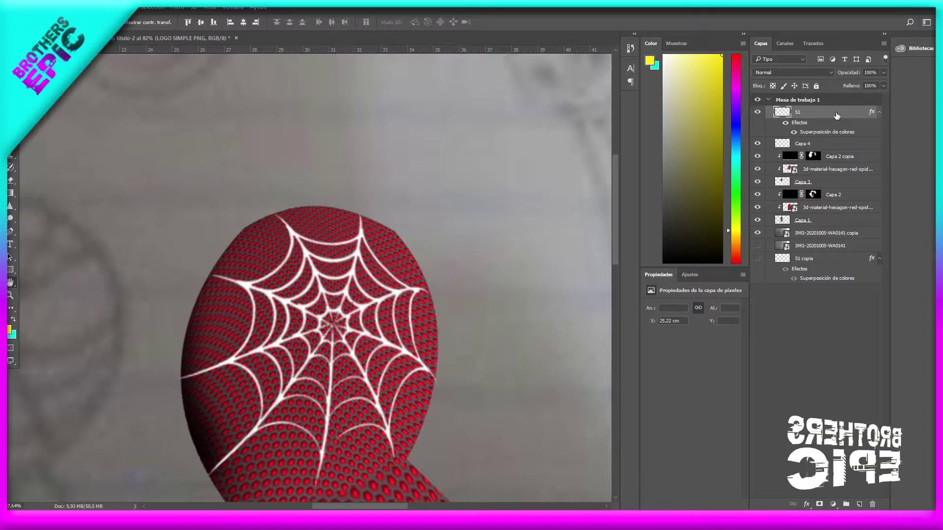
pyautogui.doubleClick(837, 115)
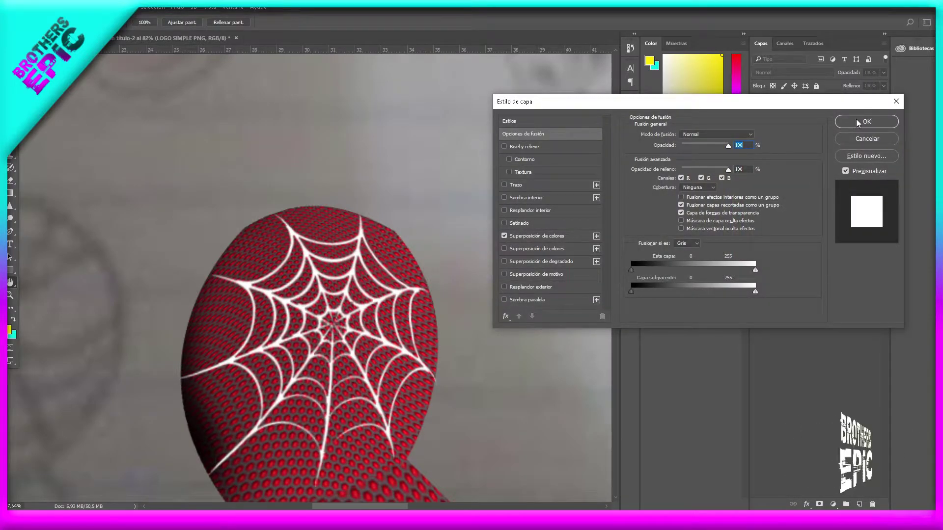
pyautogui.click(867, 121)
# Scroll back and forth through the view around the head's web layer.
pyautogui.scroll(-2, 467, 242)
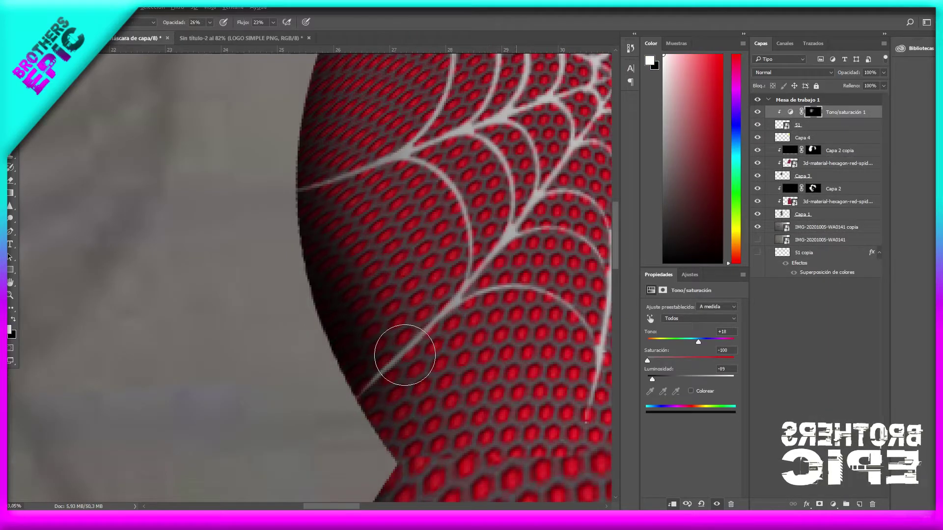
pyautogui.scroll(-3, 405, 356)
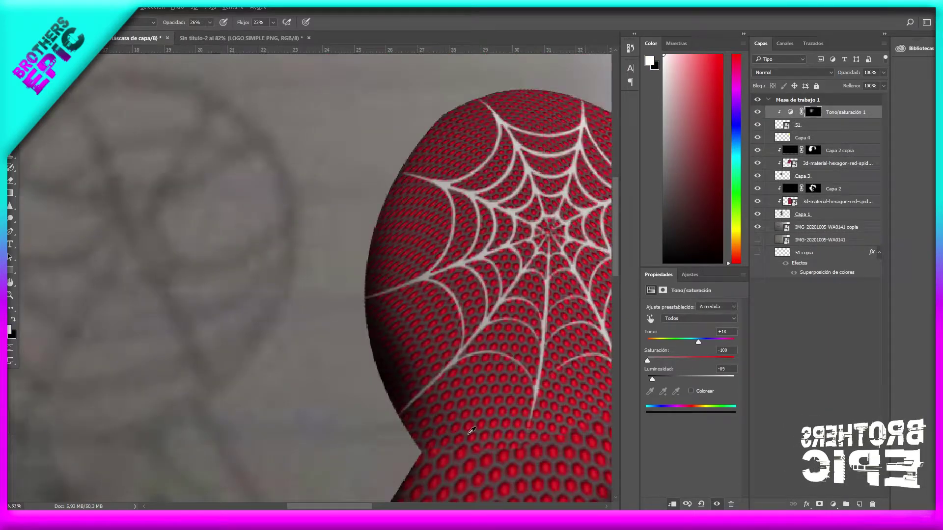
pyautogui.scroll(3, 365, 259)
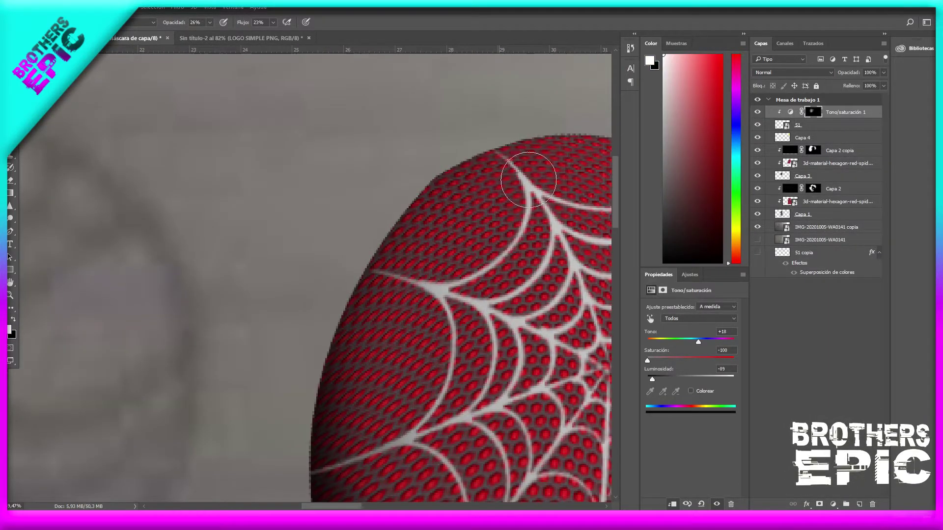
pyautogui.scroll(-2, 311, 220)
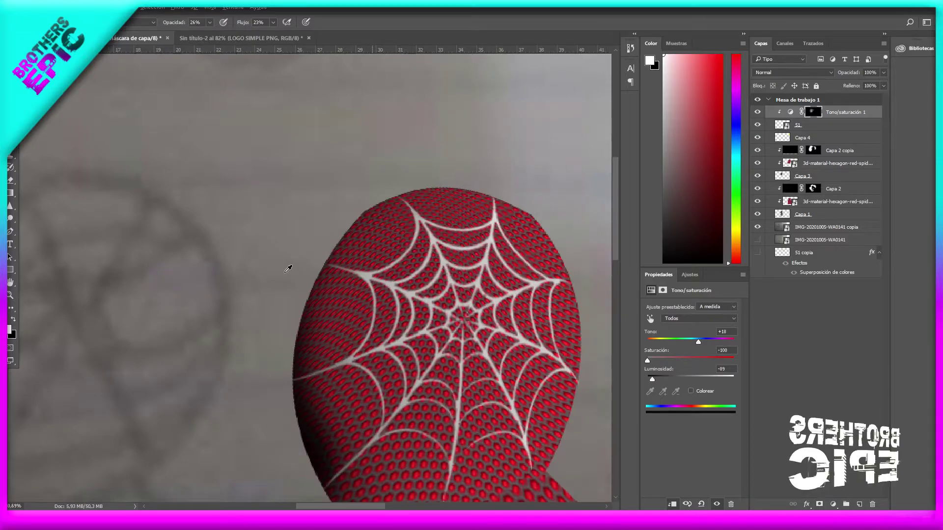
pyautogui.scroll(-3, 290, 267)
pyautogui.scroll(3, 327, 311)
pyautogui.scroll(-1, 328, 310)
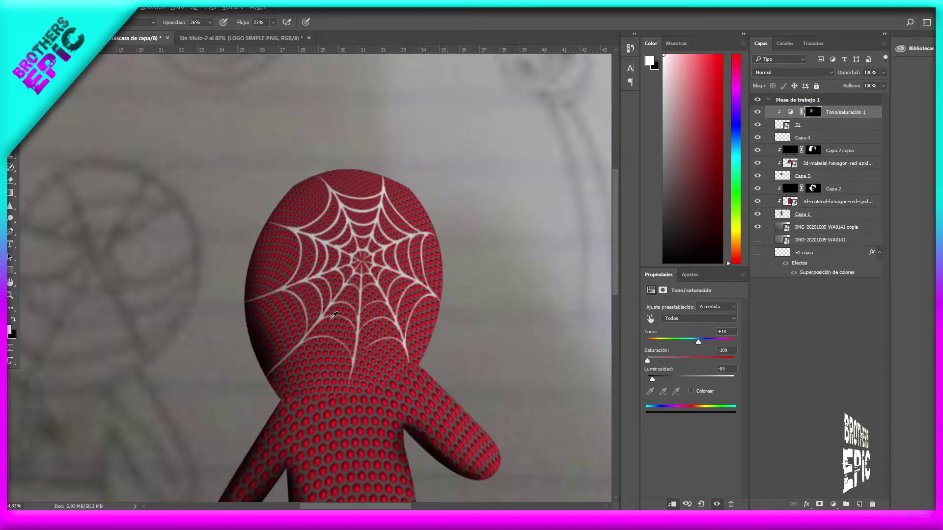
pyautogui.scroll(-1, 327, 311)
pyautogui.scroll(-1, 328, 310)
pyautogui.scroll(4, 335, 259)
pyautogui.scroll(2, 336, 258)
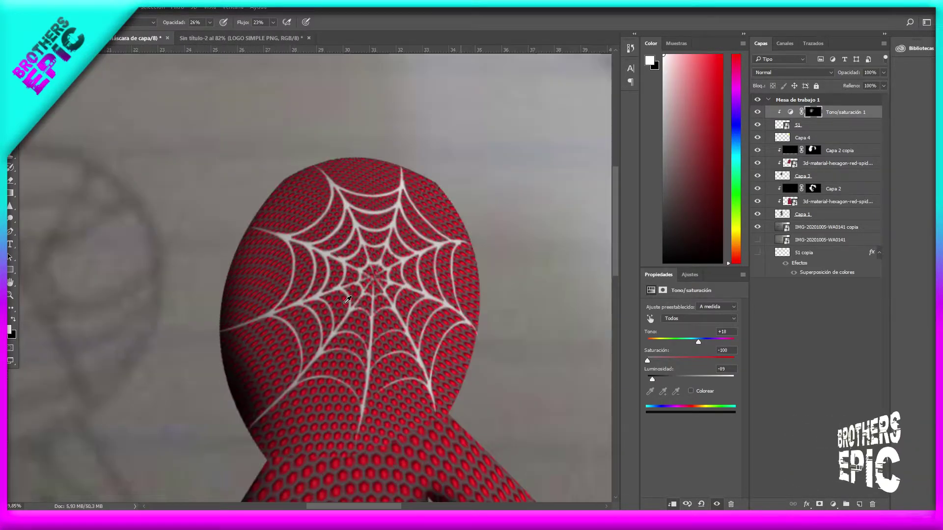
pyautogui.scroll(-3, 383, 279)
pyautogui.scroll(-3, 366, 271)
pyautogui.scroll(3, 410, 428)
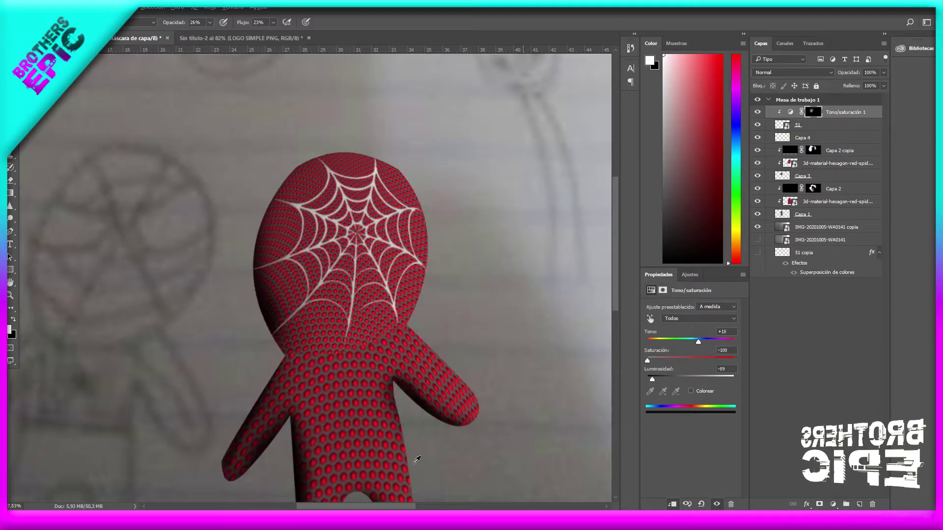
pyautogui.scroll(-2, 398, 297)
pyautogui.scroll(3, 414, 316)
pyautogui.scroll(-2, 463, 252)
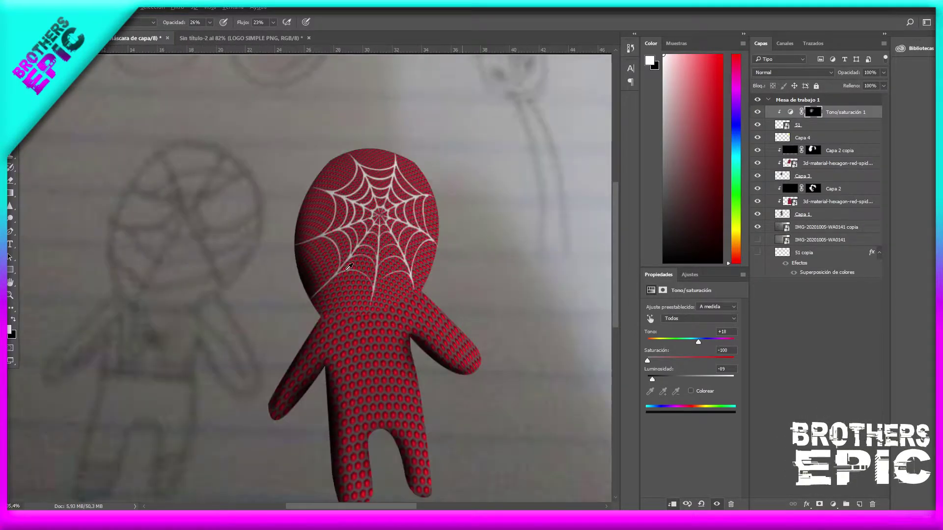
pyautogui.scroll(-2, 355, 255)
pyautogui.scroll(2, 409, 328)
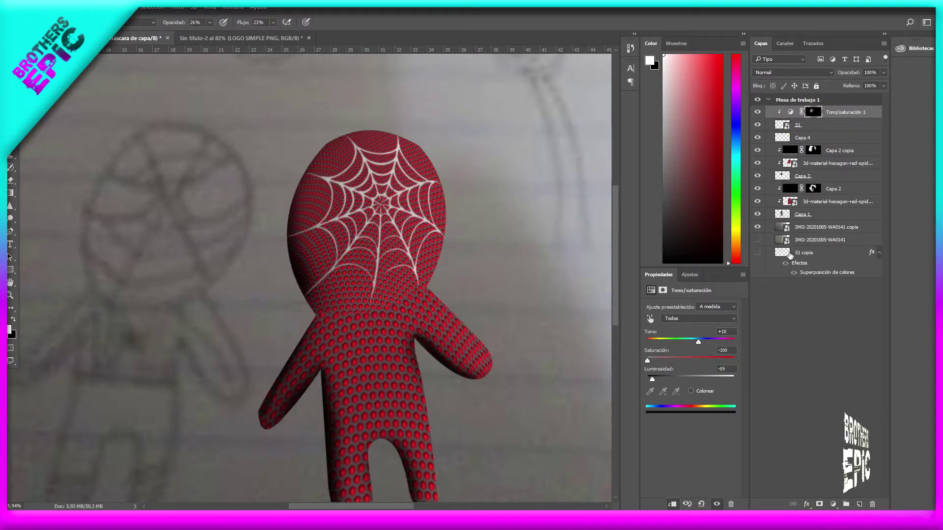
# Move the '51 copia' web layer below Capa 2 and onto the chest.
pyautogui.click(858, 127)
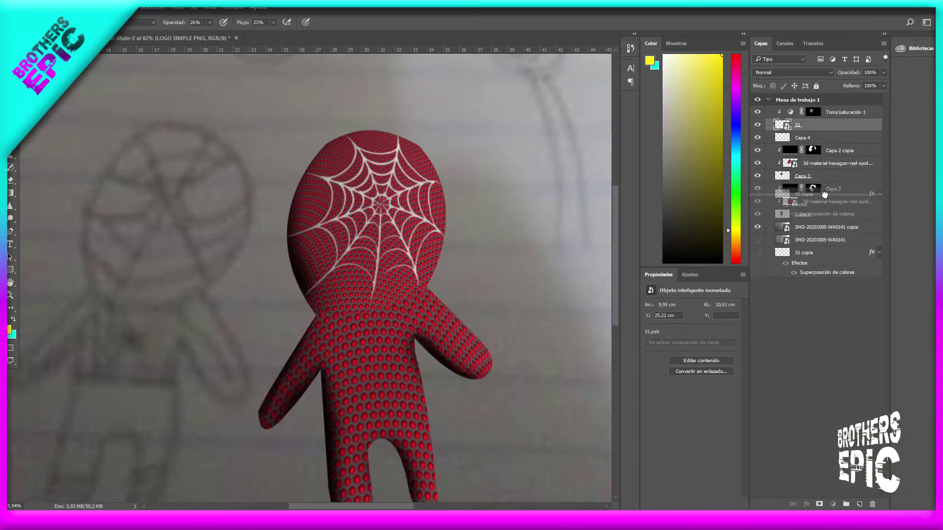
pyautogui.moveTo(825, 195); pyautogui.dragTo(825, 197)
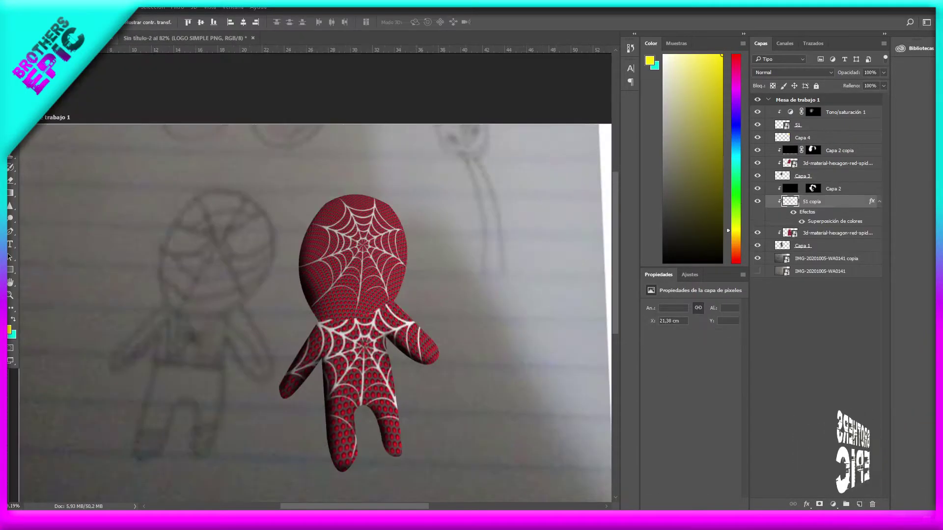
pyautogui.click(376, 352)
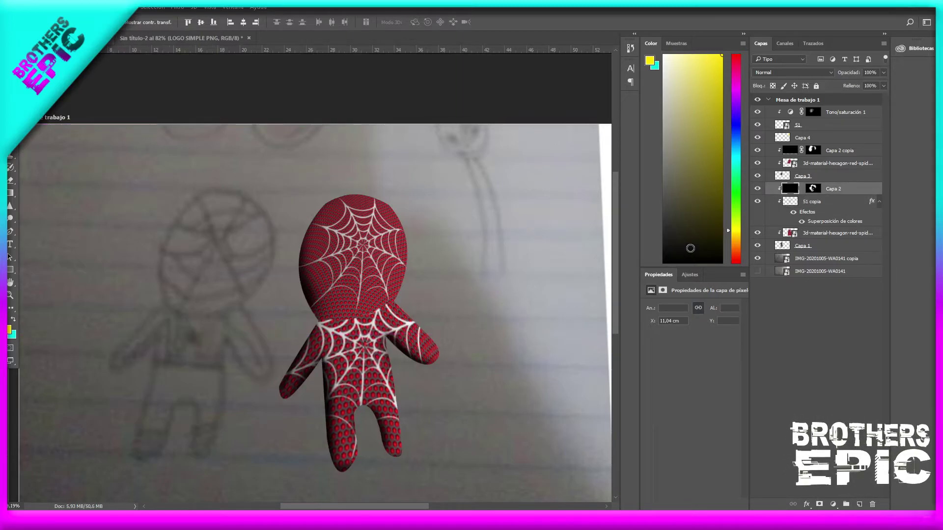
pyautogui.click(794, 205)
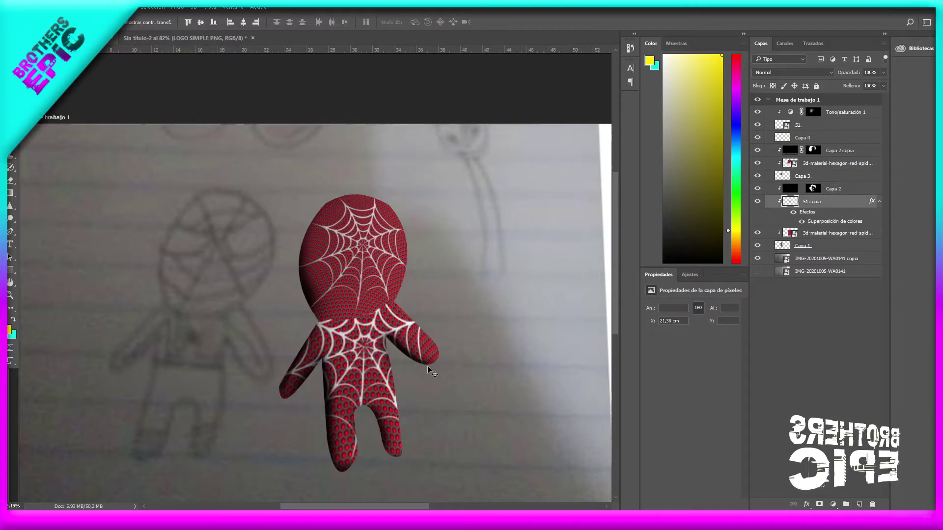
pyautogui.moveTo(427, 381)
pyautogui.mouseDown()
pyautogui.moveTo(381, 383)
pyautogui.moveTo(396, 380)
pyautogui.moveTo(399, 397)
pyautogui.mouseUp()
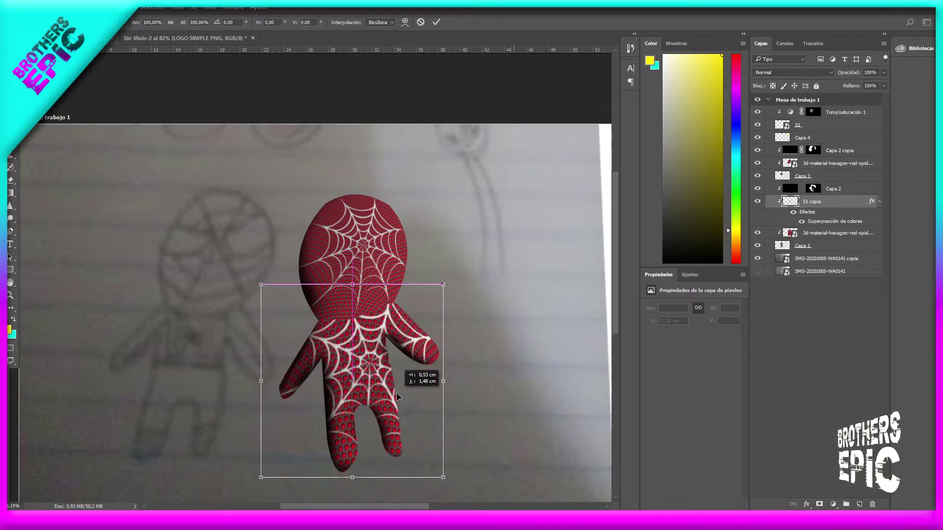
# Warp the web copy to wrap over the chest, arms and legs.
pyautogui.rightClick(433, 364)
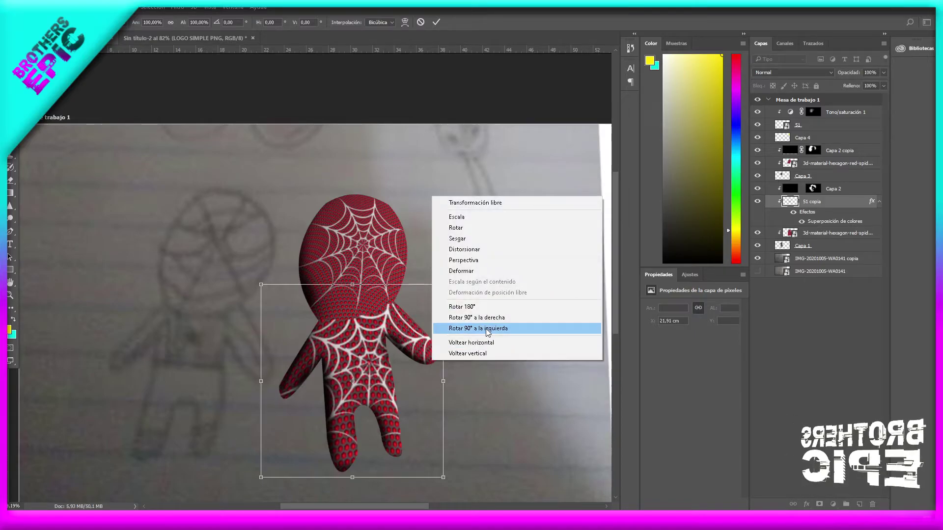
pyautogui.click(474, 271)
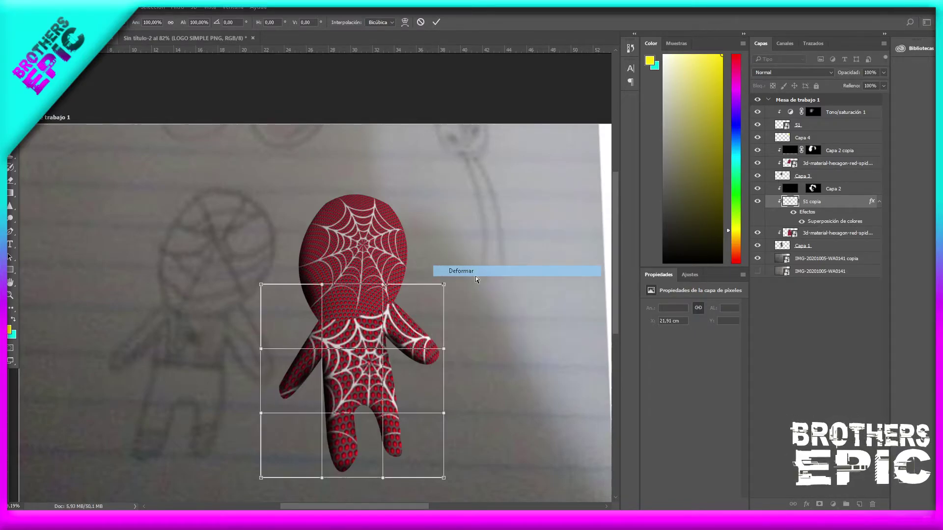
pyautogui.moveTo(382, 370); pyautogui.dragTo(379, 357)
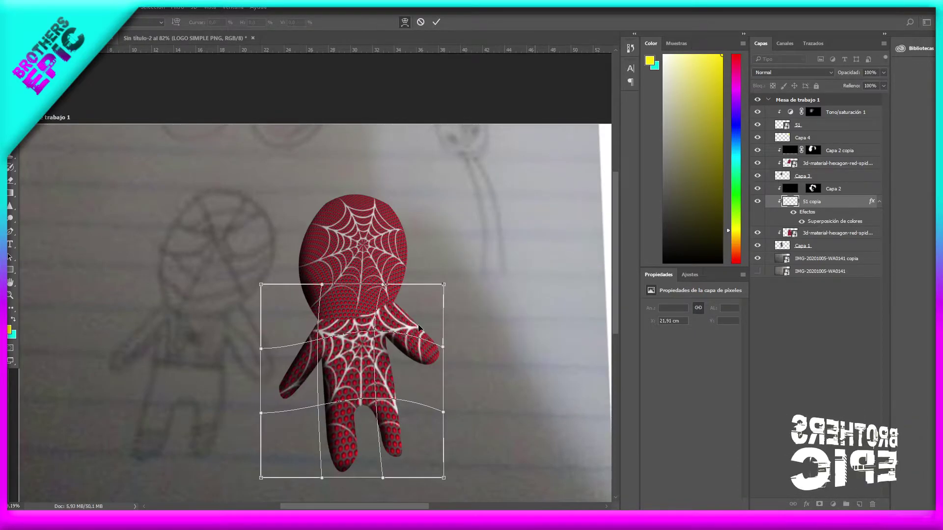
pyautogui.moveTo(432, 311); pyautogui.dragTo(428, 321)
pyautogui.moveTo(308, 376)
pyautogui.mouseDown()
pyautogui.moveTo(320, 385)
pyautogui.moveTo(373, 368)
pyautogui.mouseUp()
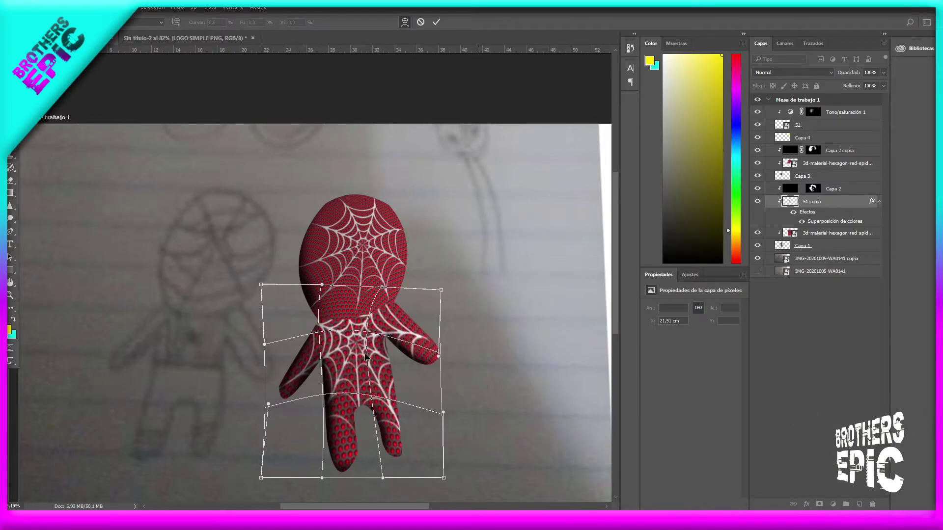
pyautogui.moveTo(428, 442); pyautogui.dragTo(415, 438)
pyautogui.moveTo(313, 461)
pyautogui.mouseDown()
pyautogui.moveTo(363, 450)
pyautogui.moveTo(358, 388)
pyautogui.mouseUp()
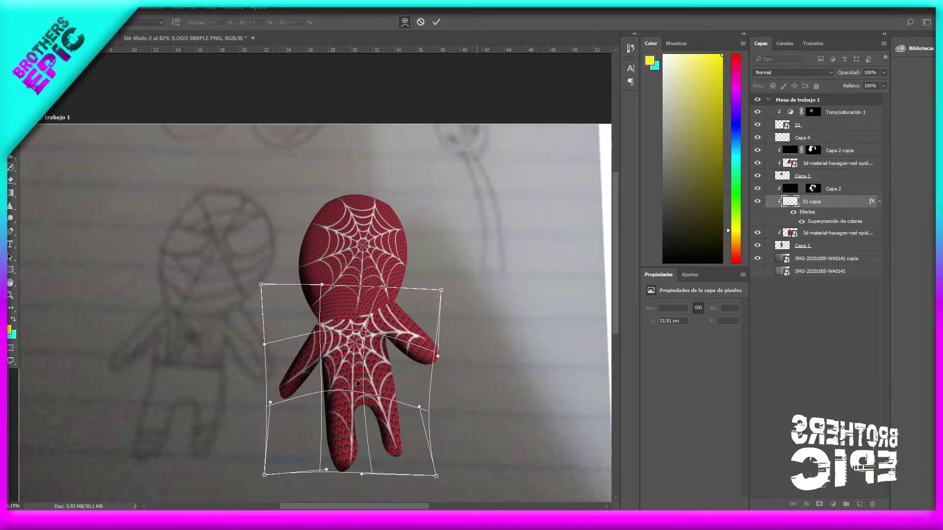
pyautogui.moveTo(367, 424); pyautogui.dragTo(309, 448)
pyautogui.moveTo(396, 438); pyautogui.dragTo(408, 402)
pyautogui.moveTo(430, 326)
pyautogui.mouseDown()
pyautogui.moveTo(428, 334)
pyautogui.moveTo(430, 326)
pyautogui.mouseUp()
pyautogui.press('Return')
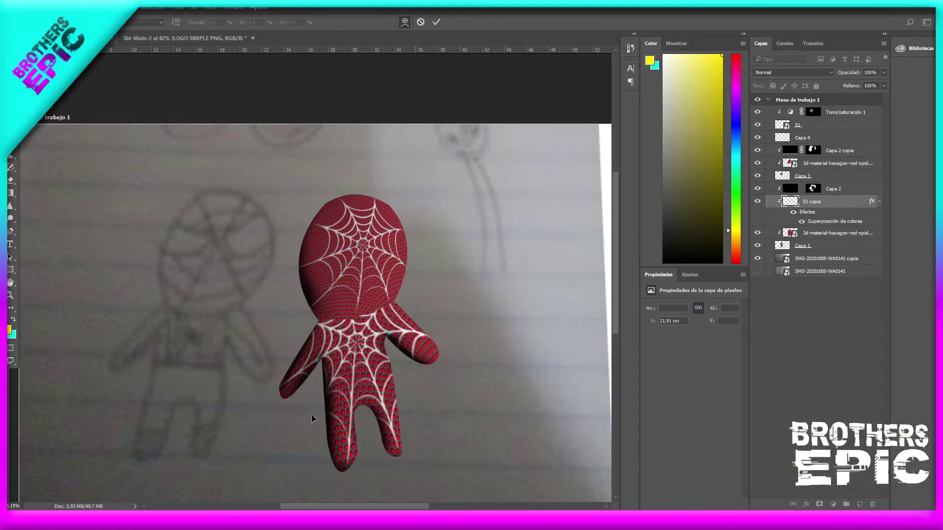
pyautogui.scroll(-2, 311, 410)
# Try a Brightness/Contrast layer at contrast -5, delete it, then open 51 copia's layer style.
pyautogui.scroll(4, 328, 317)
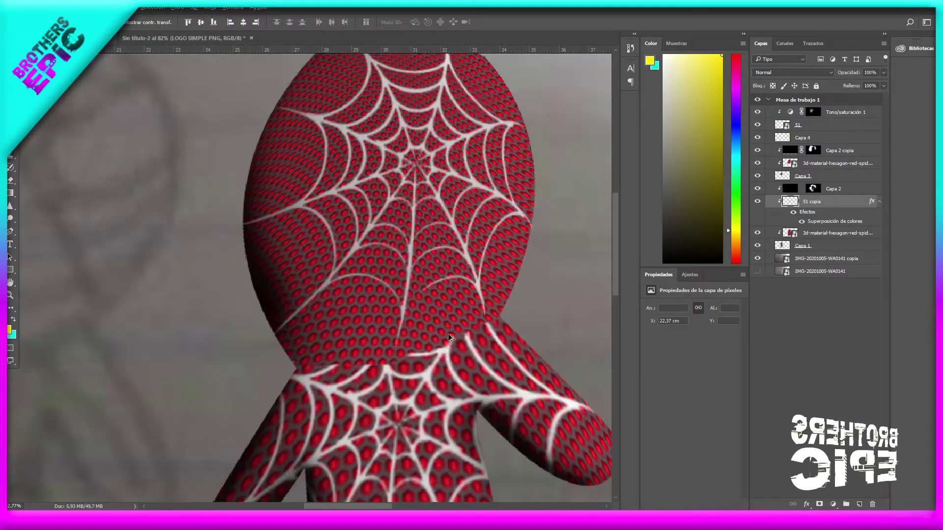
pyautogui.scroll(-2, 448, 334)
pyautogui.scroll(-1, 474, 317)
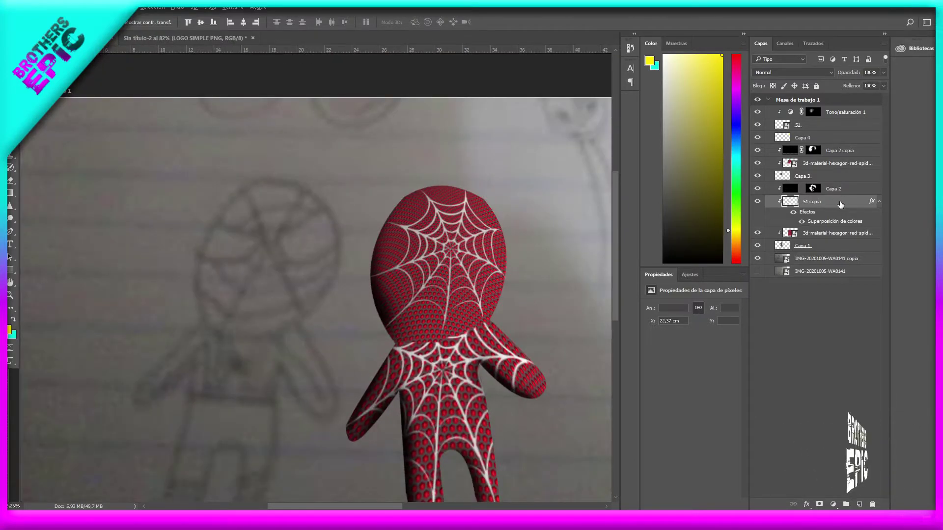
pyautogui.click(833, 502)
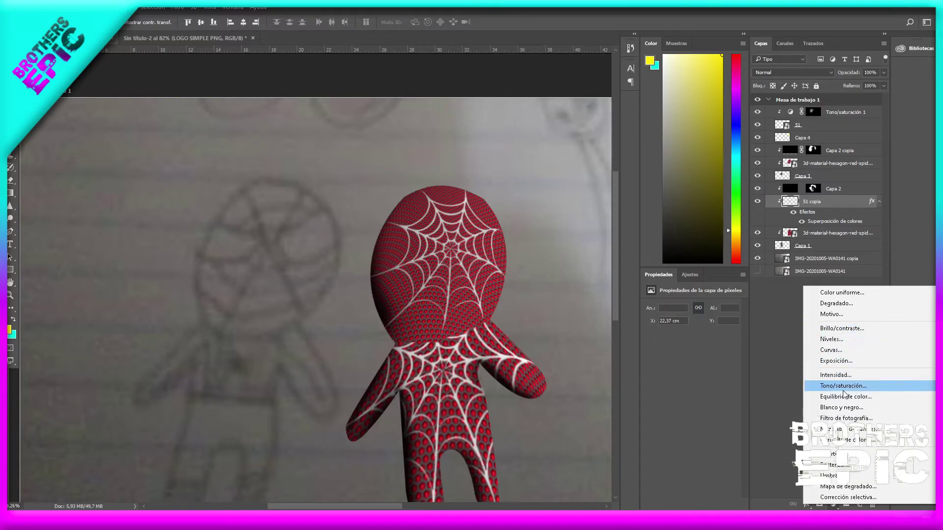
pyautogui.click(841, 328)
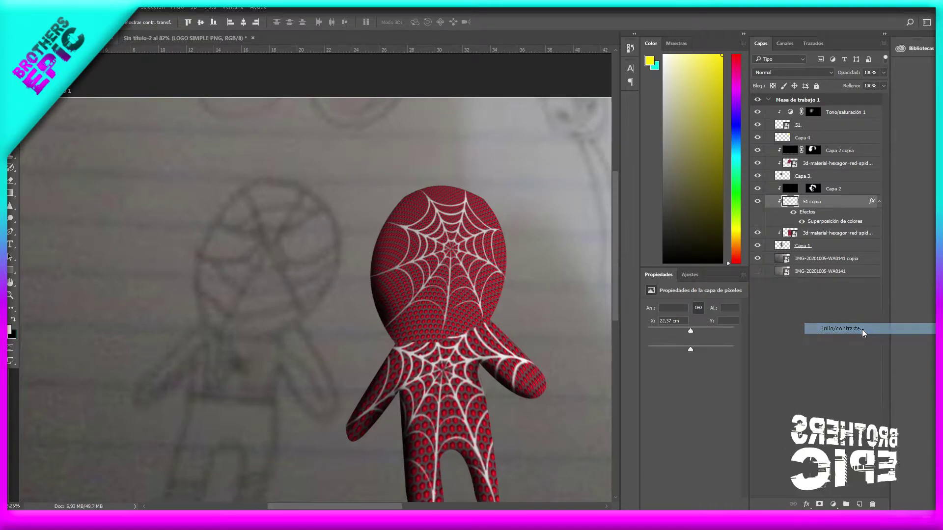
pyautogui.moveTo(691, 349)
pyautogui.mouseDown()
pyautogui.moveTo(662, 333)
pyautogui.moveTo(714, 331)
pyautogui.moveTo(678, 339)
pyautogui.moveTo(695, 339)
pyautogui.mouseUp()
pyautogui.press('Delete')
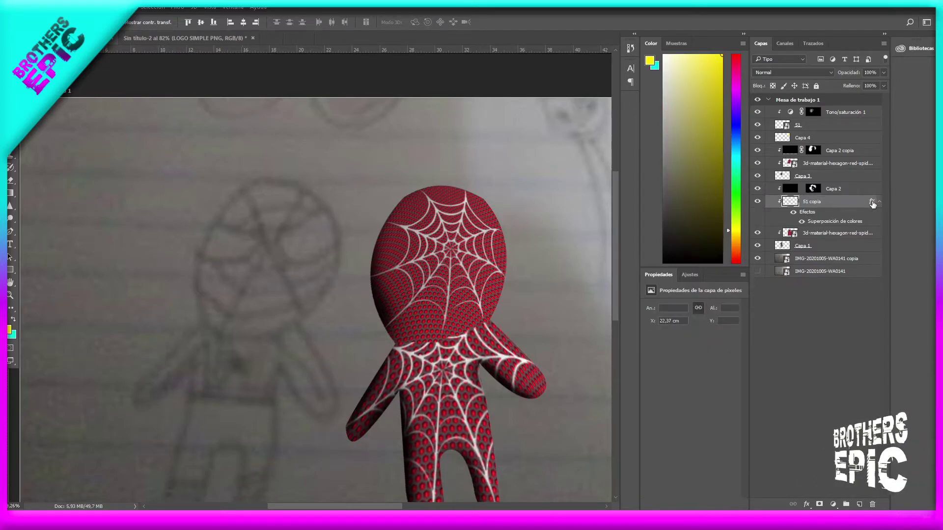
pyautogui.doubleClick(836, 203)
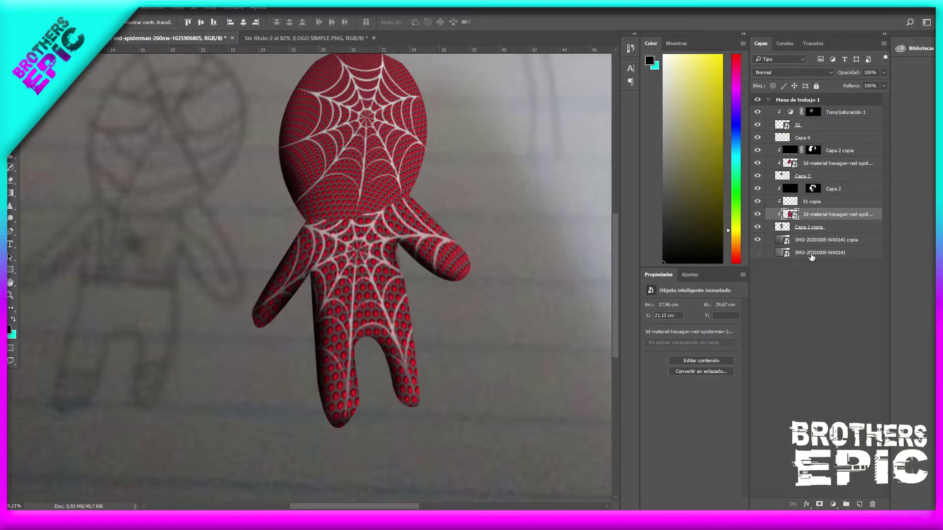
# Duplicate and clip the suit texture, add Hue/Saturation with a 119 hue shift, and invert its mask.
pyautogui.hotkey('ctrl', 'j')
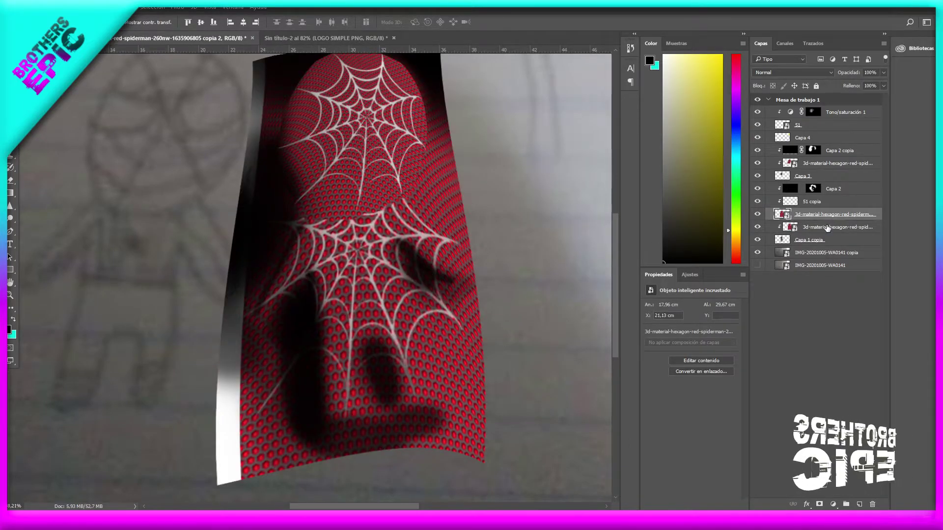
pyautogui.keyDown('alt'); pyautogui.click(830, 219); pyautogui.keyUp('alt')
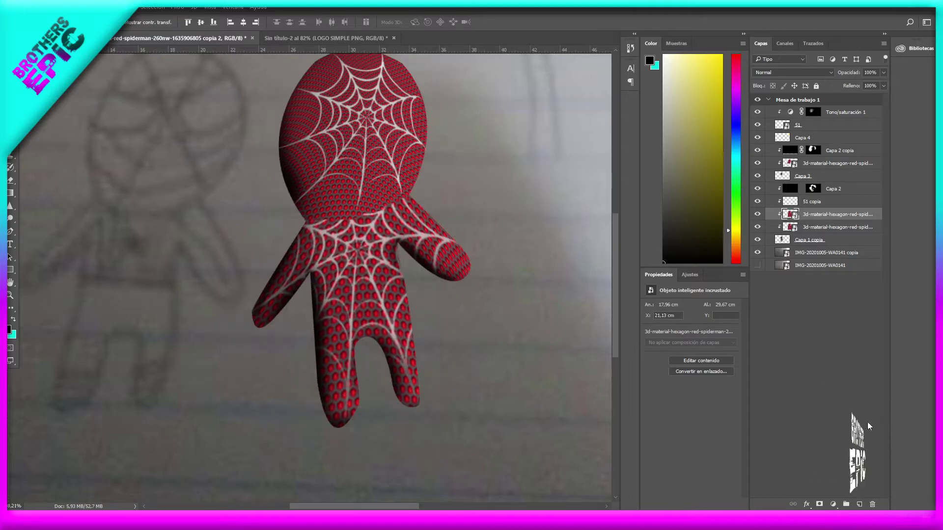
pyautogui.click(832, 505)
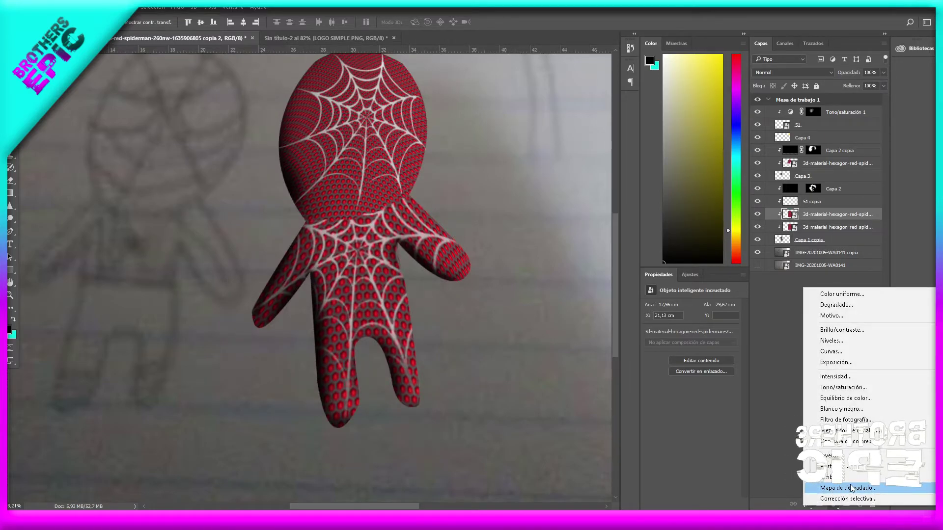
pyautogui.click(862, 388)
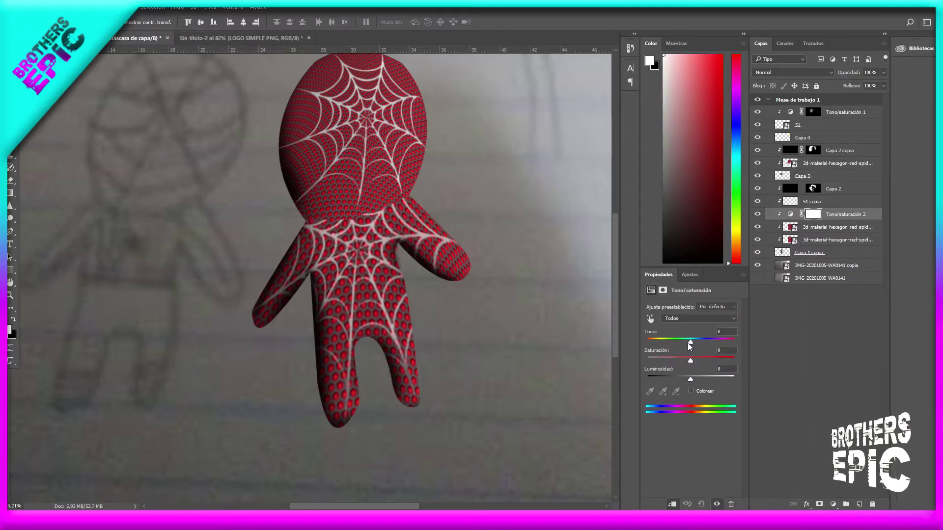
pyautogui.moveTo(691, 342); pyautogui.dragTo(671, 341)
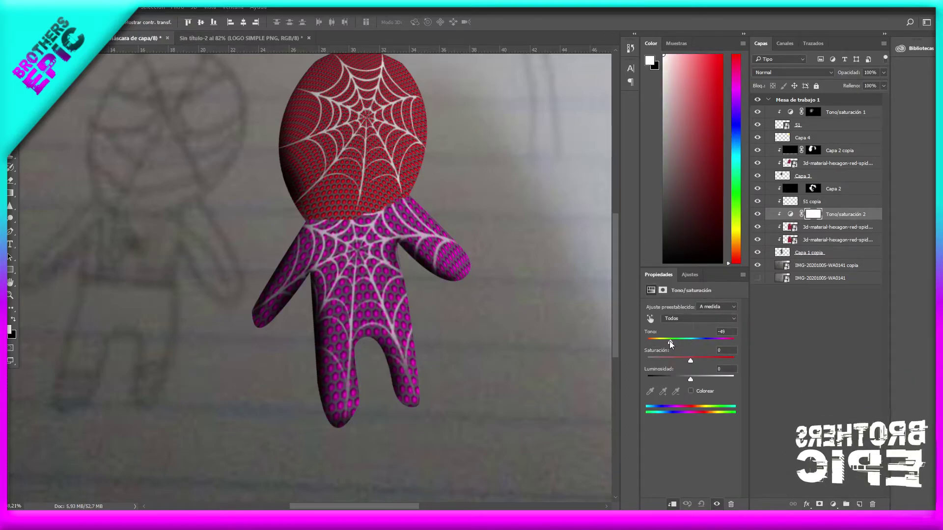
pyautogui.moveTo(671, 341)
pyautogui.mouseDown()
pyautogui.moveTo(729, 357)
pyautogui.moveTo(658, 354)
pyautogui.mouseUp()
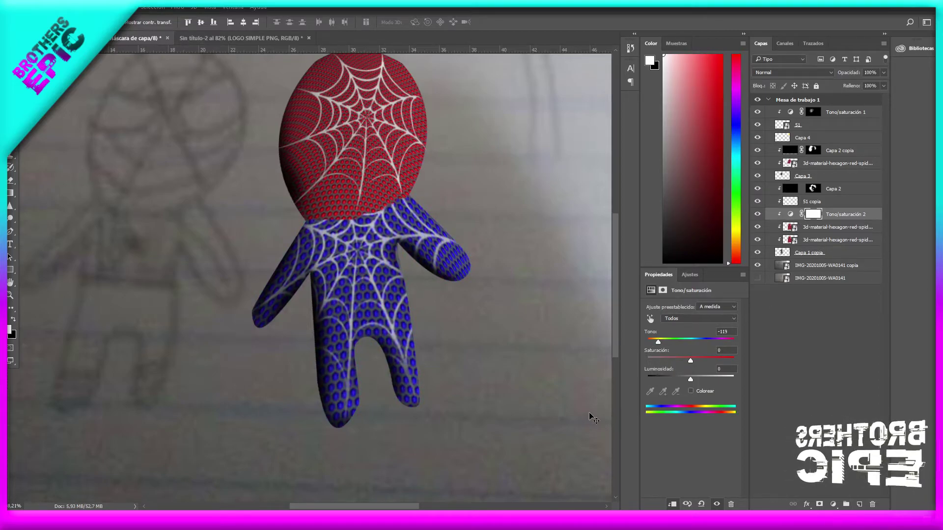
pyautogui.hotkey('ctrl', 'i')
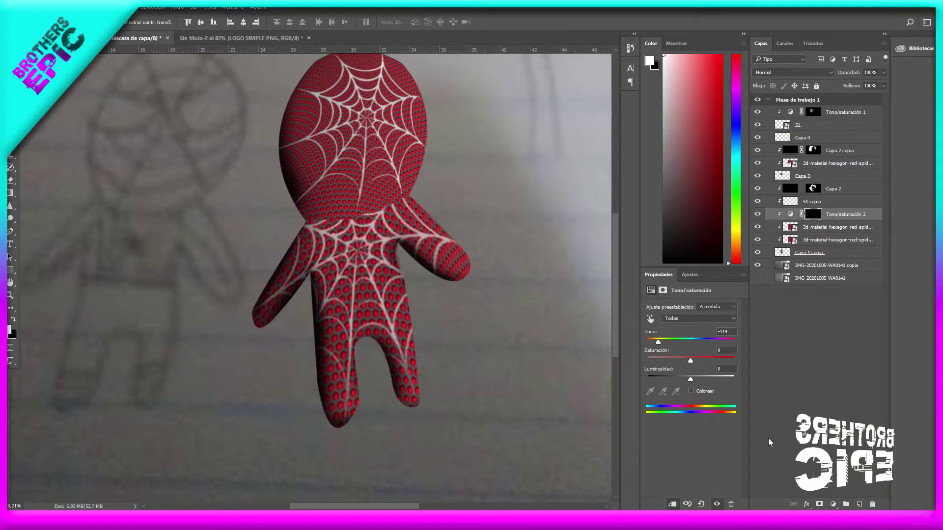
pyautogui.press('b')
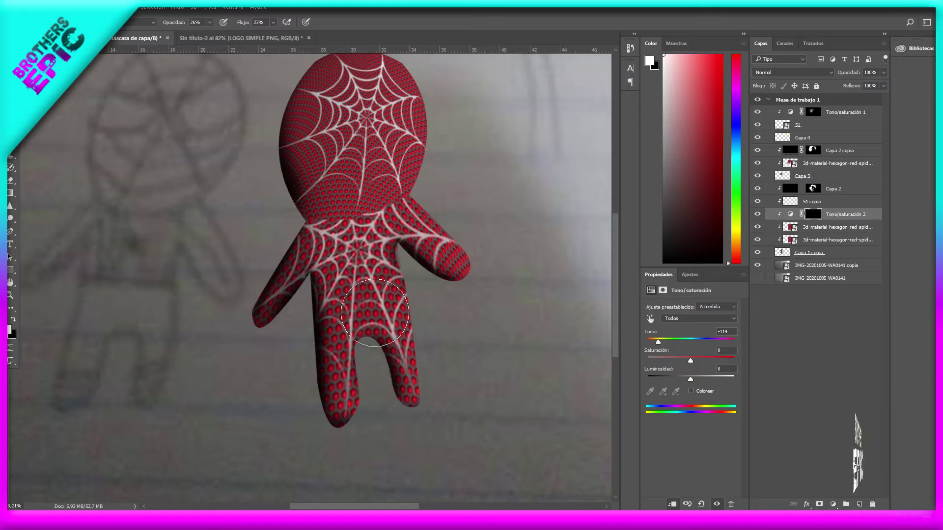
# Shrink the brush and set its flow and opacity to 100%.
pyautogui.scroll(2, 348, 323)
pyautogui.moveTo(329, 358); pyautogui.dragTo(336, 365)
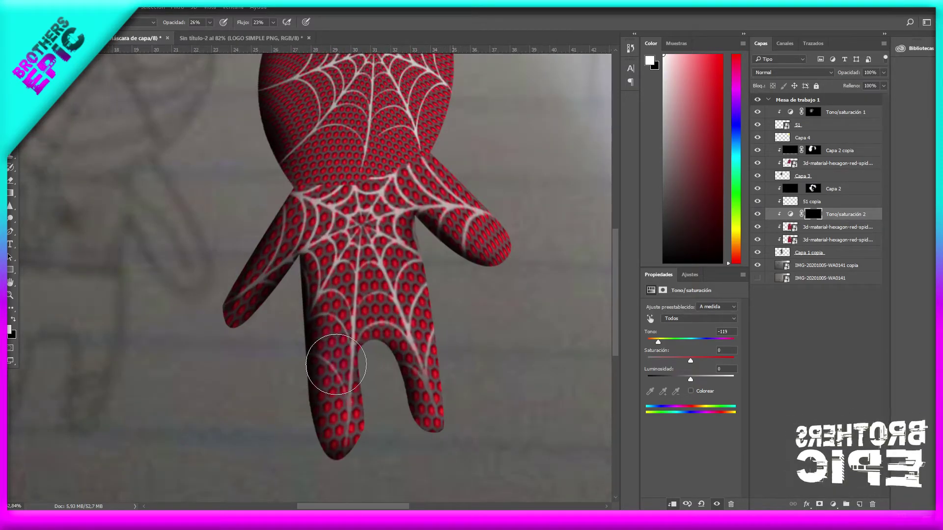
pyautogui.moveTo(273, 33); pyautogui.dragTo(307, 37)
pyautogui.click(210, 22)
pyautogui.moveTo(210, 34); pyautogui.dragTo(246, 34)
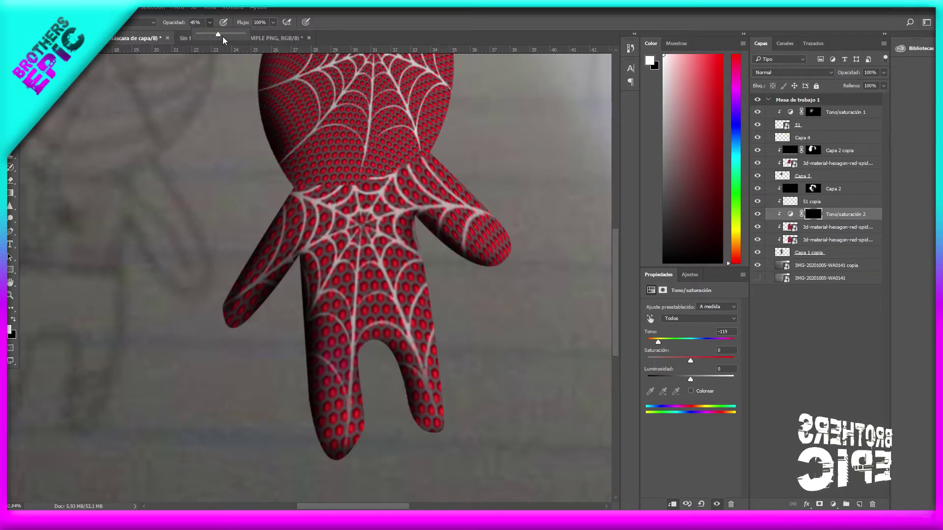
# Paint the legs blue on the Tono/saturación 2 mask with a hard brush, then swap to black.
pyautogui.moveTo(345, 376); pyautogui.dragTo(315, 380)
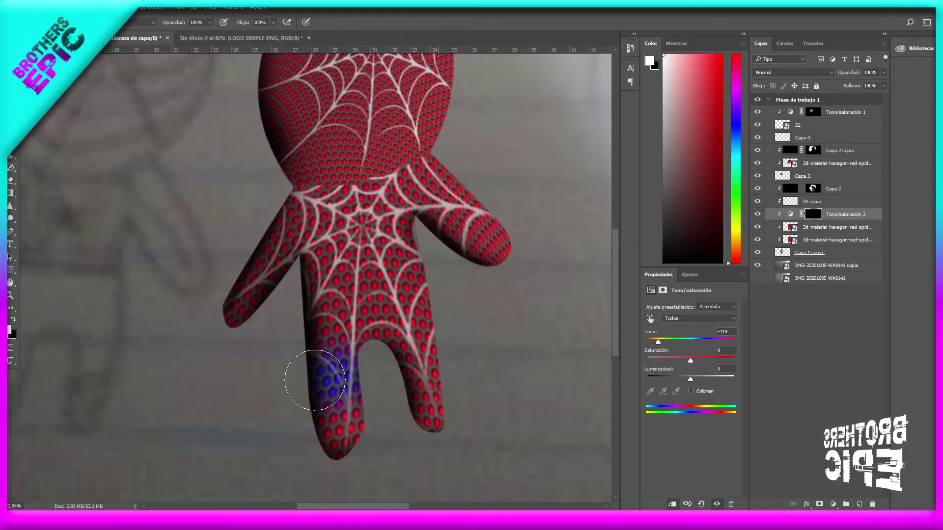
pyautogui.rightClick(338, 363)
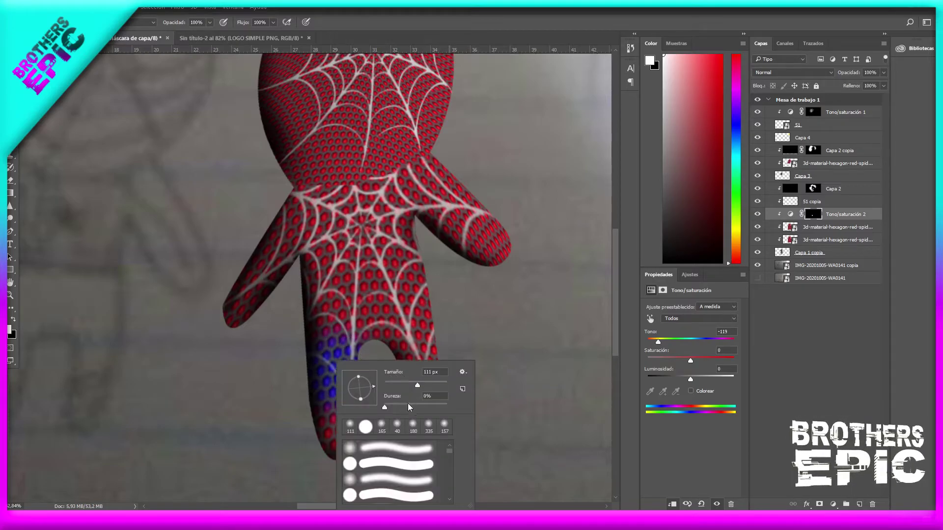
pyautogui.click(287, 384)
pyautogui.moveTo(284, 362); pyautogui.dragTo(320, 362)
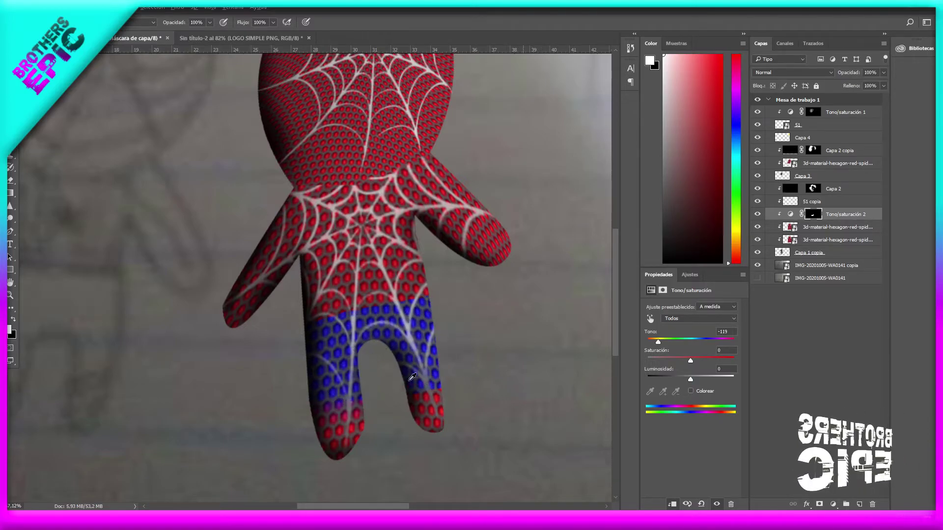
pyautogui.scroll(3, 411, 376)
pyautogui.scroll(3, 499, 416)
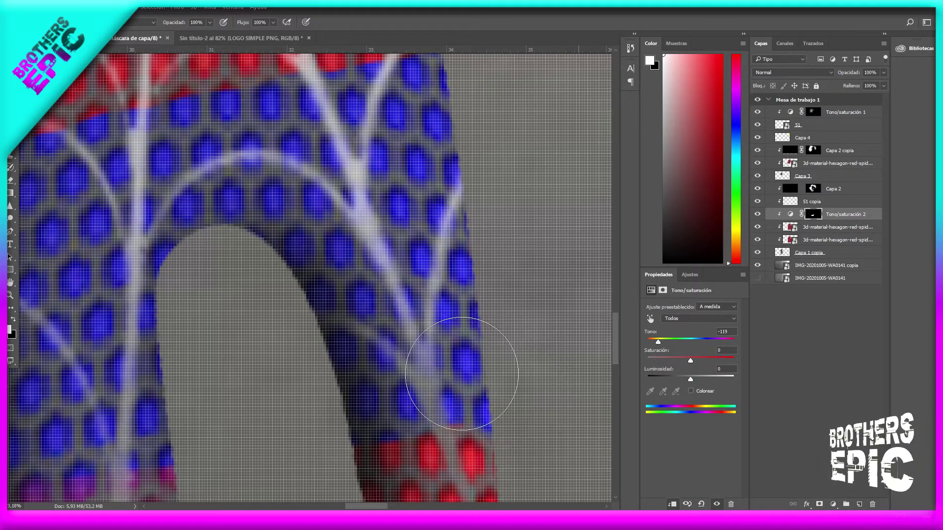
pyautogui.scroll(1, 359, 401)
pyautogui.scroll(-3, 329, 437)
pyautogui.scroll(2, 421, 385)
pyautogui.scroll(2, 210, 418)
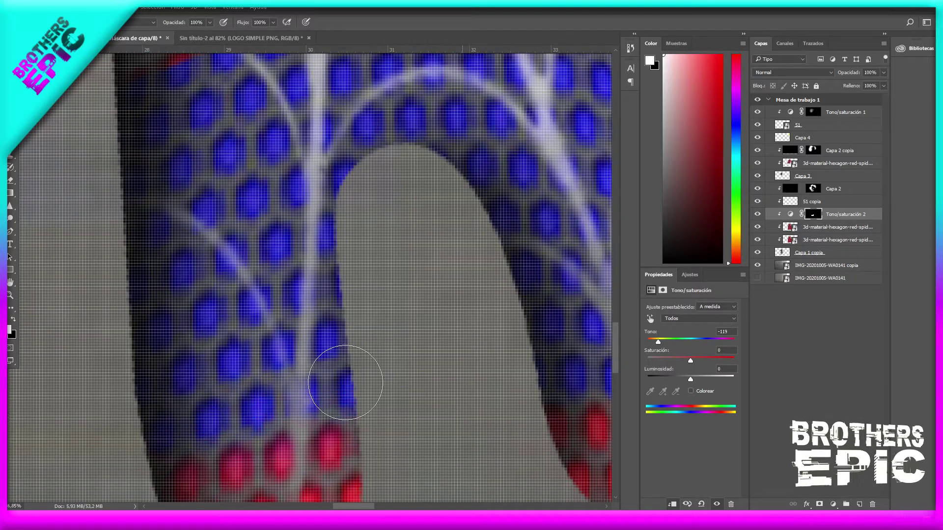
pyautogui.scroll(-1, 341, 470)
pyautogui.scroll(-2, 400, 439)
pyautogui.scroll(2, 323, 346)
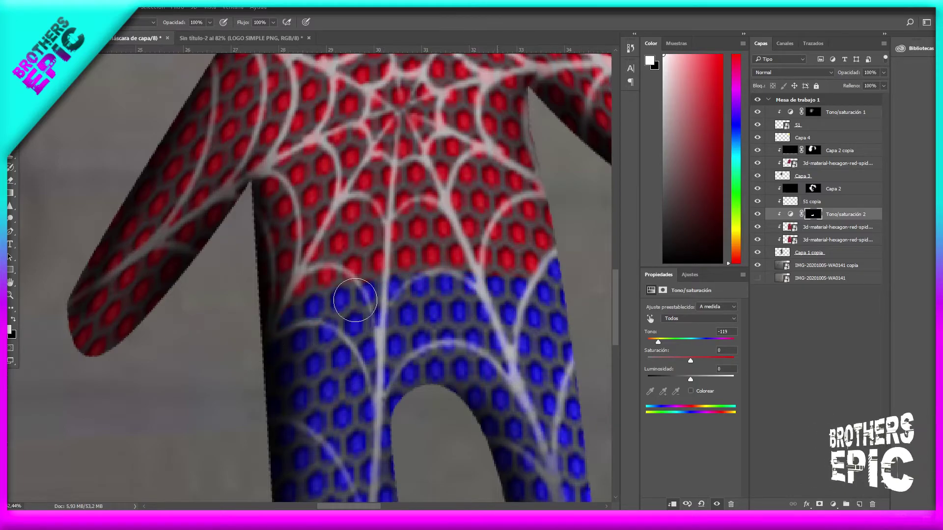
pyautogui.press('x')
pyautogui.scroll(-3, 487, 410)
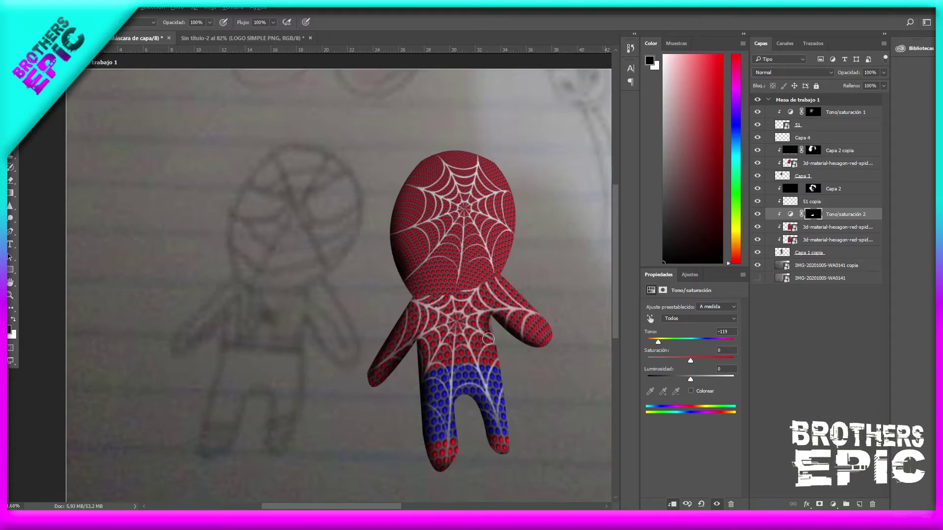
pyautogui.scroll(-2, 470, 235)
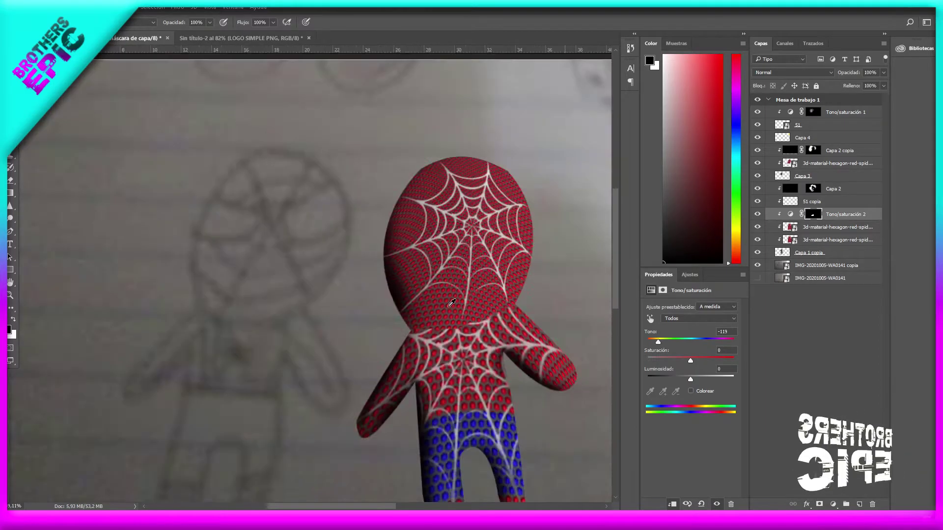
pyautogui.scroll(-1, 466, 255)
pyautogui.scroll(-1, 462, 295)
pyautogui.scroll(-1, 459, 317)
pyautogui.scroll(3, 459, 317)
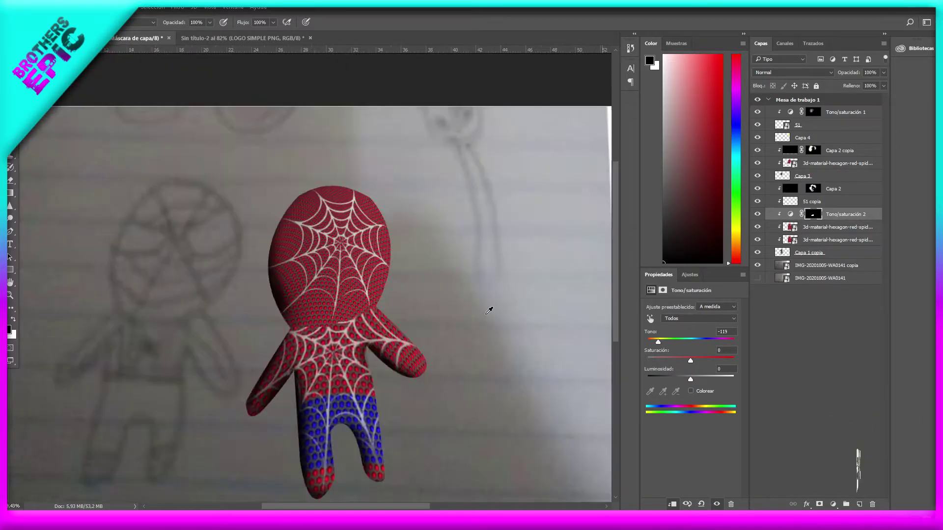
pyautogui.scroll(-2, 432, 314)
pyautogui.scroll(2, 427, 308)
pyautogui.scroll(1, 425, 320)
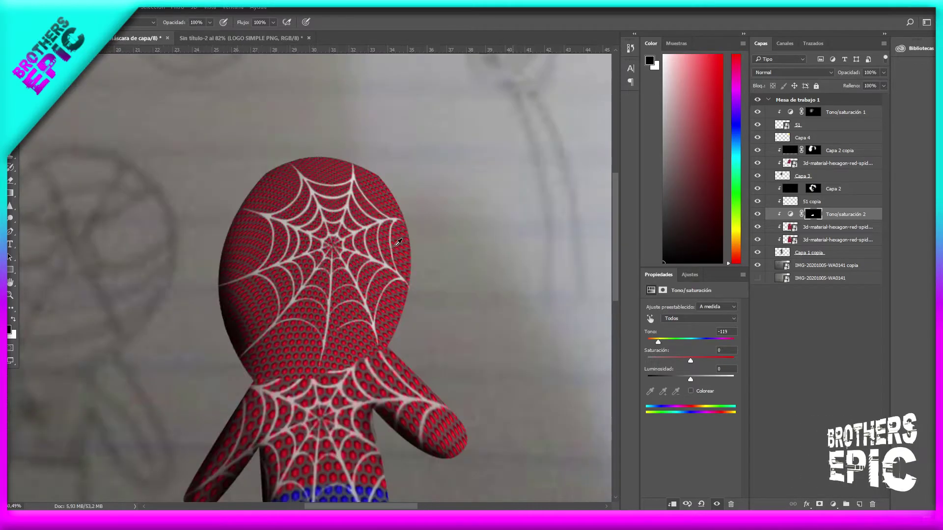
pyautogui.scroll(-1, 421, 329)
pyautogui.scroll(-2, 425, 330)
pyautogui.scroll(2, 427, 331)
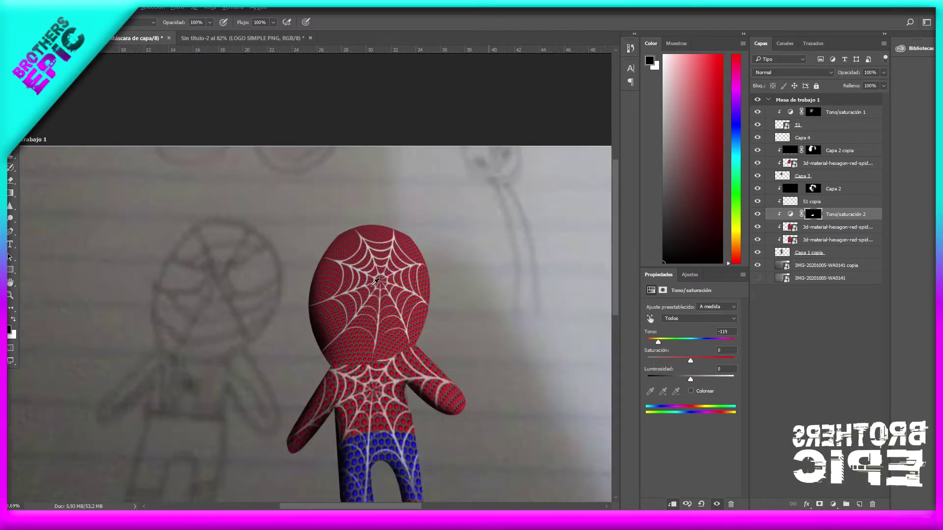
pyautogui.scroll(-1, 426, 331)
pyautogui.scroll(2, 388, 340)
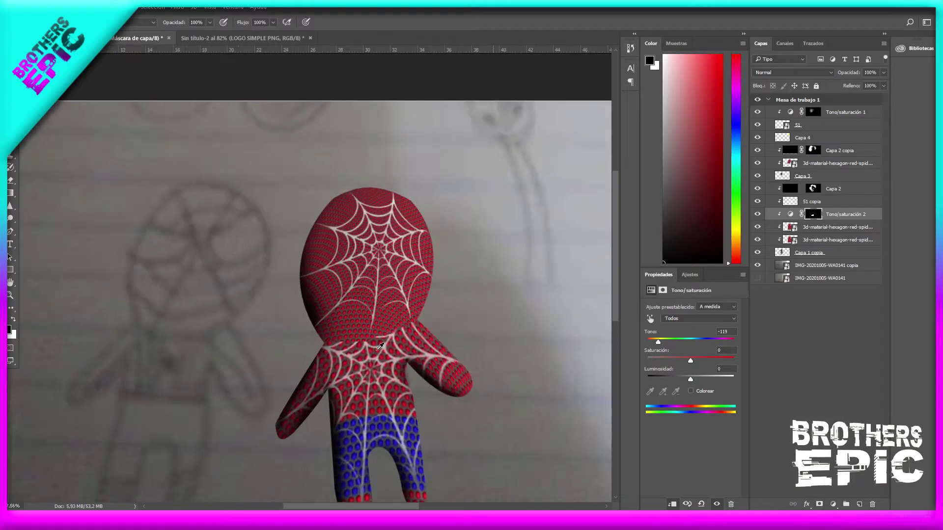
pyautogui.scroll(1, 427, 334)
pyautogui.scroll(1, 466, 326)
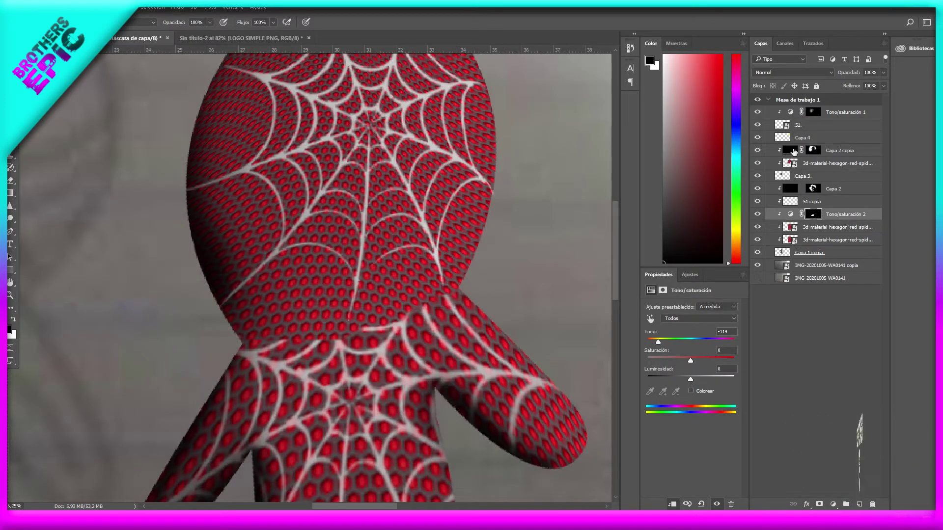
pyautogui.click(788, 166)
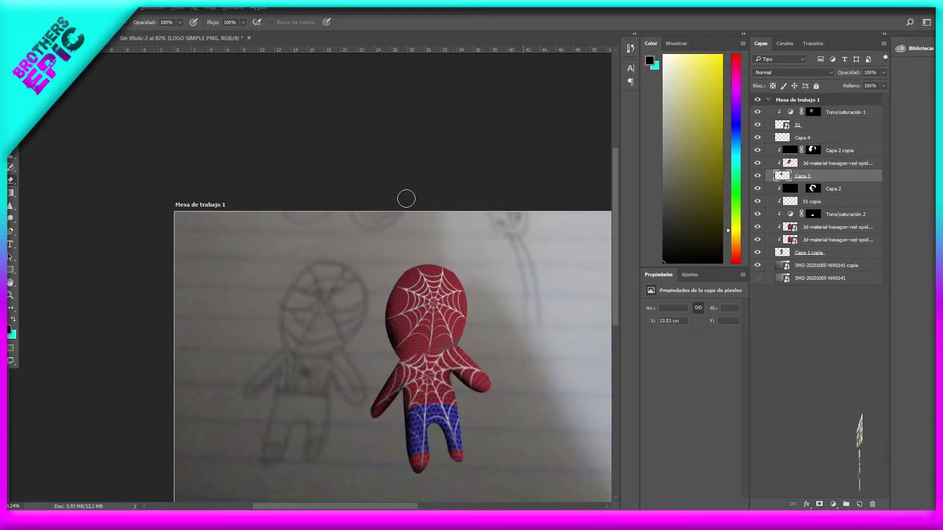
pyautogui.scroll(3, 459, 309)
pyautogui.scroll(-2, 452, 351)
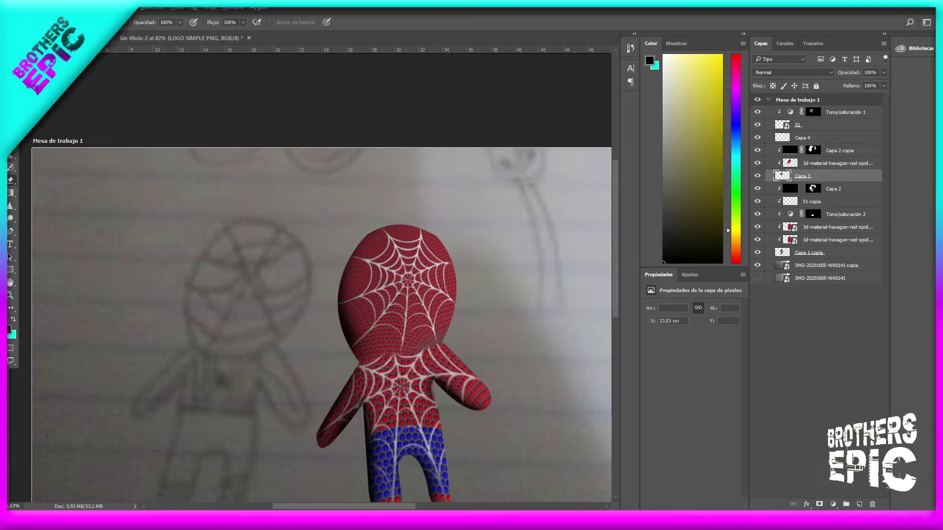
pyautogui.press('v')
pyautogui.scroll(-1, 393, 271)
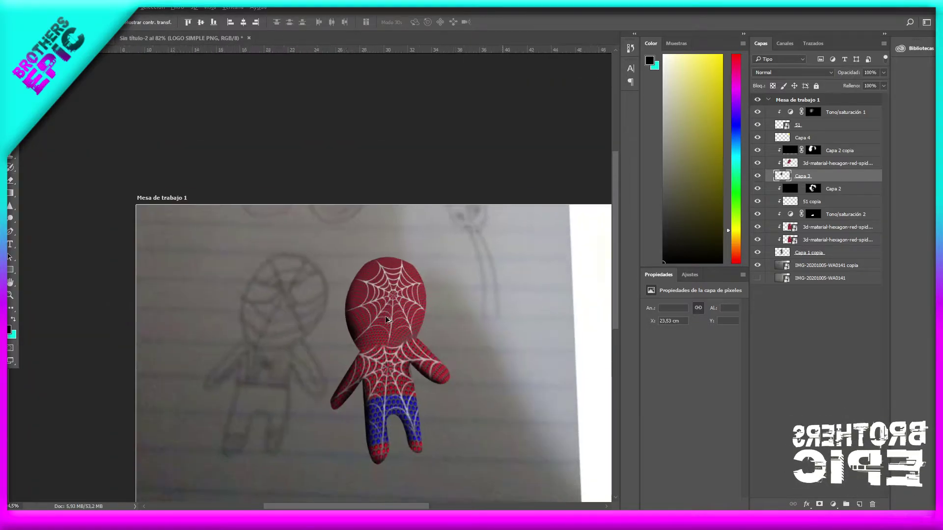
pyautogui.scroll(3, 393, 270)
pyautogui.scroll(-2, 393, 271)
pyautogui.scroll(-1, 319, 245)
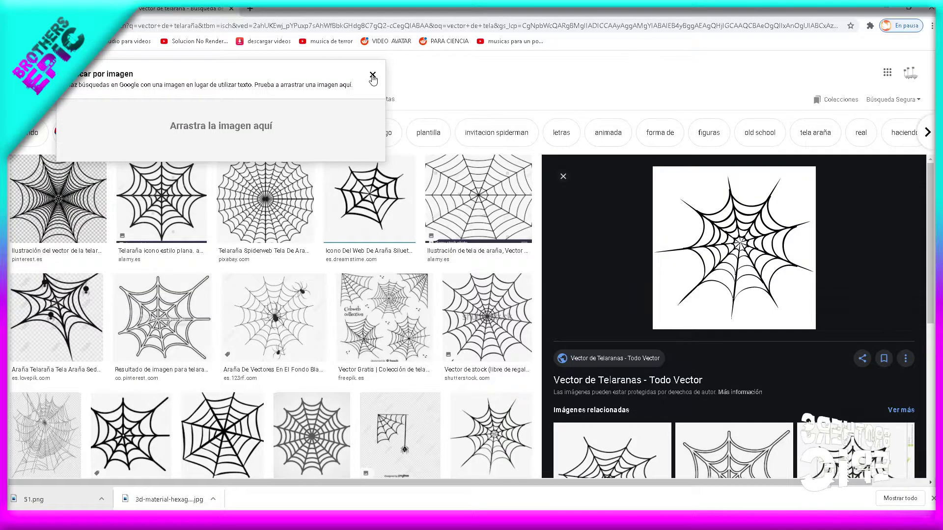
# Close the Search by image box and save the Spider-Man preview image to disk.
pyautogui.click(372, 76)
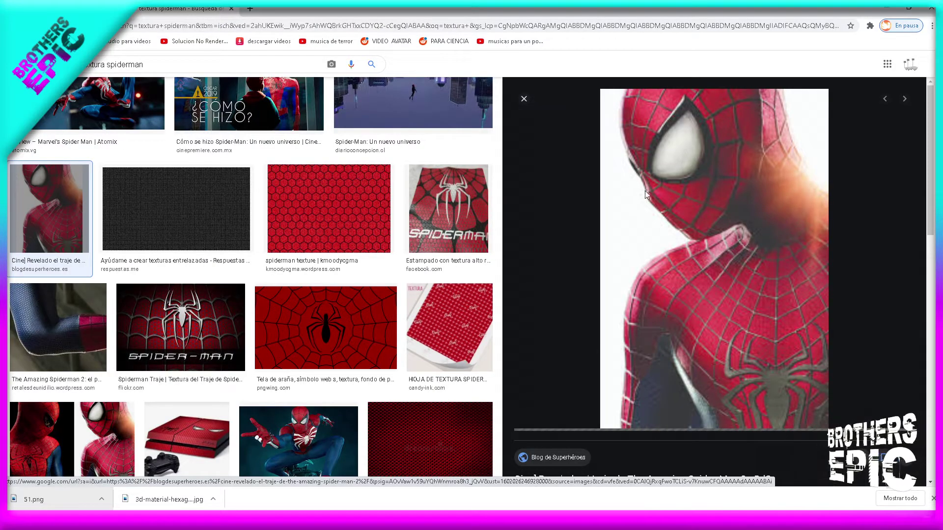
pyautogui.rightClick(696, 183)
pyautogui.click(752, 259)
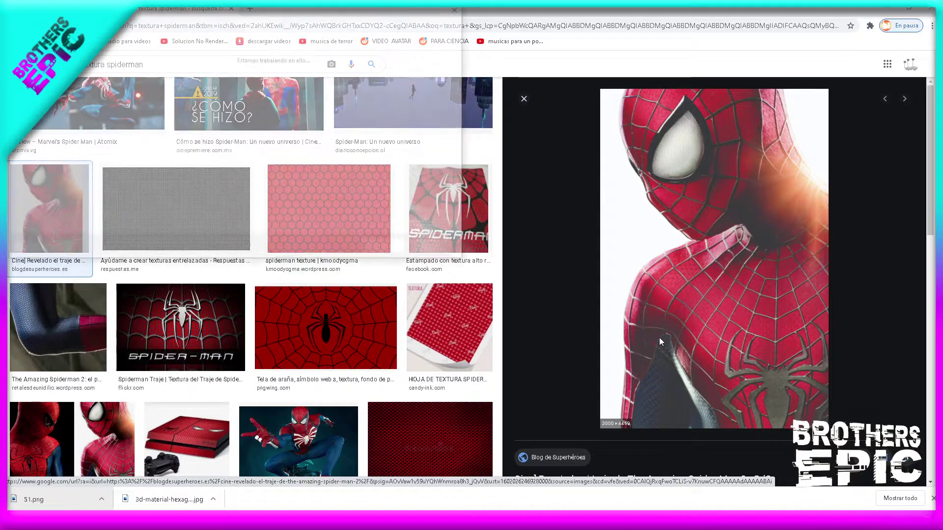
pyautogui.click(393, 253)
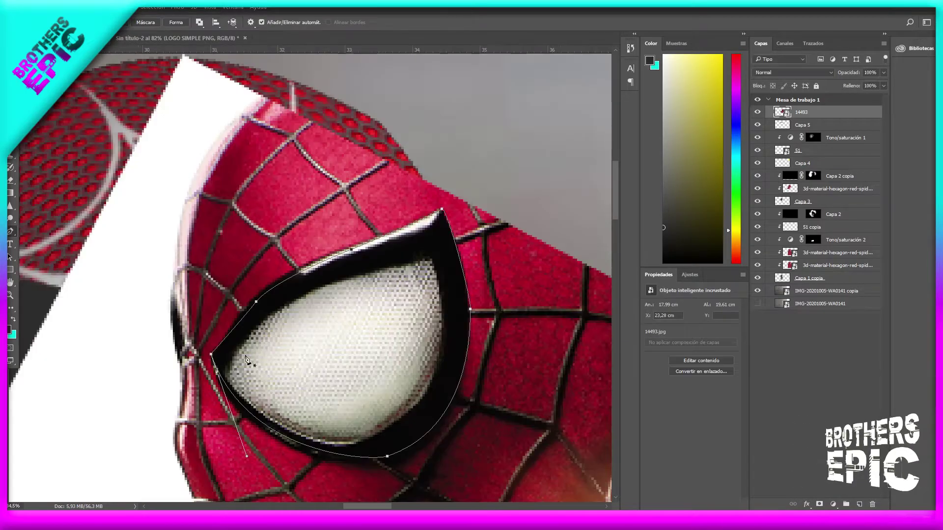
# Turn the eye path into a selection, copy it to layer Capa 6, and hide photo 14493.
pyautogui.rightClick(255, 365)
pyautogui.click(305, 153)
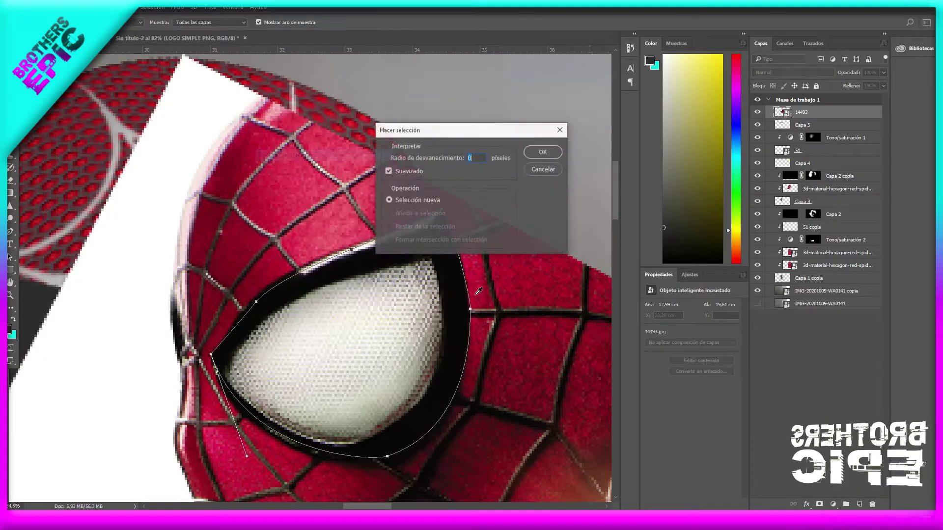
pyautogui.click(544, 152)
pyautogui.hotkey('ctrl', 'shift', 'alt', 'n')
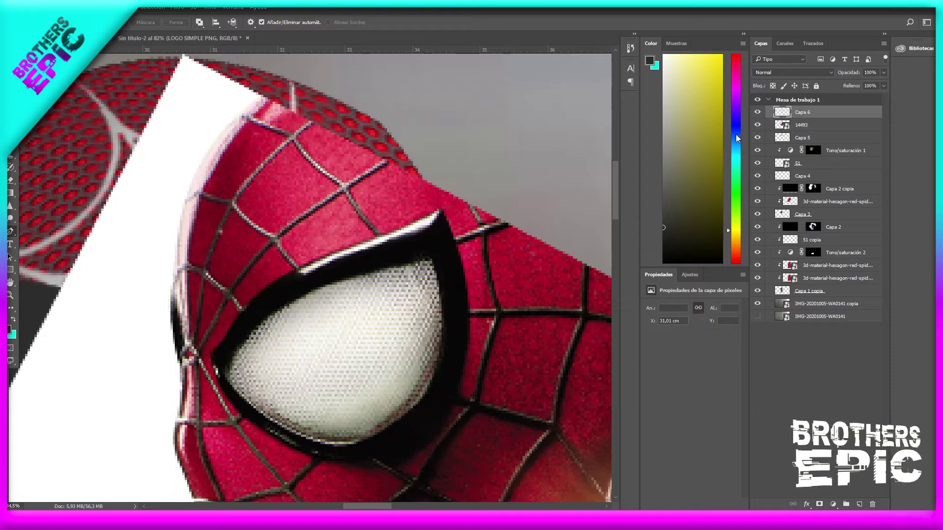
pyautogui.click(757, 125)
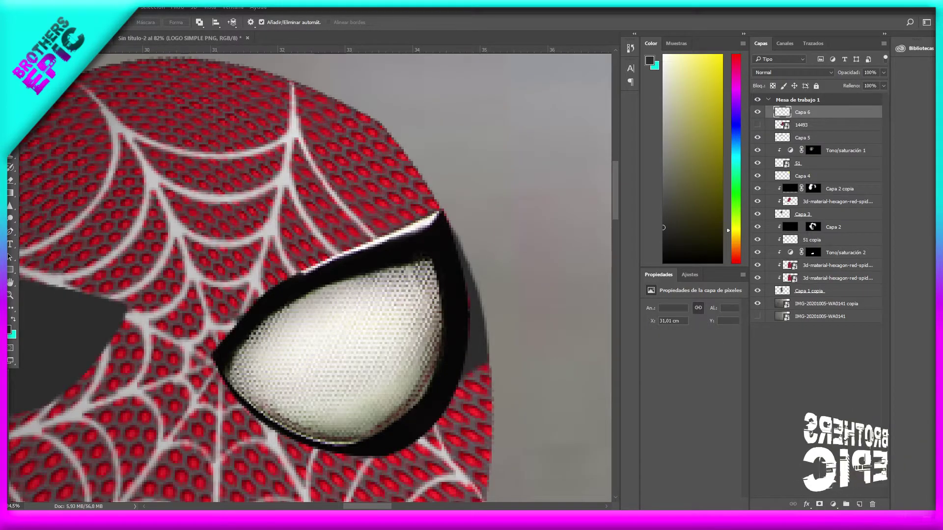
pyautogui.press('v')
pyautogui.scroll(-3, 370, 353)
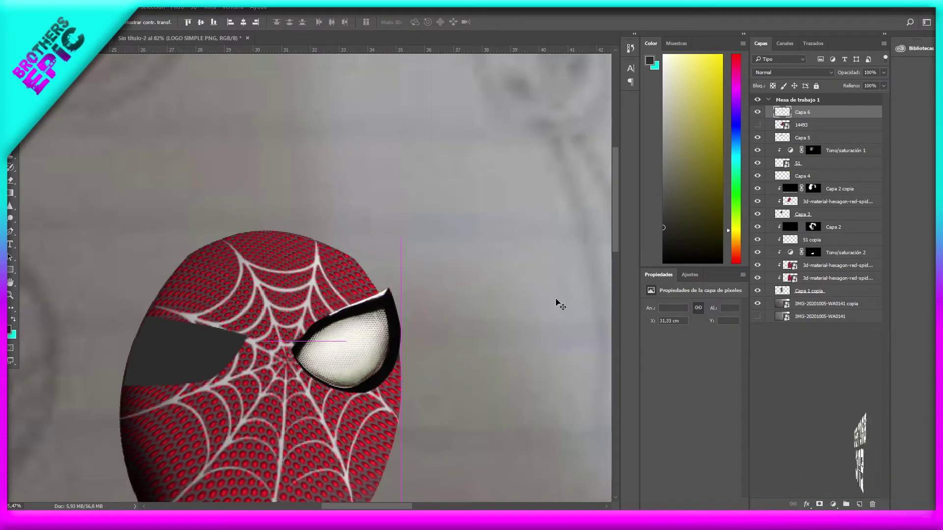
# Duplicate the Capa 6 eye layer and arrange the copies below photo 14493.
pyautogui.moveTo(809, 127); pyautogui.dragTo(813, 133)
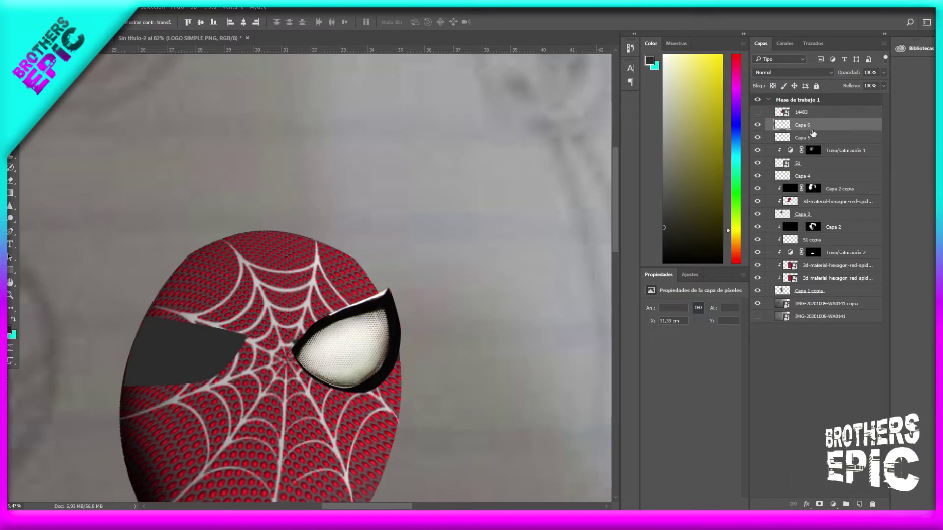
pyautogui.hotkey('ctrl', 'j')
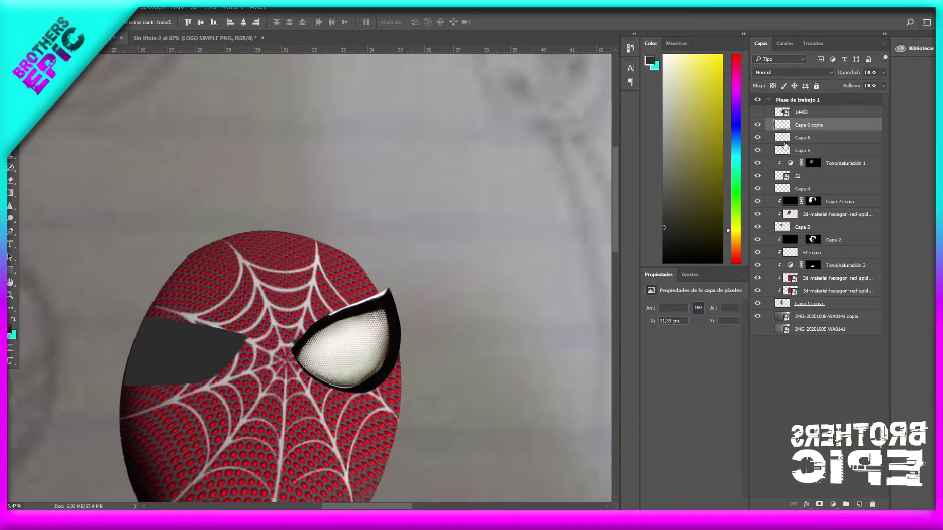
pyautogui.moveTo(802, 120); pyautogui.dragTo(755, 127)
pyautogui.click(758, 125)
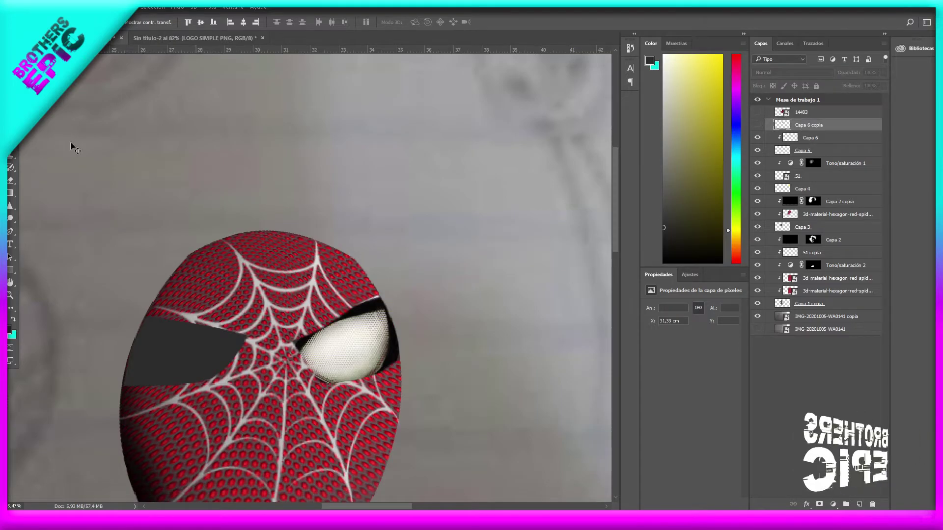
pyautogui.hotkey('ctrl', '+')
pyautogui.hotkey('alt', '[')
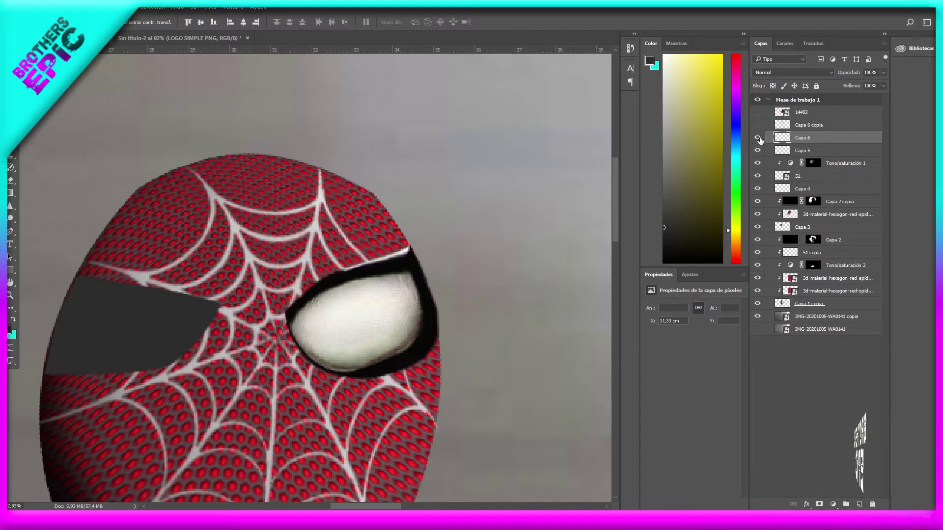
pyautogui.click(757, 113)
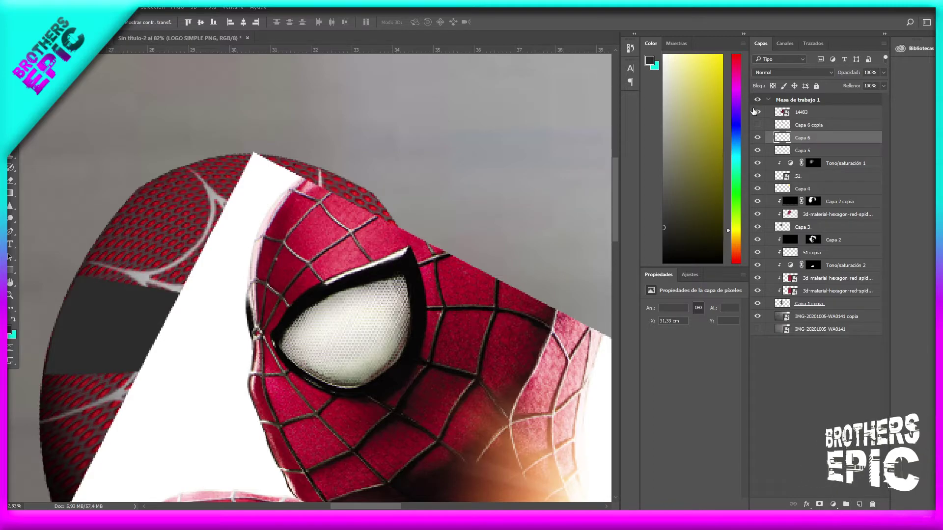
pyautogui.click(758, 112)
# Move the eye copy to the left side, flip it horizontally, and warp it onto the head.
pyautogui.hotkey('ctrl', 't')
pyautogui.moveTo(398, 338); pyautogui.dragTo(199, 358)
pyautogui.rightClick(203, 347)
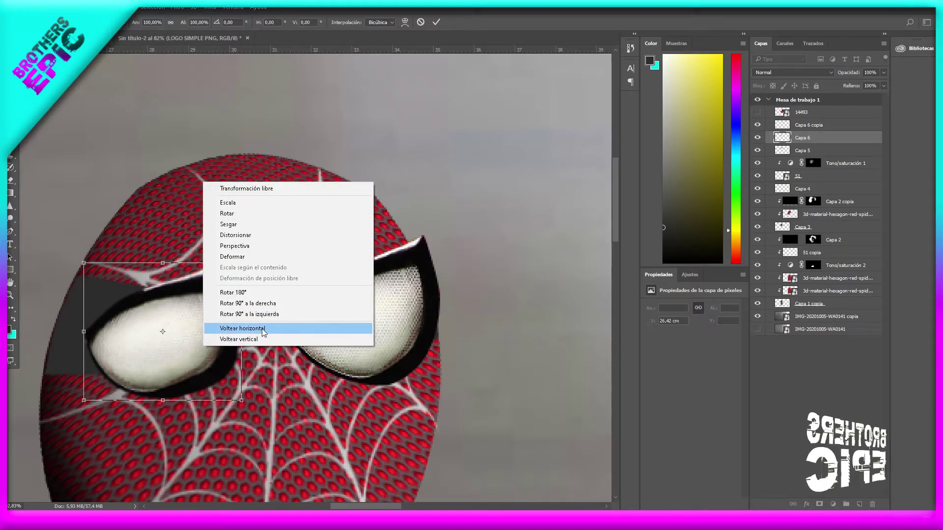
pyautogui.click(264, 328)
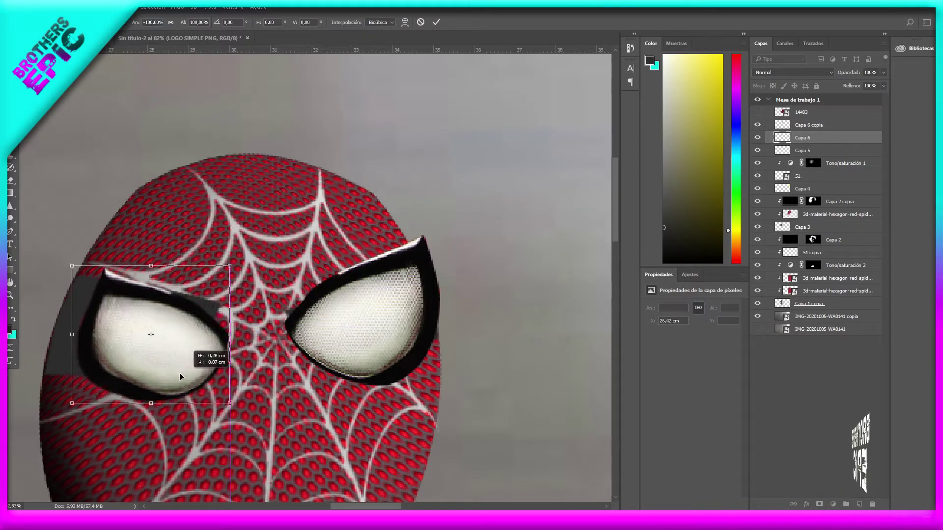
pyautogui.moveTo(84, 263); pyautogui.dragTo(80, 277)
pyautogui.moveTo(71, 332); pyautogui.dragTo(69, 332)
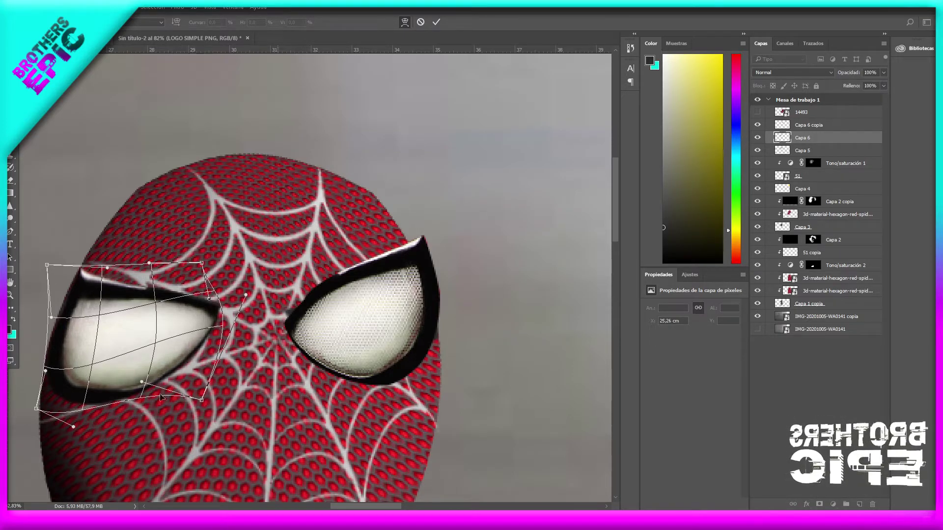
pyautogui.moveTo(193, 376); pyautogui.dragTo(196, 307)
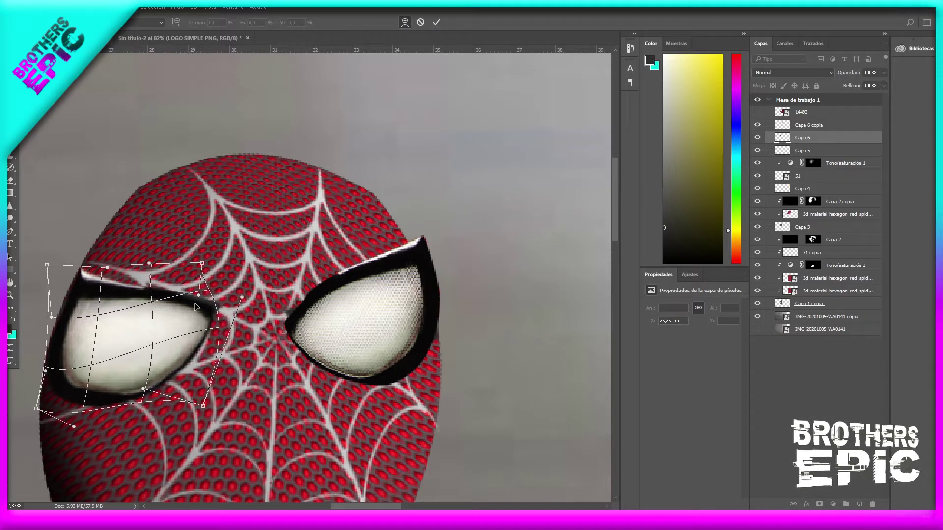
pyautogui.press('Return')
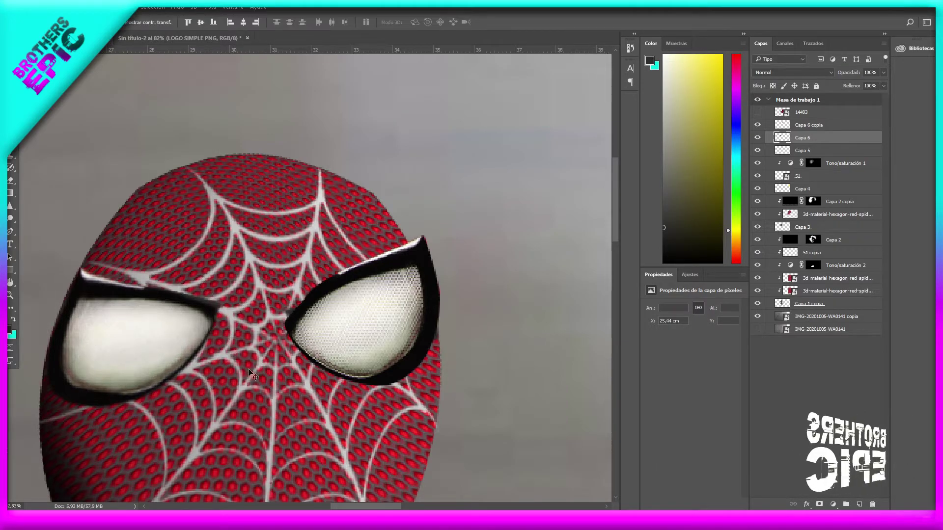
pyautogui.scroll(-3, 334, 376)
pyautogui.scroll(-2, 374, 378)
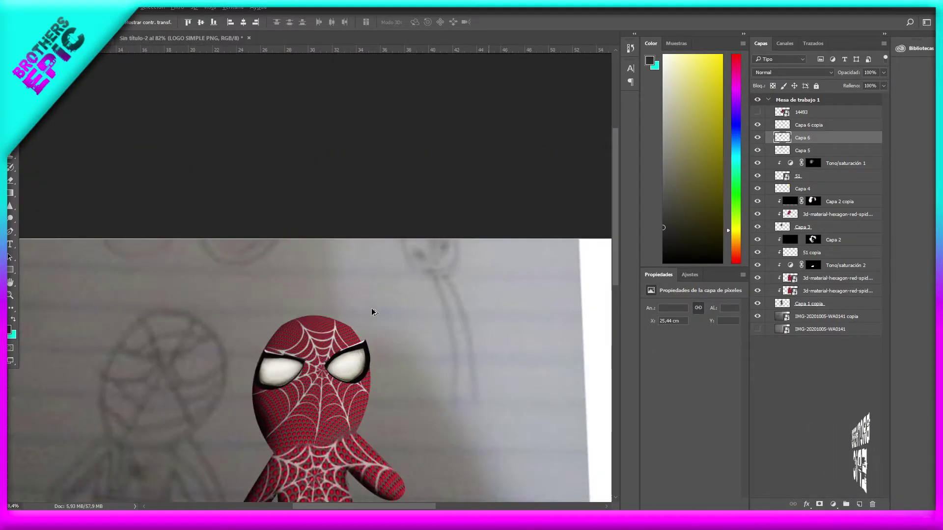
# Warp the right eye's lower lid to curve like the left eye.
pyautogui.scroll(-1, 373, 313)
pyautogui.scroll(3, 387, 336)
pyautogui.scroll(2, 331, 358)
pyautogui.hotkey('ctrl', 't')
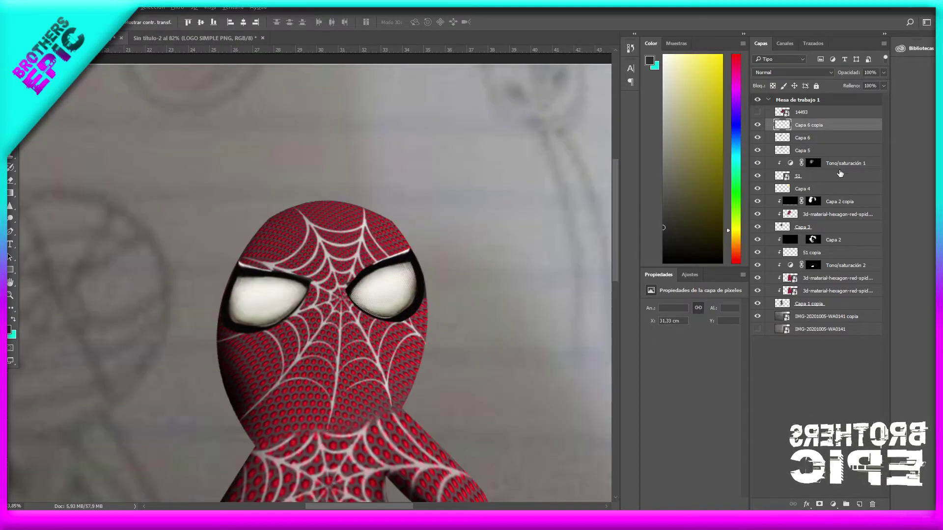
pyautogui.scroll(1, 428, 269)
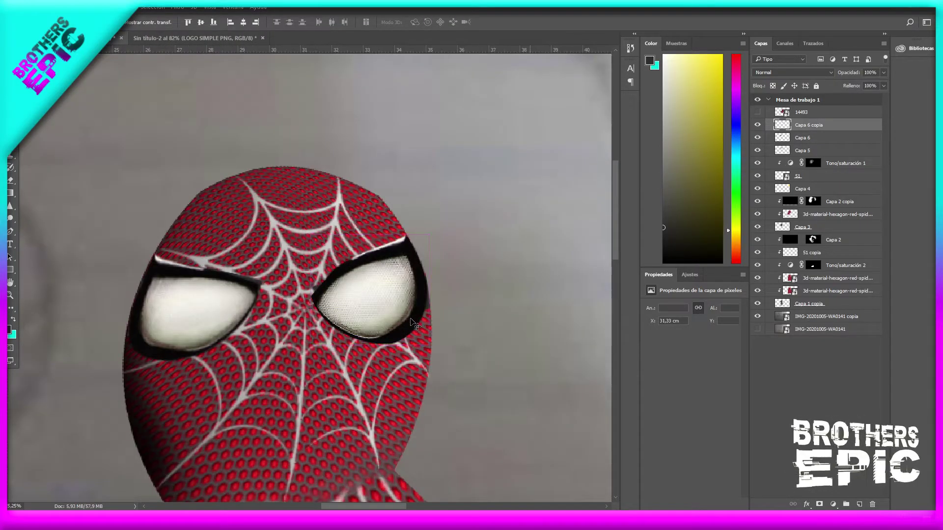
pyautogui.hotkey('ctrl', 't')
pyautogui.rightClick(385, 297)
pyautogui.click(418, 379)
pyautogui.moveTo(388, 334); pyautogui.dragTo(366, 332)
pyautogui.press('Return')
# Deselect the eye layer and return to the Spider-Man Google Images search in Chrome.
pyautogui.scroll(-1, 436, 311)
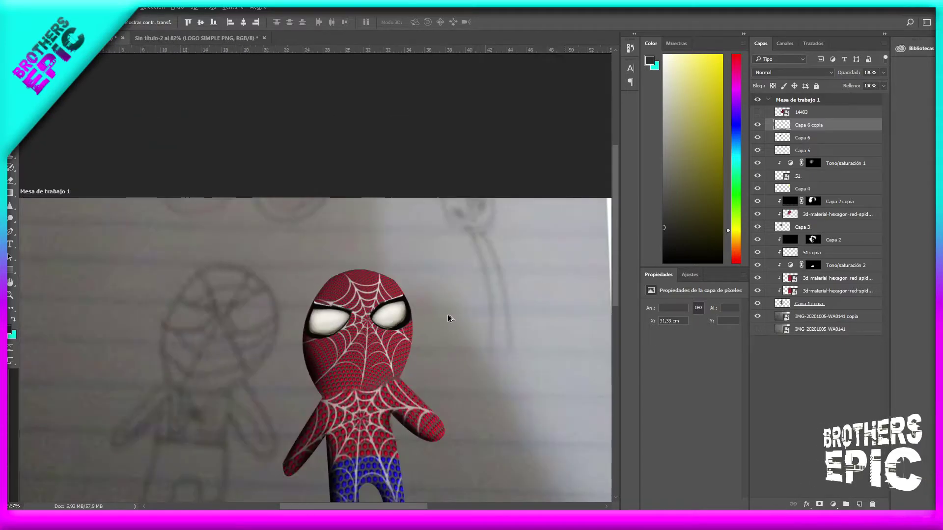
pyautogui.scroll(-1, 447, 318)
pyautogui.scroll(3, 462, 339)
pyautogui.scroll(2, 434, 322)
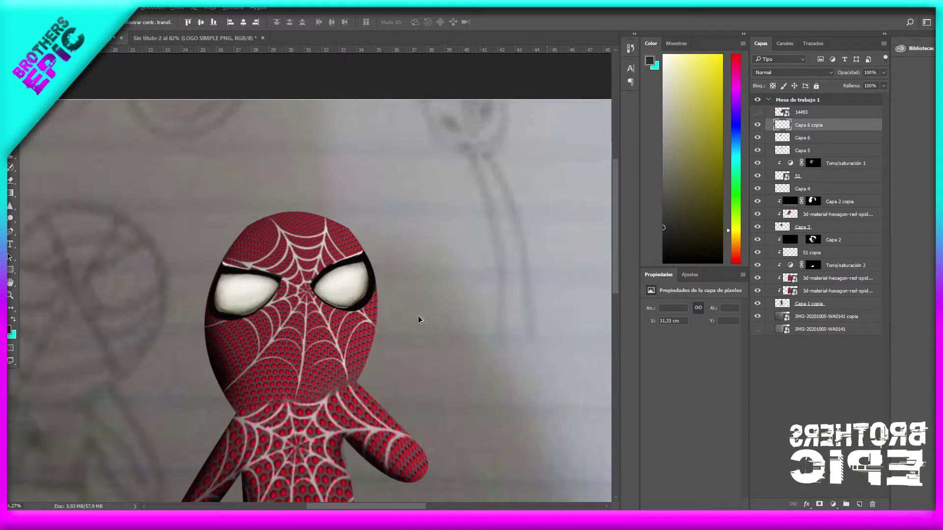
pyautogui.scroll(2, 434, 322)
pyautogui.keyDown('ctrl'); pyautogui.click(813, 130); pyautogui.keyUp('ctrl')
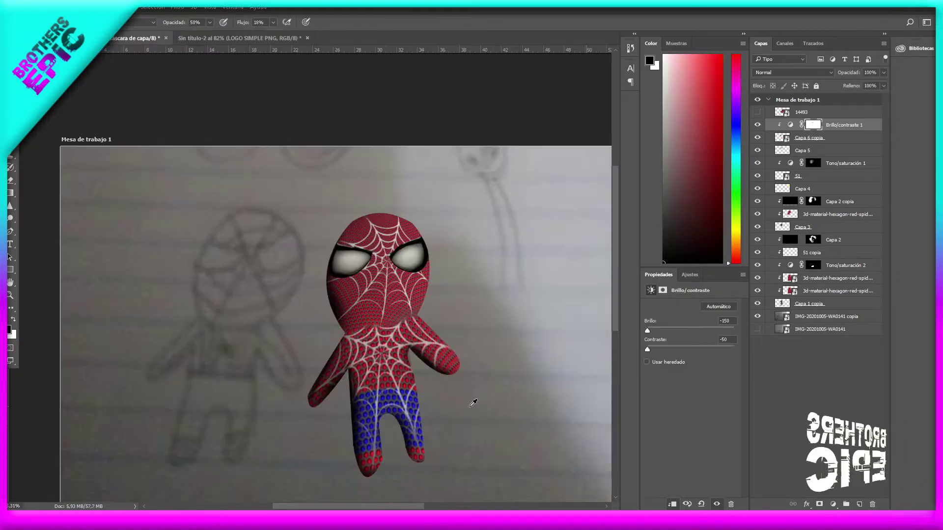
pyautogui.scroll(2, 473, 403)
pyautogui.scroll(-1, 449, 315)
pyautogui.scroll(-1, 427, 317)
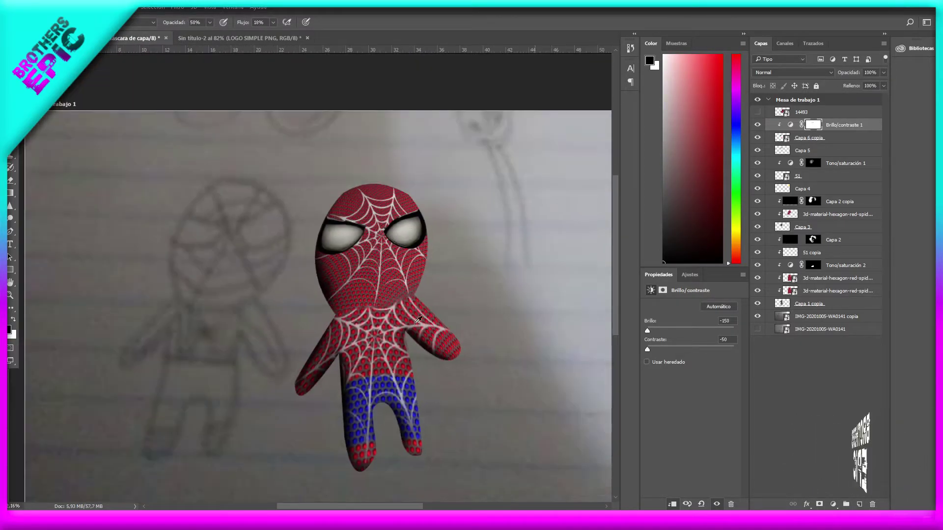
pyautogui.scroll(1, 396, 380)
pyautogui.scroll(1, 378, 368)
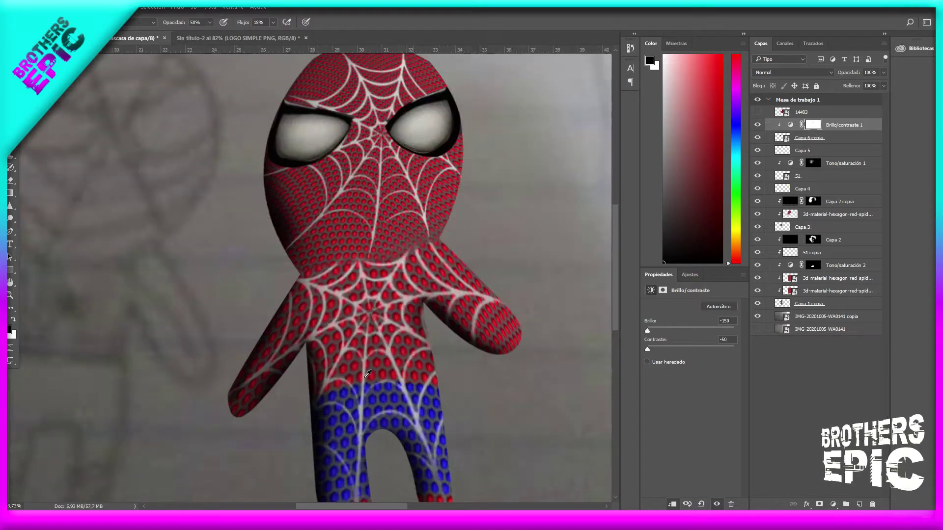
pyautogui.scroll(1, 364, 359)
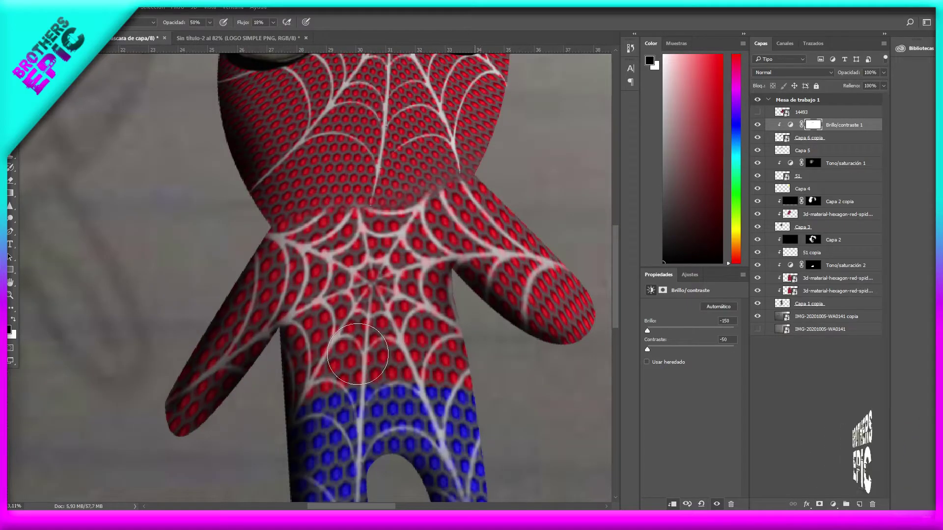
pyautogui.click(426, 509)
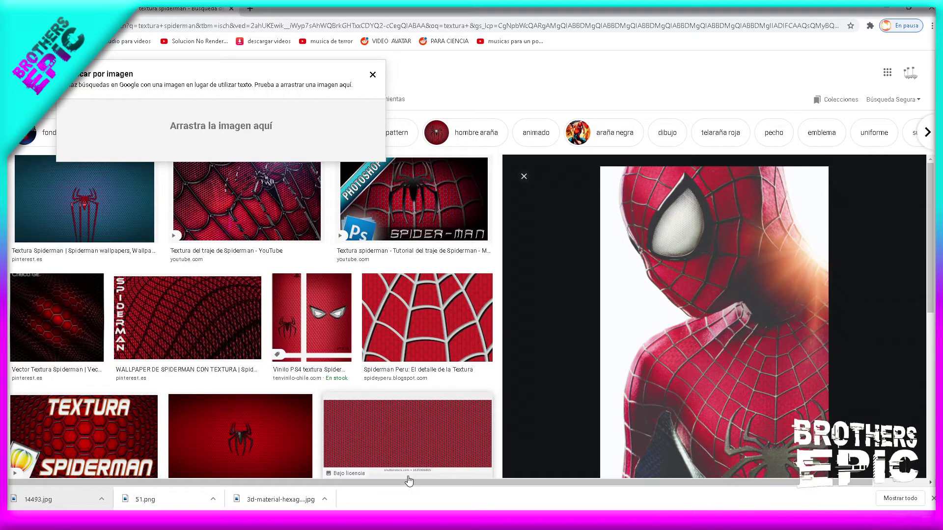
# Search Google Images for 'araña vector'.
pyautogui.click(373, 75)
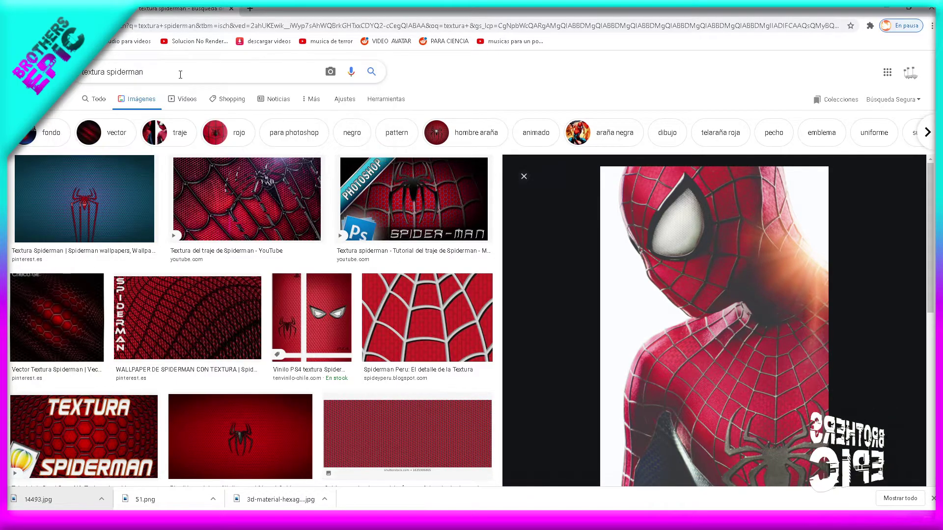
pyautogui.tripleClick(196, 72)
pyautogui.write('araña')
pyautogui.press('Return')
pyautogui.click(162, 72)
pyautogui.write('vector')
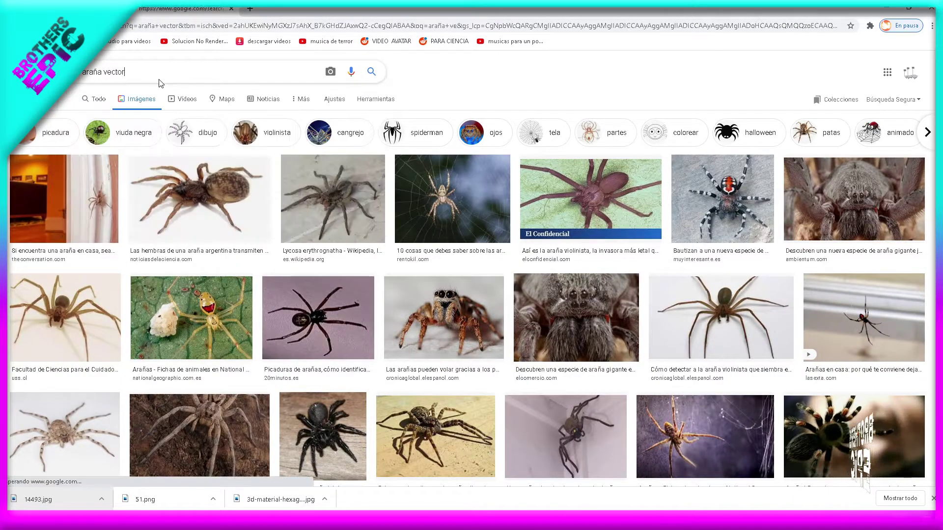
pyautogui.press('Return')
# Place the first spider vector result on the chibi's chest, tilted slightly, and select its background.
pyautogui.click(51, 128)
pyautogui.rightClick(701, 164)
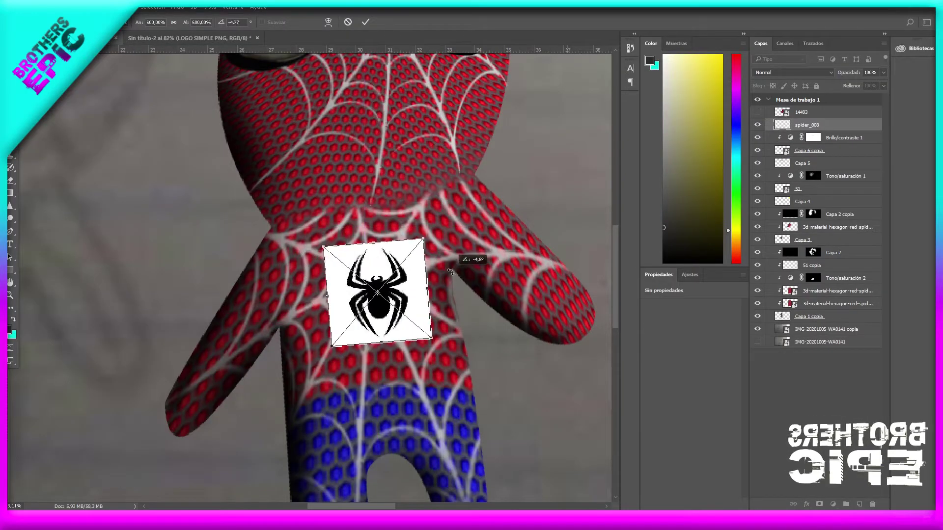
pyautogui.moveTo(435, 260); pyautogui.dragTo(427, 236)
pyautogui.press('Return')
pyautogui.click(423, 235)
# Delete the spider's white background and fill the spider shape solid black.
pyautogui.press('Delete')
pyautogui.scroll(10, 427, 345)
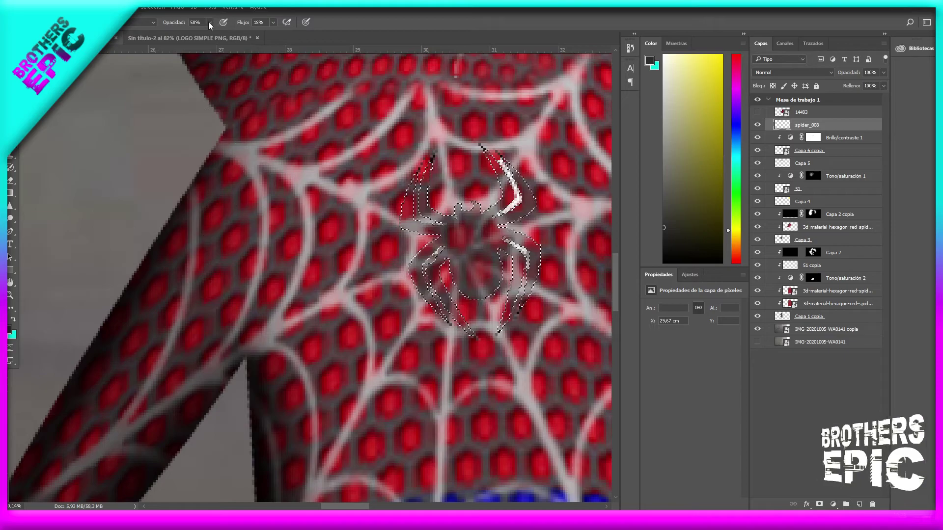
pyautogui.moveTo(472, 271); pyautogui.dragTo(457, 131)
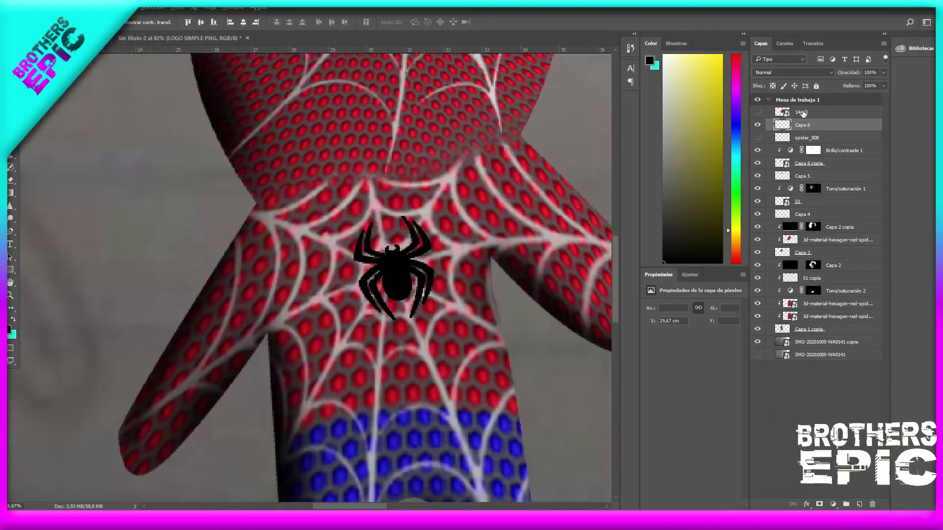
pyautogui.doubleClick(785, 141)
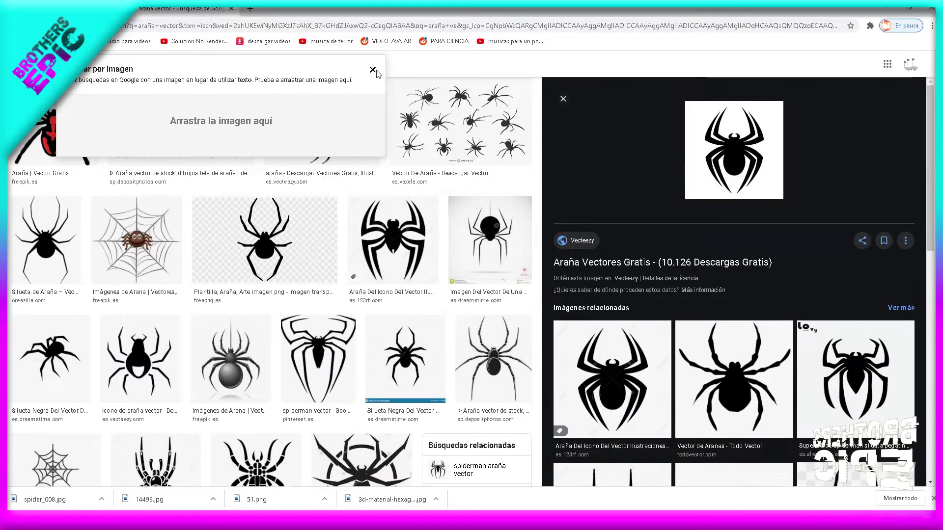
# Save another spider silhouette image from the Google Images results.
pyautogui.click(372, 70)
pyautogui.click(45, 366)
pyautogui.rightClick(736, 285)
pyautogui.click(801, 299)
pyautogui.press('Return')
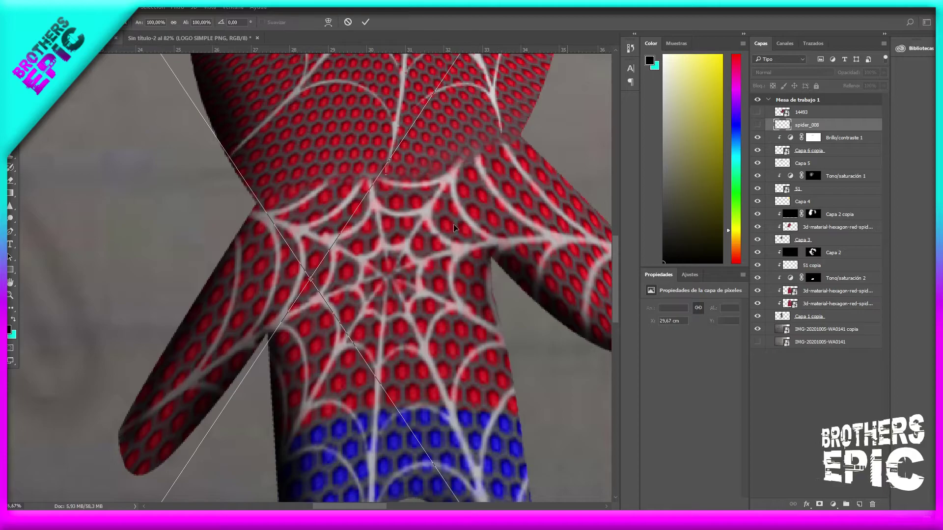
# Rotate and size the new spider on the chest web, keeping it black after testing a gradient overlay.
pyautogui.scroll(5, 419, 250)
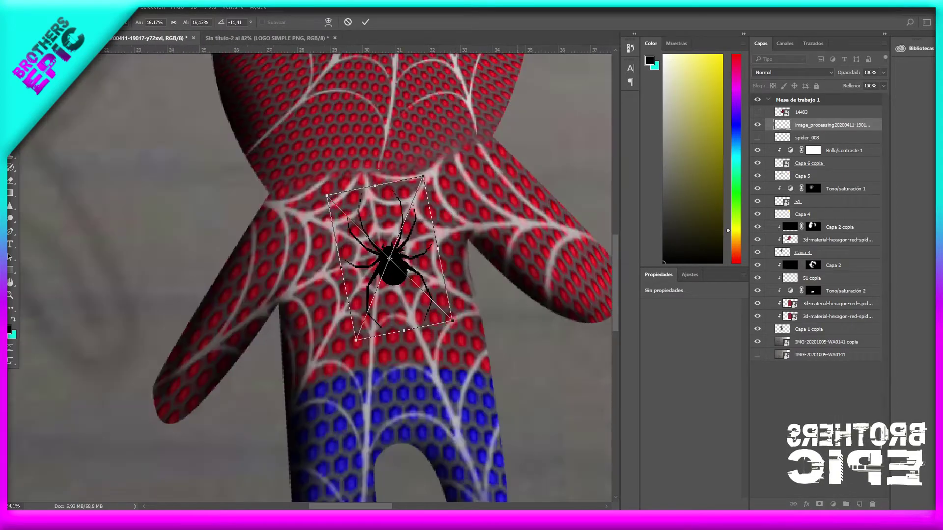
pyautogui.moveTo(406, 252); pyautogui.dragTo(408, 251)
pyautogui.press('Return')
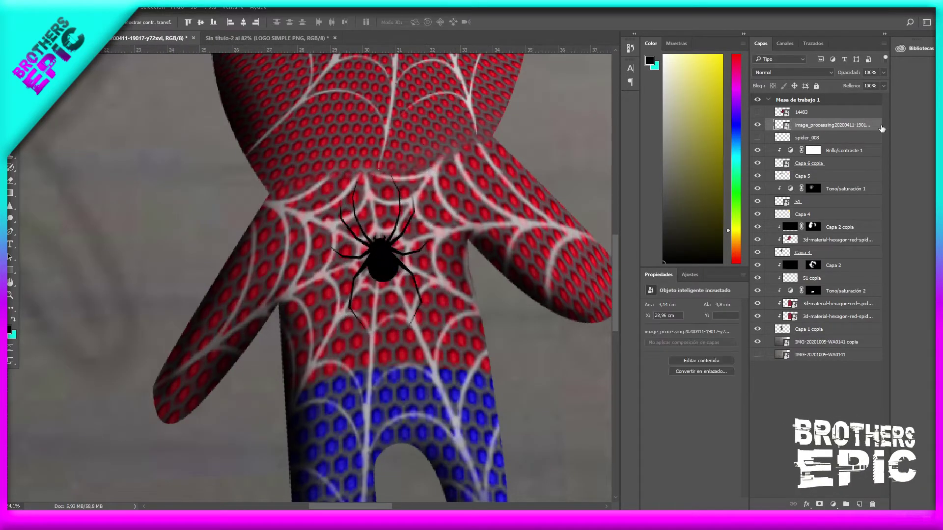
pyautogui.doubleClick(860, 124)
pyautogui.click(505, 248)
pyautogui.click(505, 262)
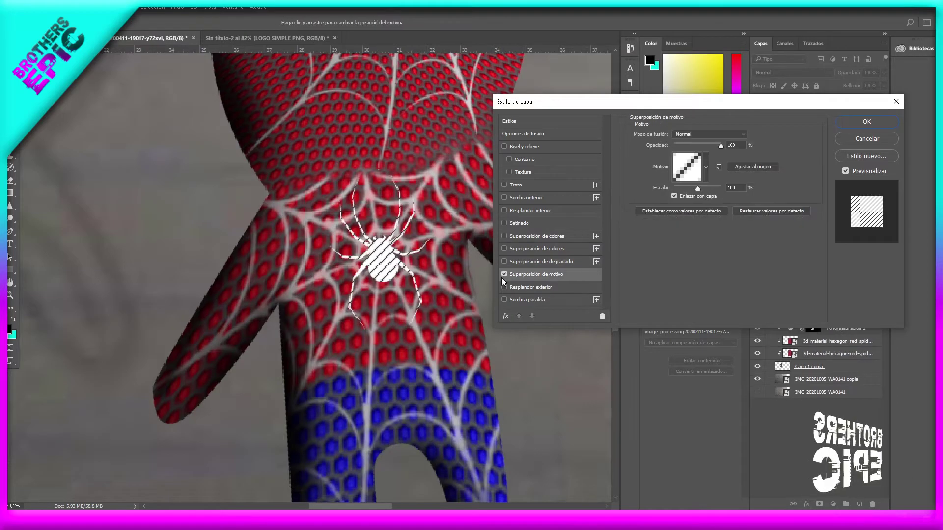
pyautogui.click(525, 300)
pyautogui.click(865, 121)
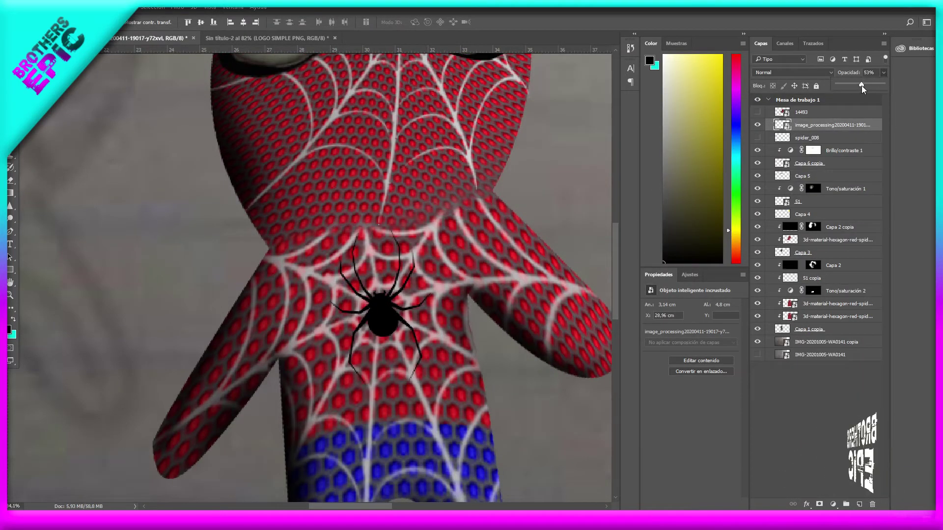
# Nudge the spider slightly right on the chest.
pyautogui.scroll(-3, 393, 295)
pyautogui.moveTo(393, 302); pyautogui.dragTo(429, 303)
pyautogui.scroll(-3, 413, 314)
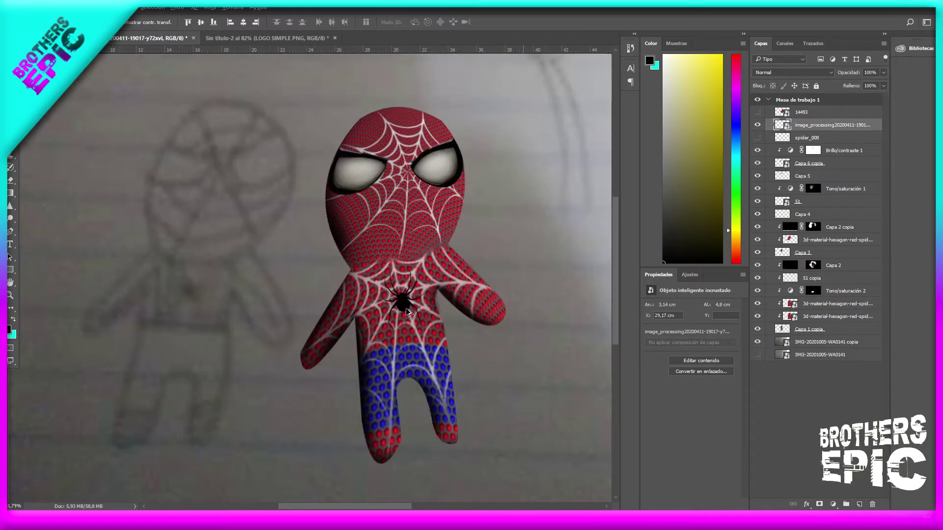
pyautogui.scroll(2, 398, 324)
# Place the third spider silhouettes image in the document and marquee one spider to crop to.
pyautogui.hotkey('alt', 'Tab')
pyautogui.click(252, 128)
pyautogui.moveTo(602, 329); pyautogui.dragTo(415, 286)
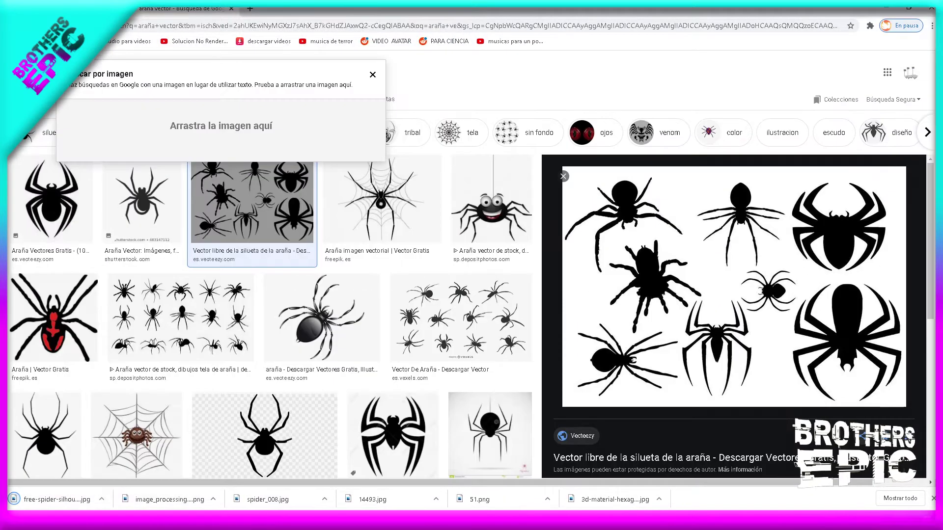
pyautogui.press('Return')
pyautogui.moveTo(327, 118); pyautogui.dragTo(498, 258)
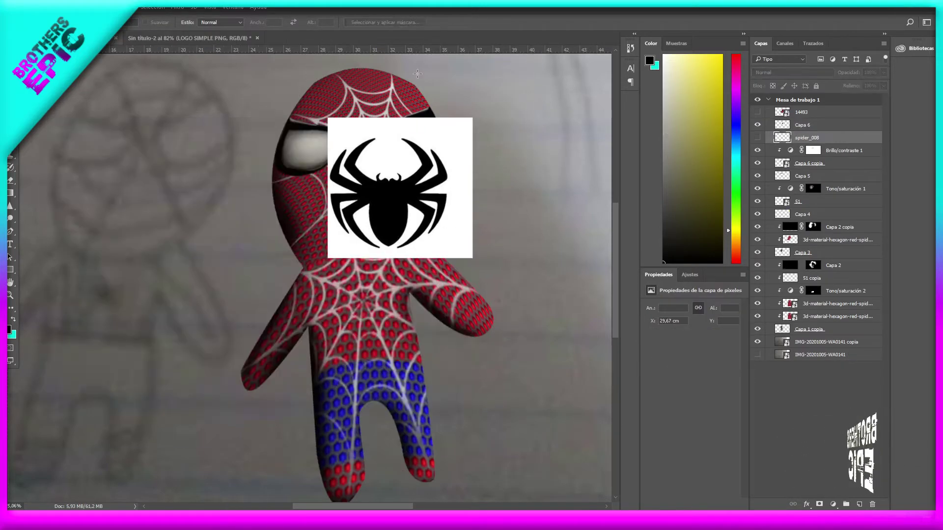
# Delete the white background around the spider emblem.
pyautogui.click(802, 124)
pyautogui.click(339, 128)
pyautogui.press('Delete')
# Shrink the spider onto the chest, warp it to the body's curve, and position the alley photo.
pyautogui.hotkey('ctrl', 't')
pyautogui.moveTo(472, 258)
pyautogui.mouseDown()
pyautogui.moveTo(417, 216)
pyautogui.moveTo(350, 332)
pyautogui.mouseUp()
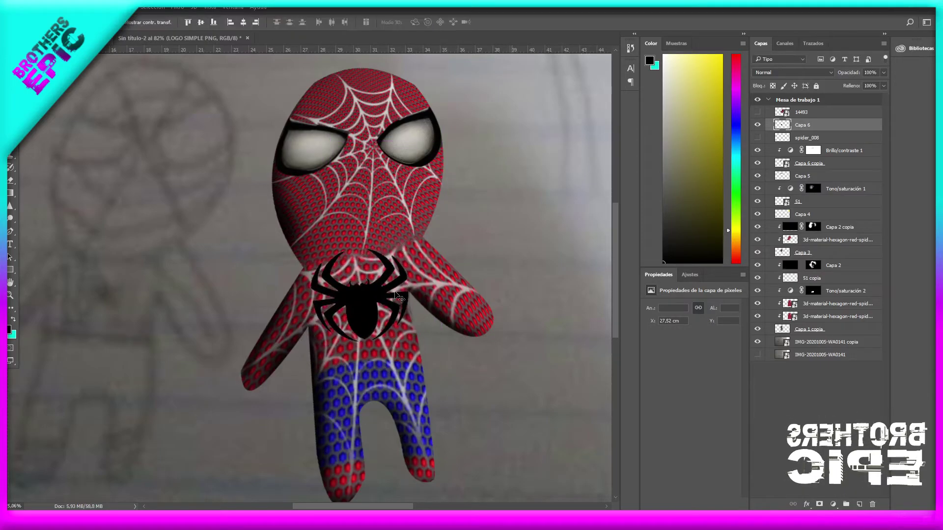
pyautogui.rightClick(392, 261)
pyautogui.click(421, 335)
pyautogui.hotkey('ctrl', '+')
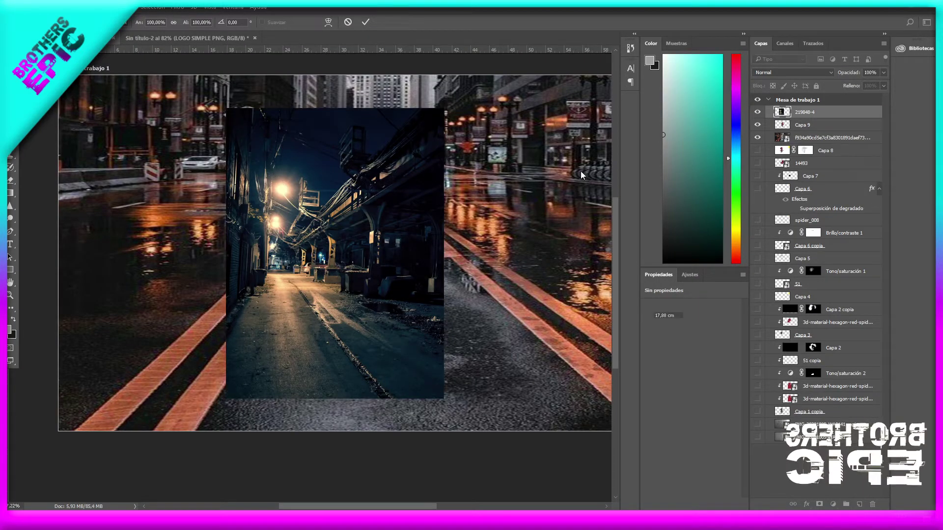
pyautogui.press('Return')
pyautogui.moveTo(334, 245); pyautogui.dragTo(366, 246)
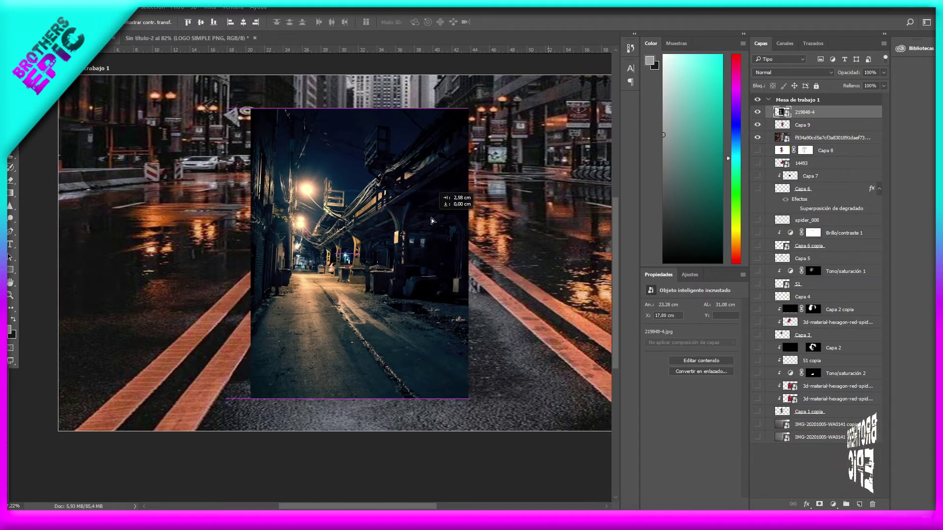
# Move the alley photo beneath the Spider-Man figure and delete the city street layer.
pyautogui.moveTo(824, 119); pyautogui.dragTo(824, 130)
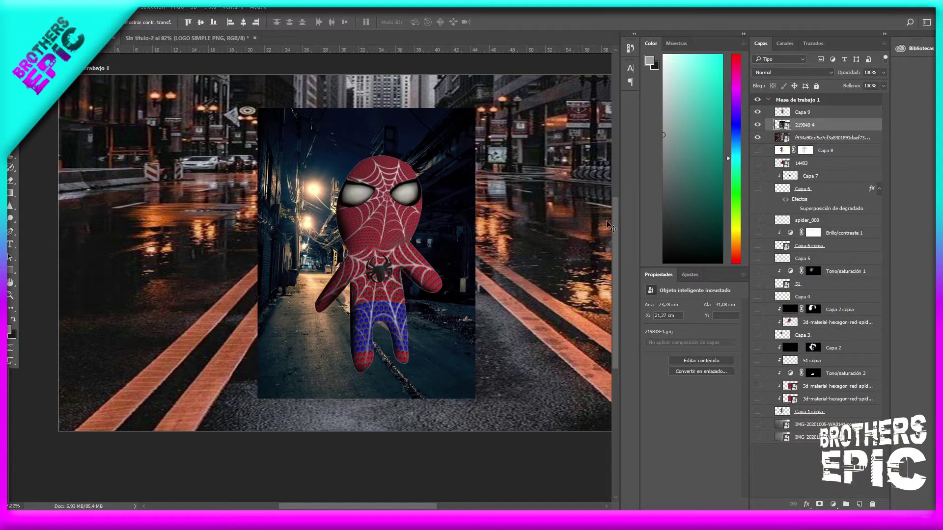
pyautogui.click(830, 137)
pyautogui.press('Delete')
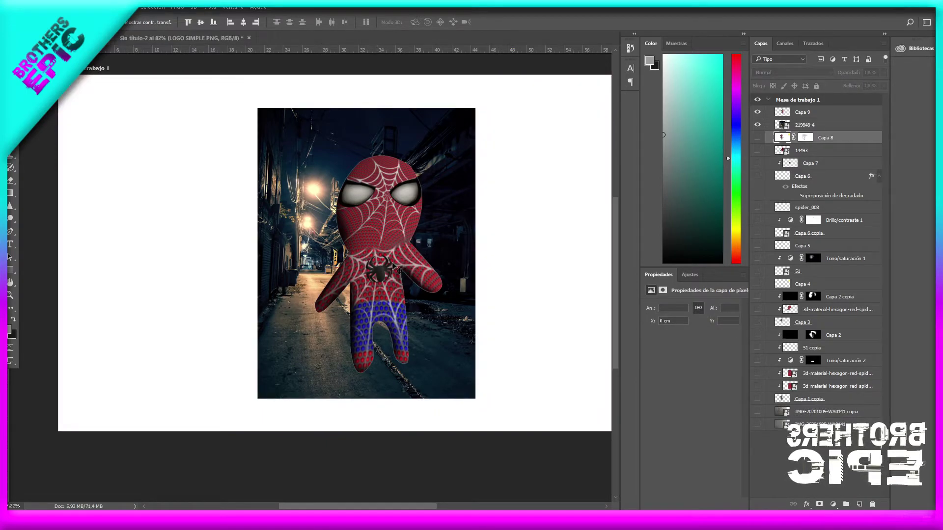
# Shrink the Spider-Man figure to fit the alley and position it there.
pyautogui.moveTo(414, 254); pyautogui.dragTo(404, 267)
pyautogui.hotkey('ctrl', 't')
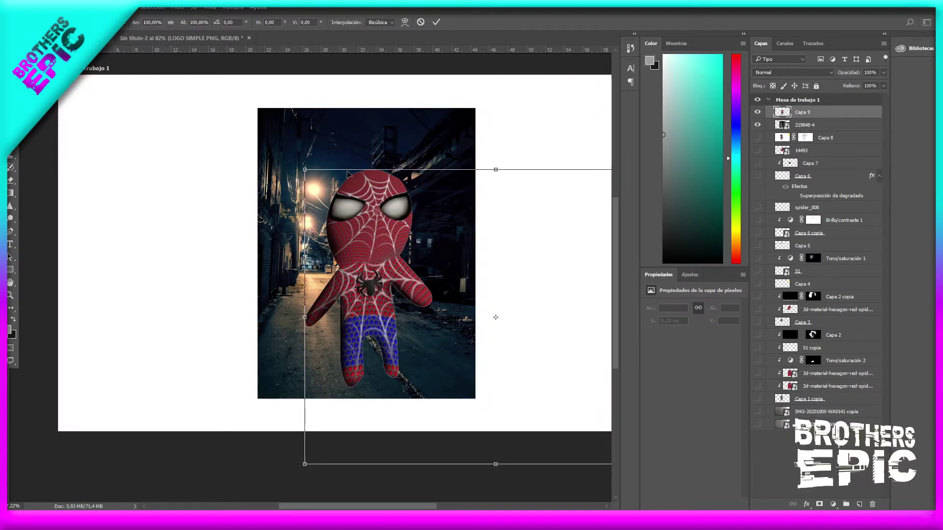
pyautogui.moveTo(304, 171); pyautogui.dragTo(361, 200)
pyautogui.press('Return')
pyautogui.scroll(3, 411, 357)
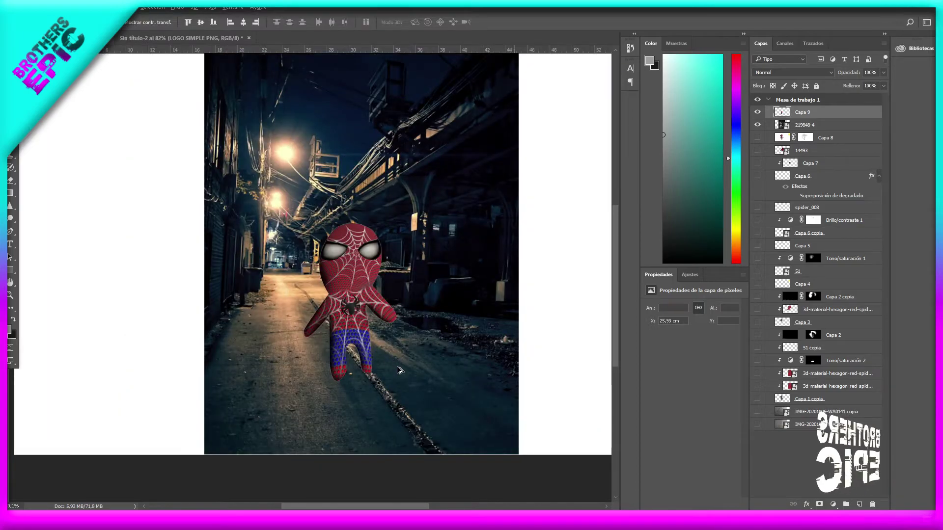
pyautogui.scroll(-3, 411, 357)
pyautogui.scroll(3, 351, 327)
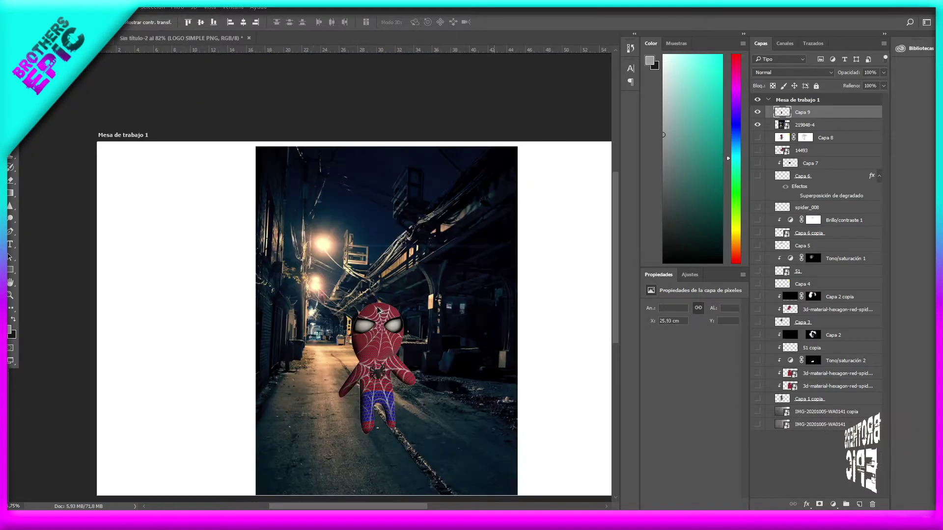
pyautogui.scroll(2, 351, 326)
pyautogui.scroll(-2, 351, 327)
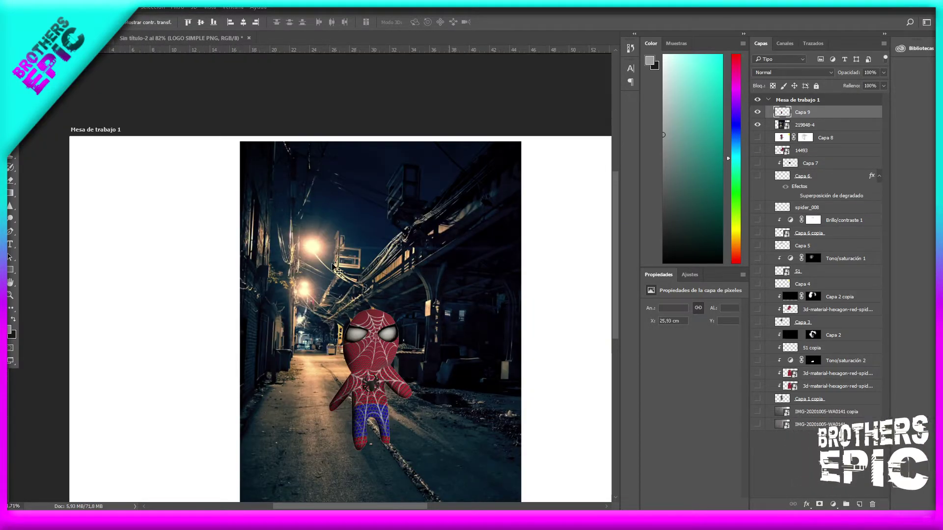
pyautogui.scroll(2, 352, 352)
pyautogui.scroll(2, 342, 296)
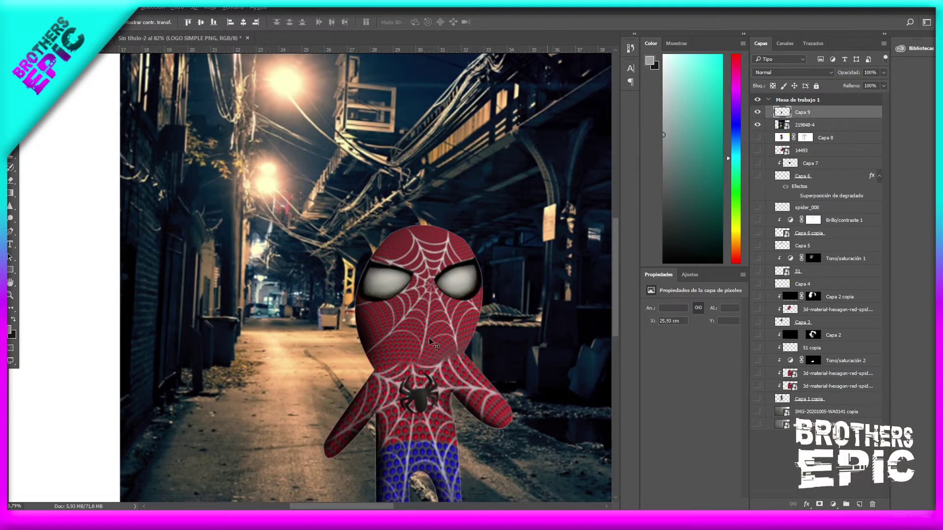
pyautogui.scroll(-2, 435, 361)
pyautogui.moveTo(444, 347); pyautogui.dragTo(445, 362)
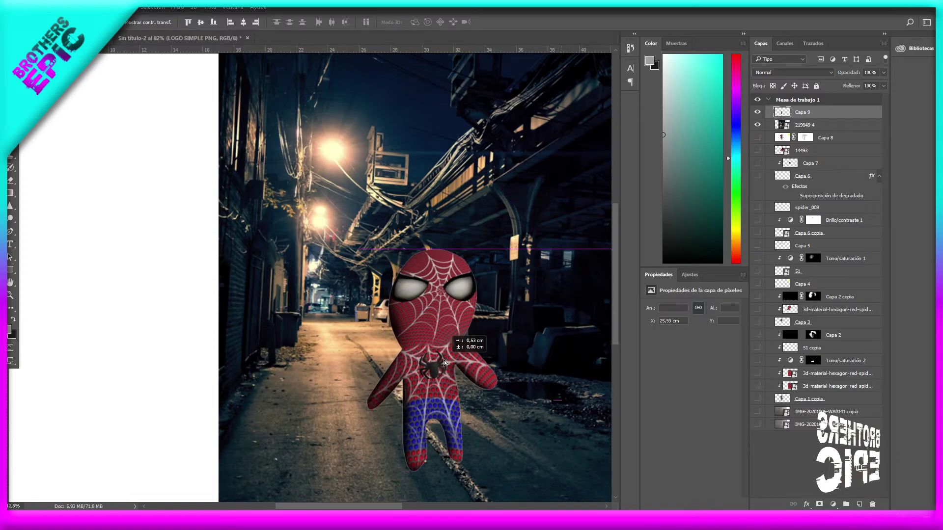
# Flip the figure horizontally.
pyautogui.hotkey('ctrl', 't')
pyautogui.rightClick(453, 377)
pyautogui.click(479, 361)
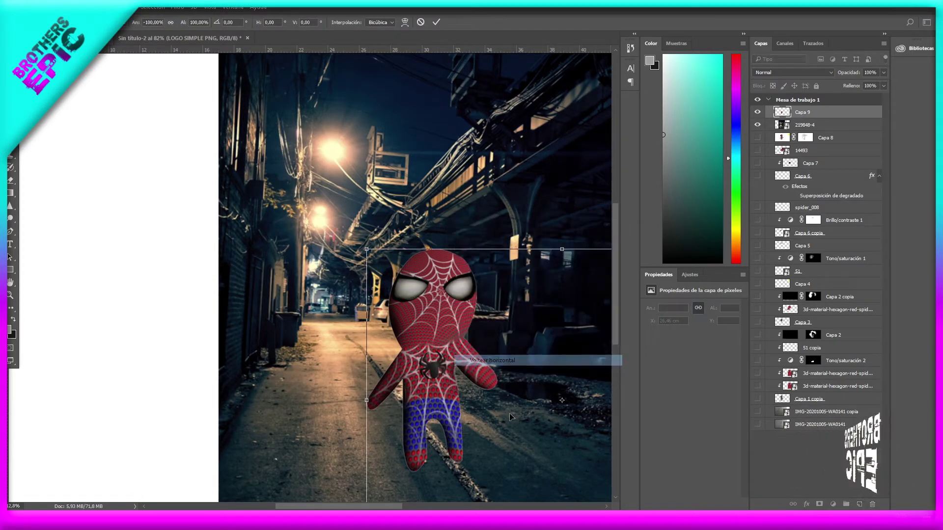
# Confirm the mirrored figure in the alley and add shadow layer Capa 10 beneath it.
pyautogui.scroll(-2, 498, 399)
pyautogui.moveTo(444, 388); pyautogui.dragTo(452, 393)
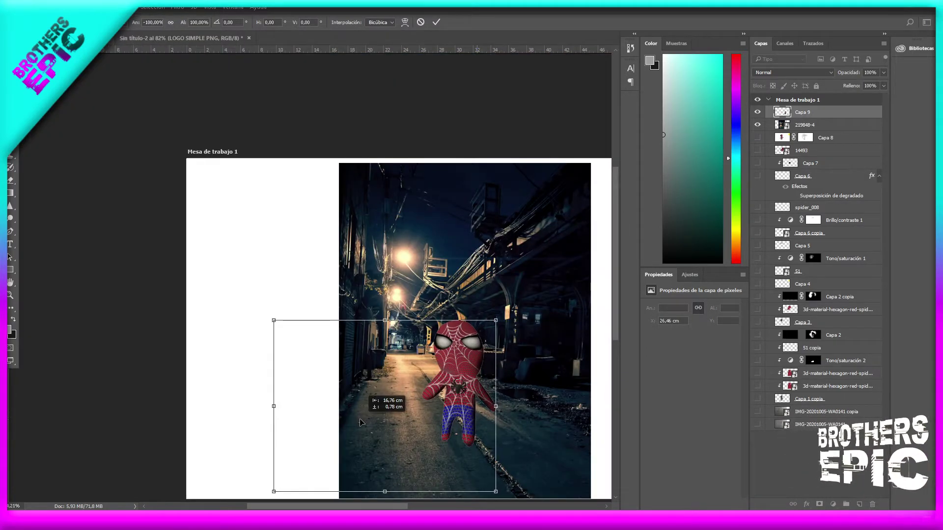
pyautogui.press('Return')
pyautogui.press('e')
pyautogui.scroll(-2, 457, 325)
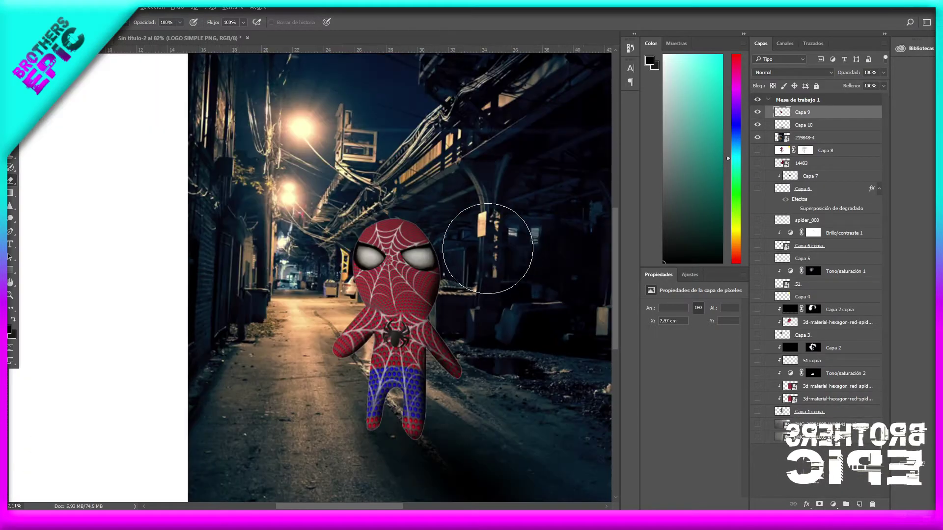
pyautogui.scroll(2, 508, 398)
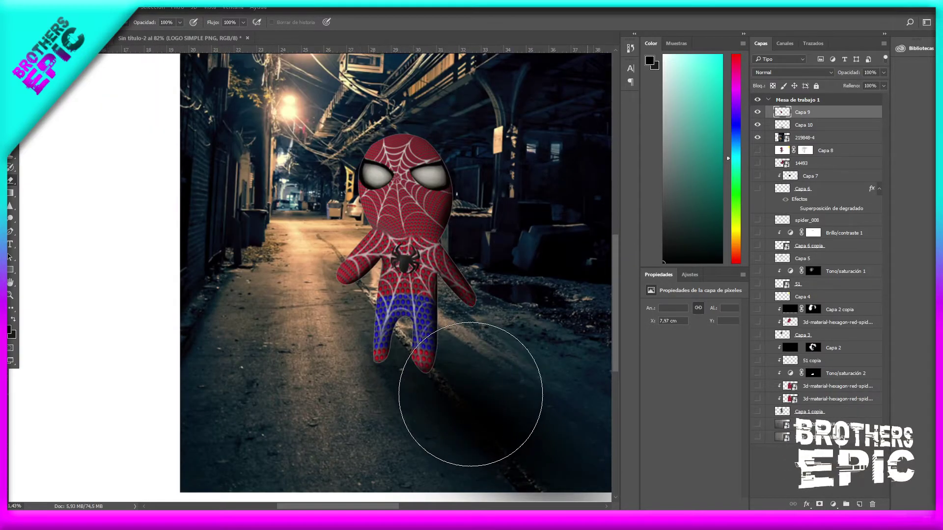
pyautogui.scroll(2, 484, 390)
pyautogui.scroll(-2, 411, 336)
pyautogui.scroll(-2, 375, 273)
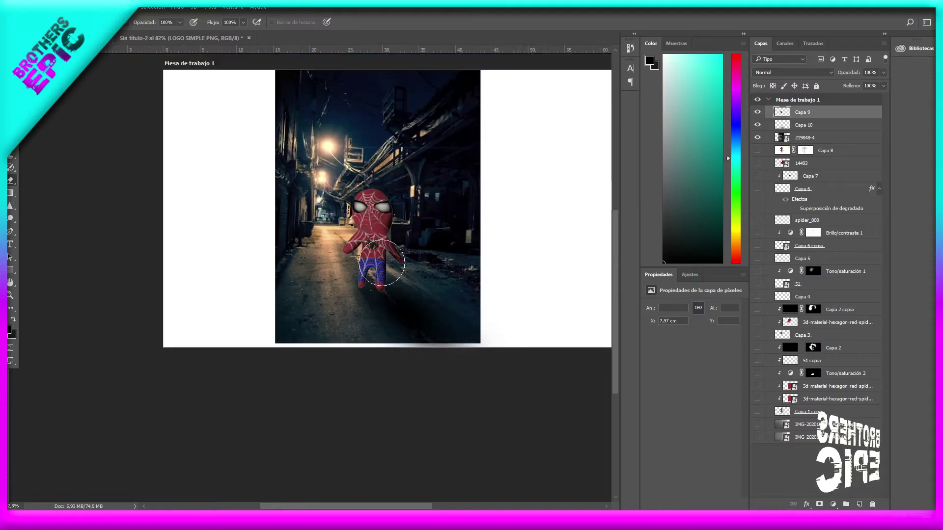
pyautogui.scroll(-1, 379, 319)
pyautogui.scroll(3, 435, 358)
pyautogui.scroll(1, 435, 358)
pyautogui.scroll(2, 442, 315)
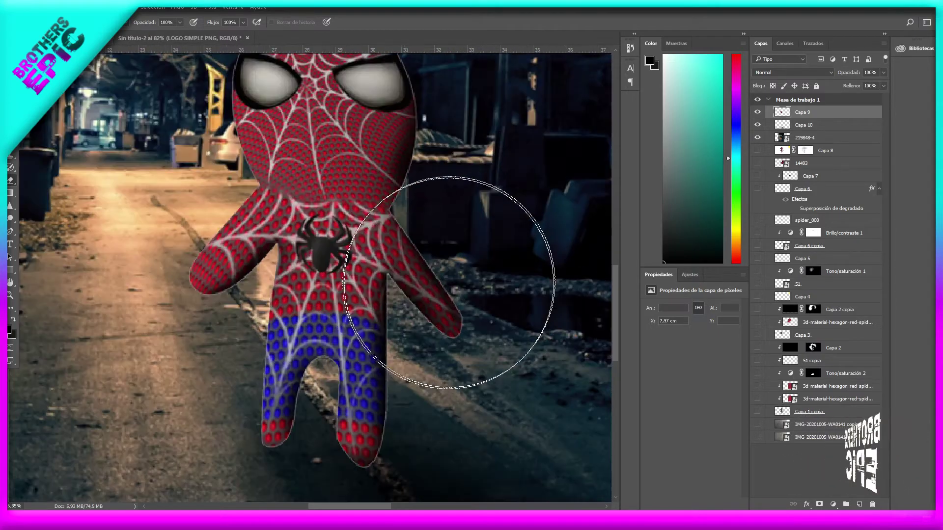
pyautogui.scroll(2, 473, 295)
pyautogui.scroll(3, 437, 302)
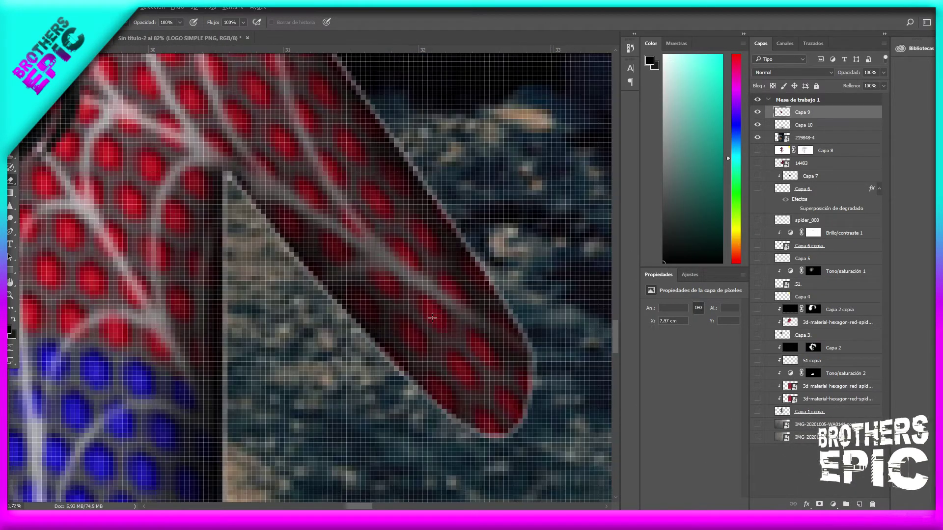
pyautogui.scroll(-1, 433, 261)
pyautogui.scroll(-3, 433, 259)
pyautogui.scroll(-1, 464, 221)
pyautogui.scroll(1, 473, 231)
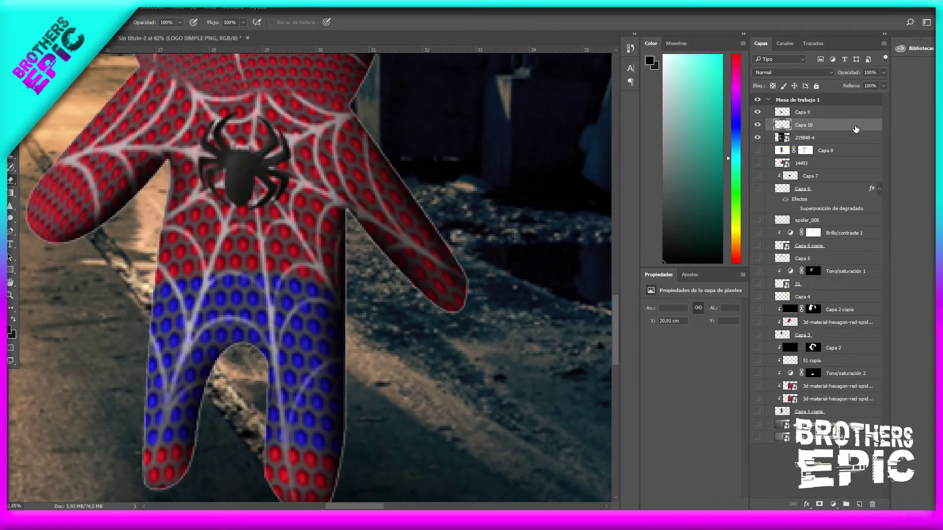
# Give layer Capa 9 a 1 px inside black stroke and an inner shadow.
pyautogui.doubleClick(855, 127)
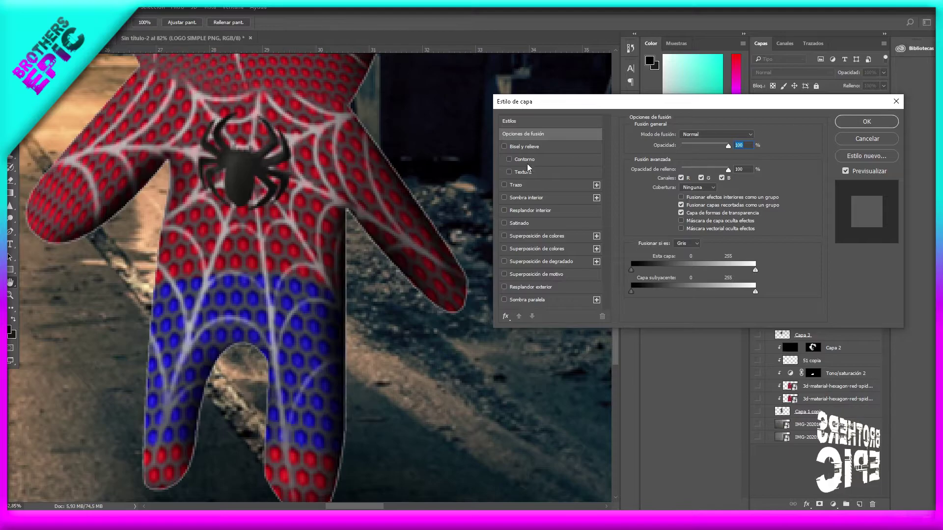
pyautogui.click(509, 187)
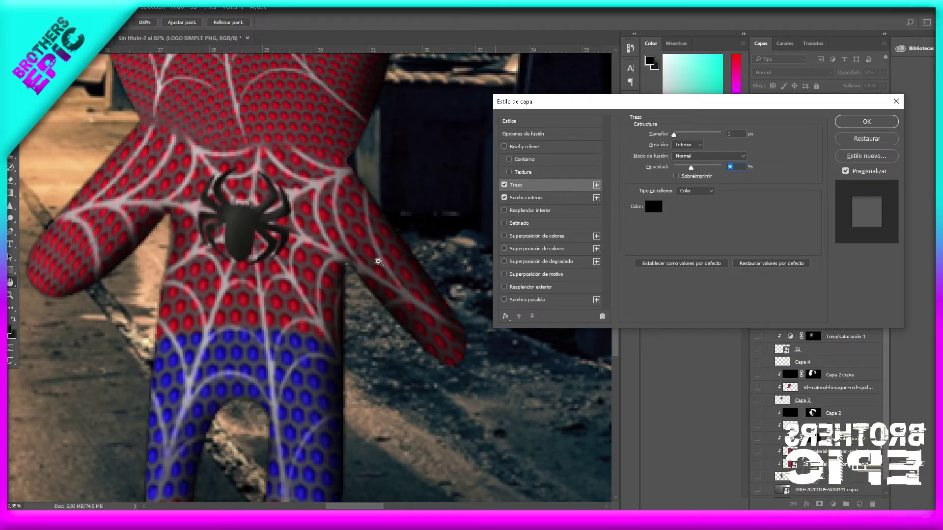
pyautogui.click(867, 122)
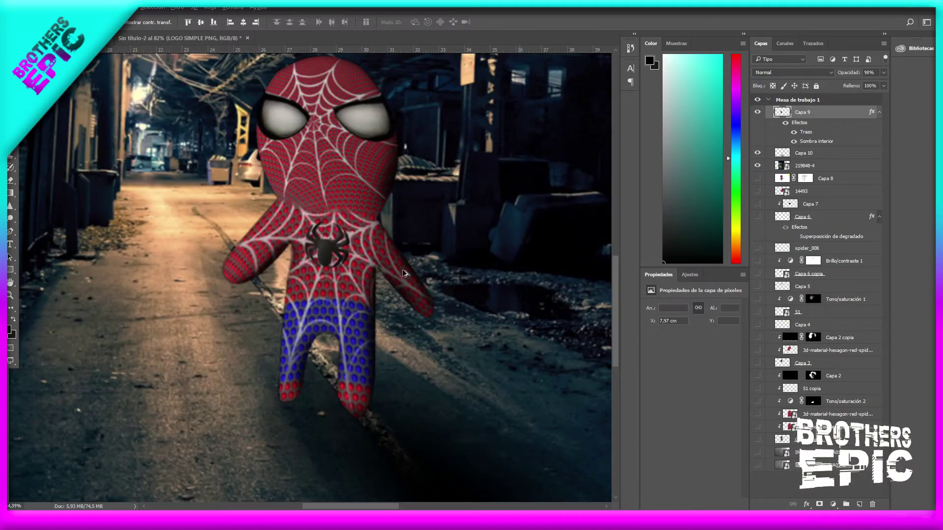
# Nudge the Spider-Man figure slightly to the right.
pyautogui.scroll(-2, 411, 261)
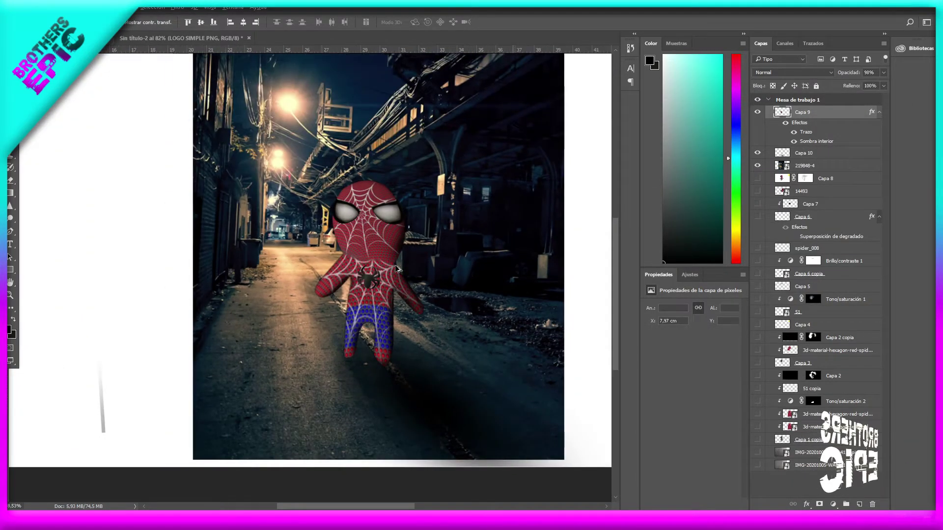
pyautogui.scroll(5, 412, 290)
pyautogui.scroll(1, 411, 290)
pyautogui.scroll(-2, 427, 341)
pyautogui.scroll(-1, 421, 358)
pyautogui.scroll(3, 440, 393)
pyautogui.scroll(-3, 441, 393)
pyautogui.scroll(-1, 432, 383)
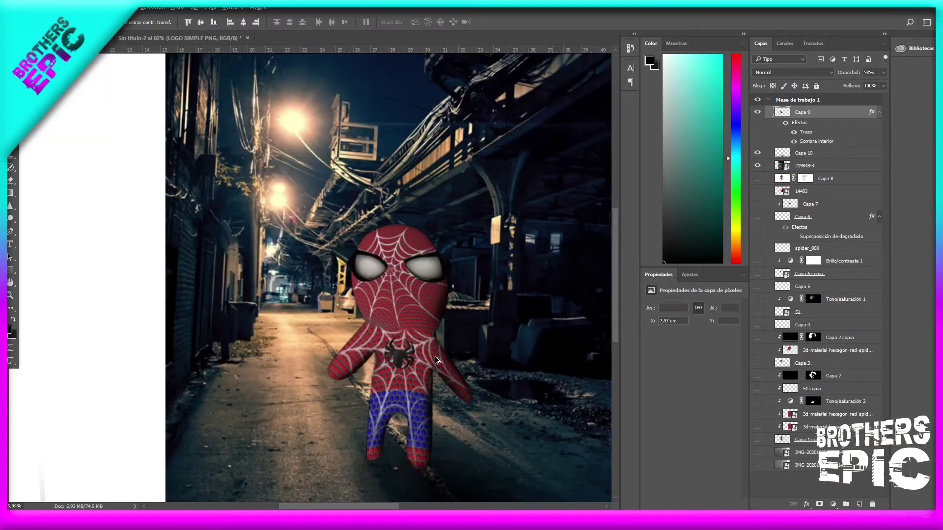
pyautogui.scroll(-1, 426, 373)
pyautogui.scroll(-1, 421, 366)
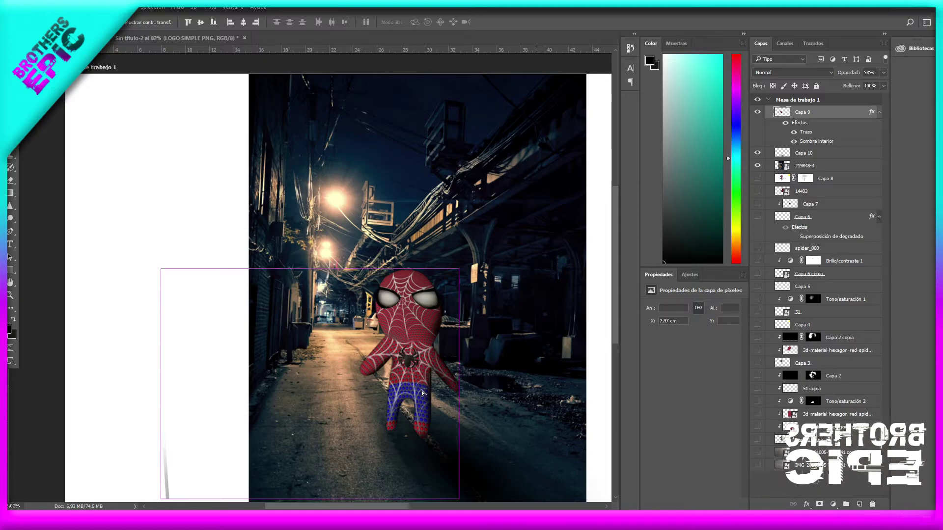
pyautogui.moveTo(422, 391); pyautogui.dragTo(426, 388)
pyautogui.scroll(-1, 299, 284)
pyautogui.scroll(2, 303, 290)
pyautogui.scroll(-1, 263, 290)
pyautogui.scroll(-2, 265, 298)
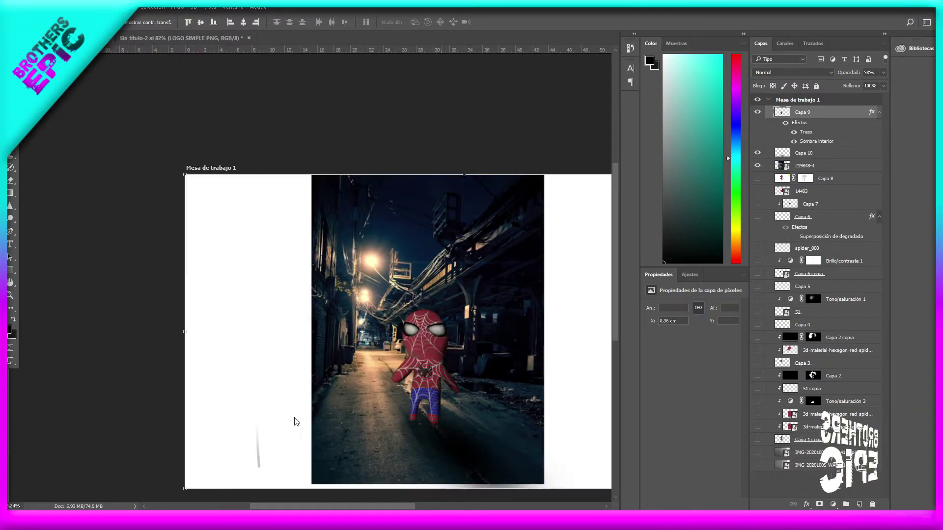
# Crop the artboard's sides to the alley photo (799 px wide) and duplicate Capa 9.
pyautogui.press('c')
pyautogui.moveTo(258, 340); pyautogui.dragTo(314, 340)
pyautogui.press('Return')
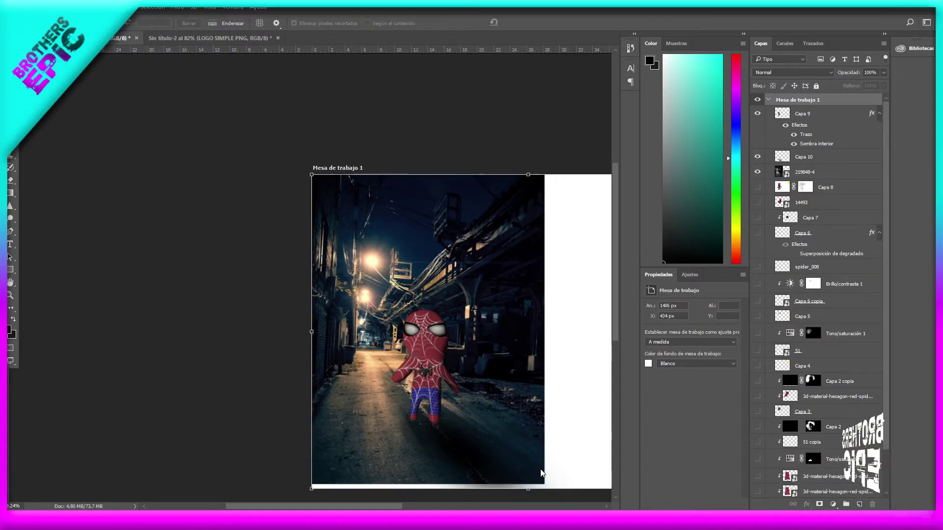
pyautogui.scroll(-2, 541, 473)
pyautogui.moveTo(594, 374); pyautogui.dragTo(523, 374)
pyautogui.press('Return')
pyautogui.scroll(4, 494, 388)
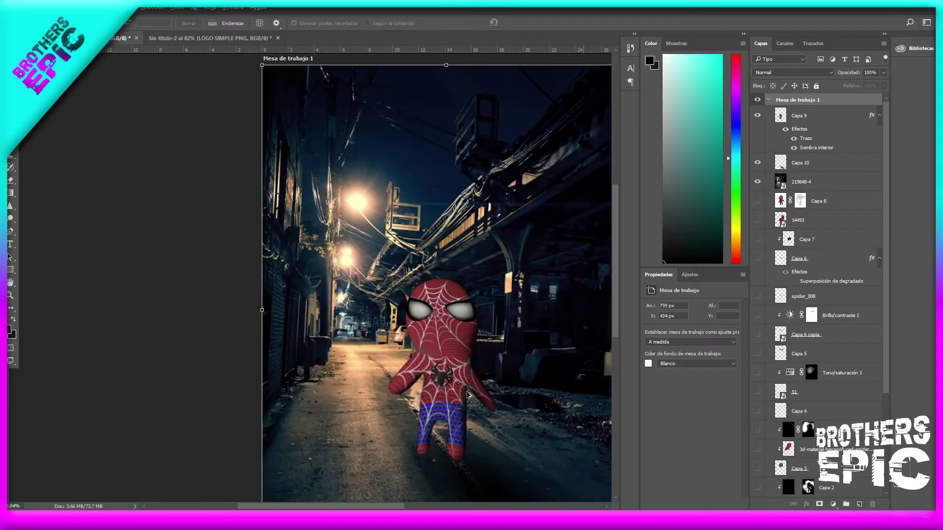
pyautogui.scroll(-2, 468, 395)
pyautogui.scroll(2, 442, 295)
pyautogui.press('v')
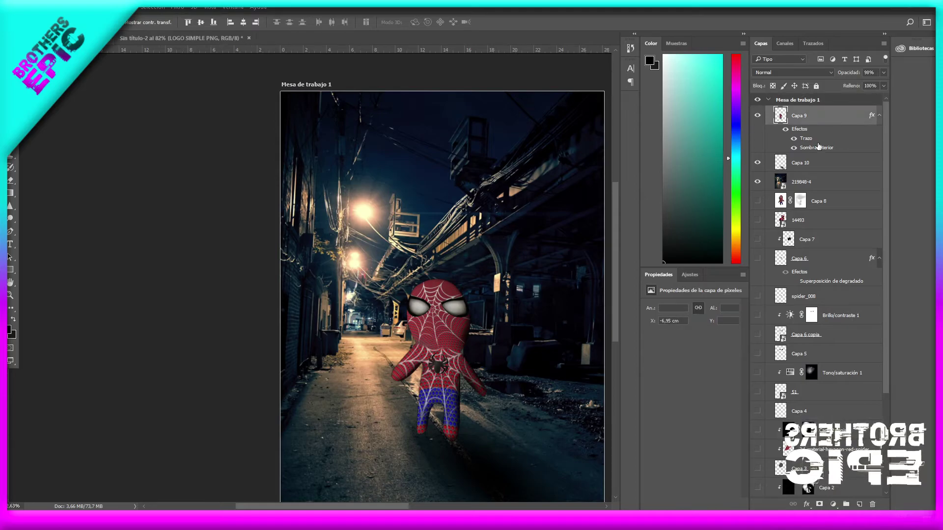
pyautogui.hotkey('ctrl', 'j')
pyautogui.click(82, 7)
pyautogui.moveTo(140, 30)
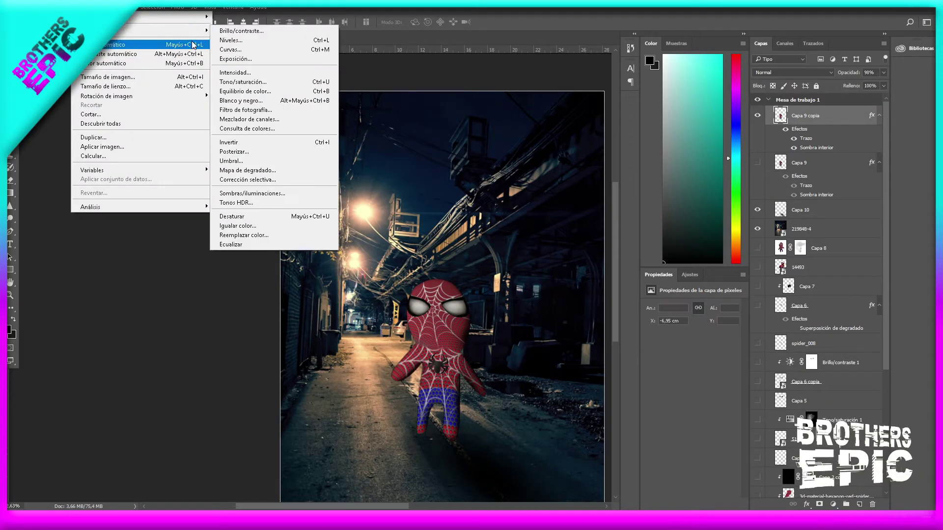
pyautogui.click(275, 237)
pyautogui.click(422, 286)
pyautogui.click(429, 300)
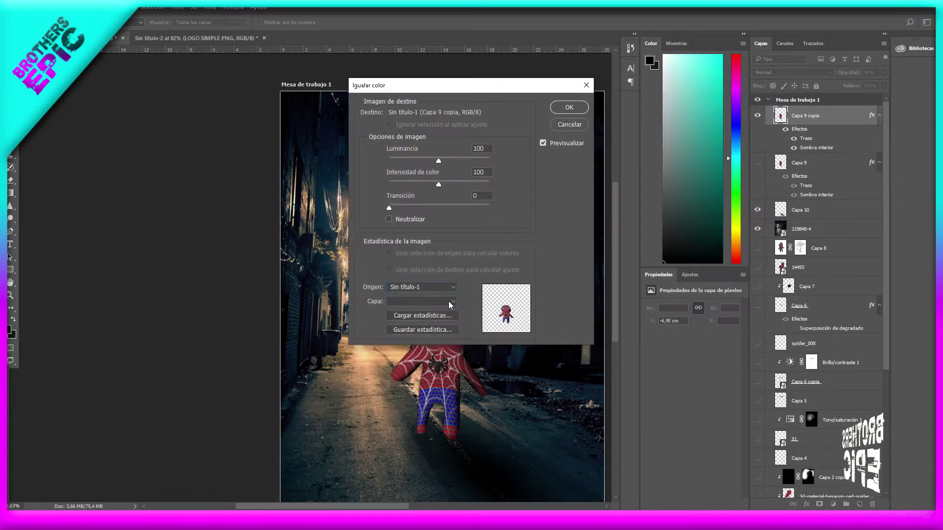
pyautogui.click(449, 302)
pyautogui.click(400, 345)
pyautogui.moveTo(442, 85); pyautogui.dragTo(673, 93)
pyautogui.moveTo(669, 189); pyautogui.dragTo(651, 189)
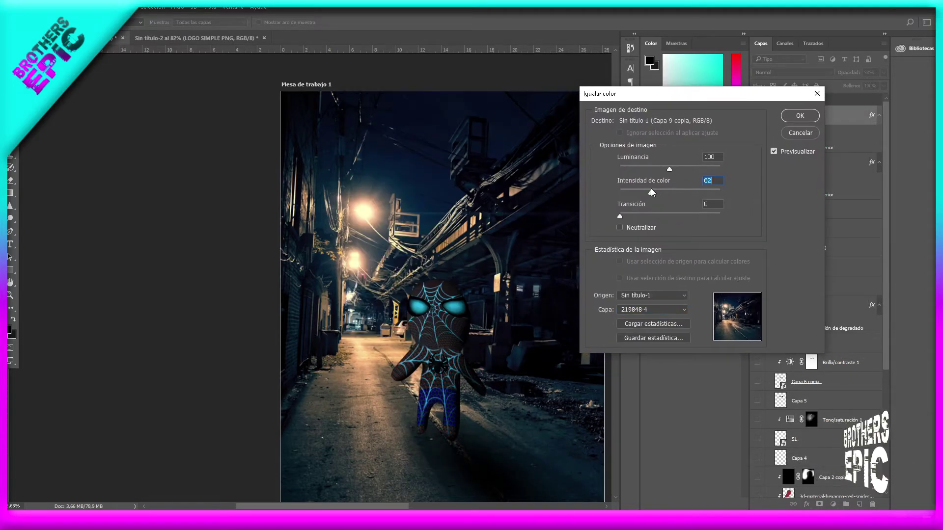
pyautogui.click(800, 115)
pyautogui.click(820, 504)
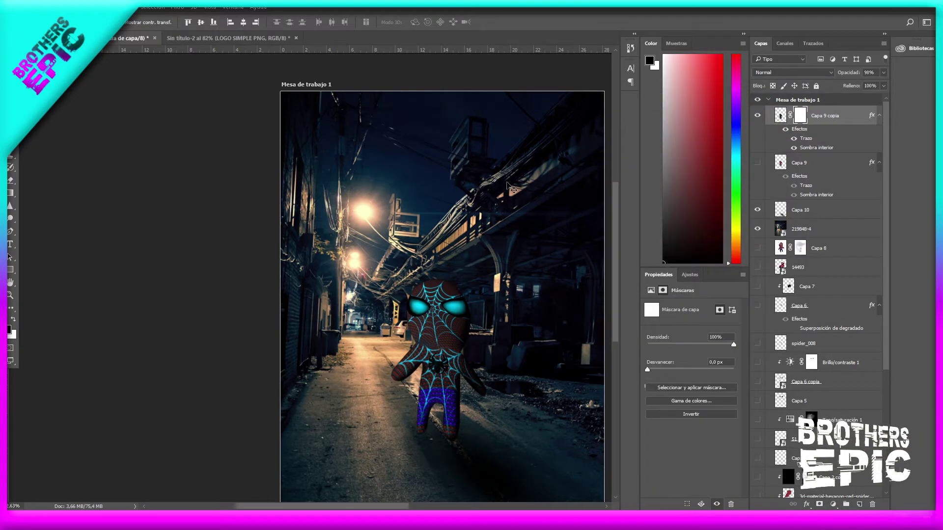
pyautogui.hotkey('ctrl', '+')
pyautogui.press('b')
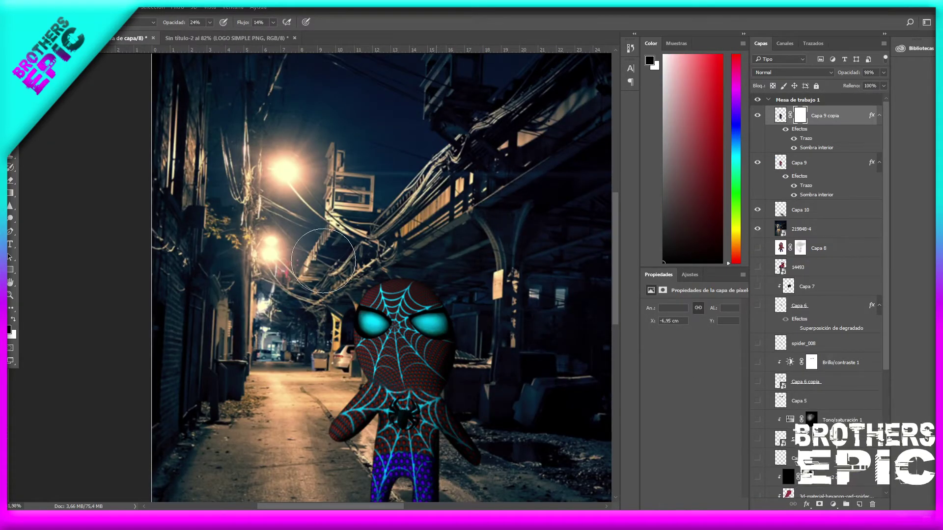
pyautogui.rightClick(339, 292)
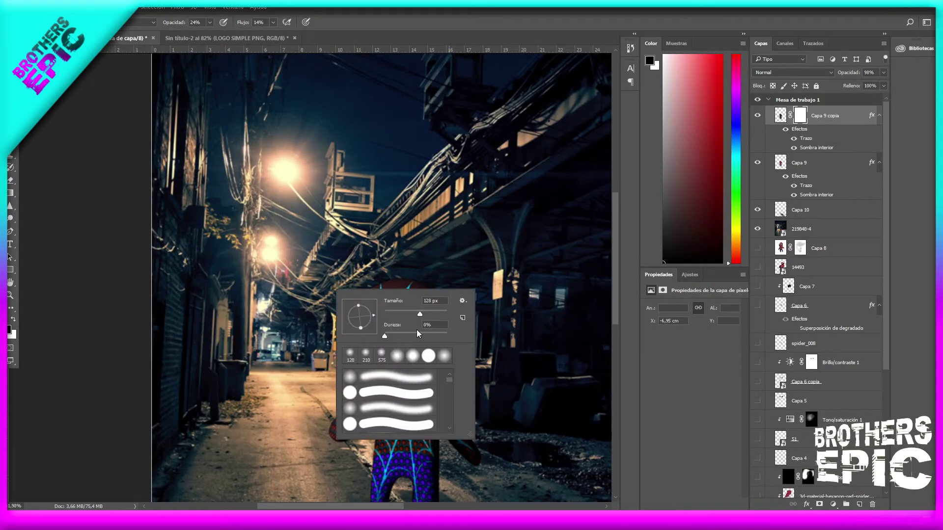
pyautogui.click(210, 22)
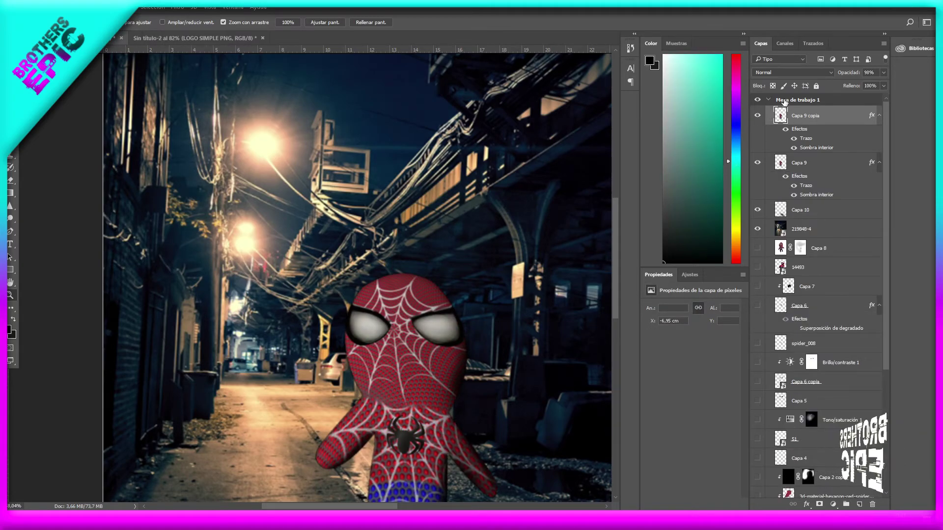
# Apply Match Color to Spider-Man with alley photo 219848-4 as source, adjusting intensity.
pyautogui.click(82, 7)
pyautogui.click(236, 227)
pyautogui.click(652, 296)
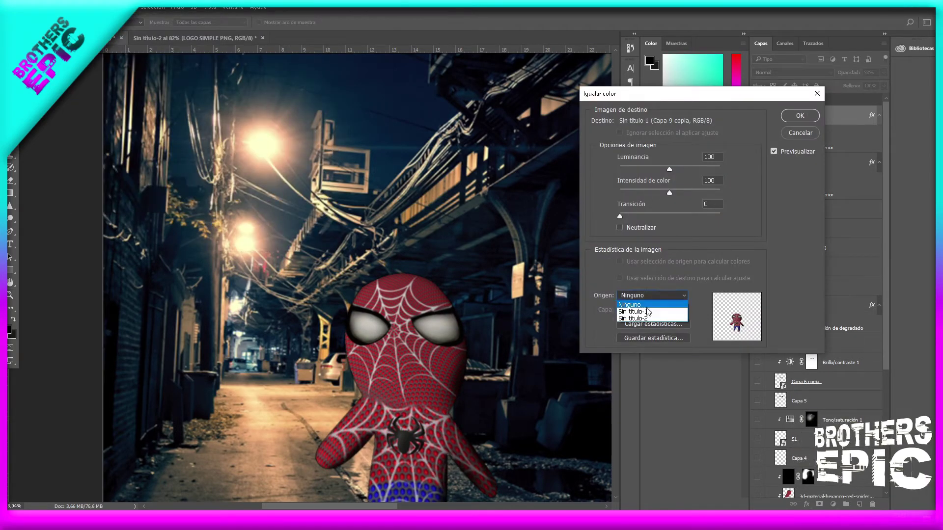
pyautogui.moveTo(669, 193); pyautogui.dragTo(670, 194)
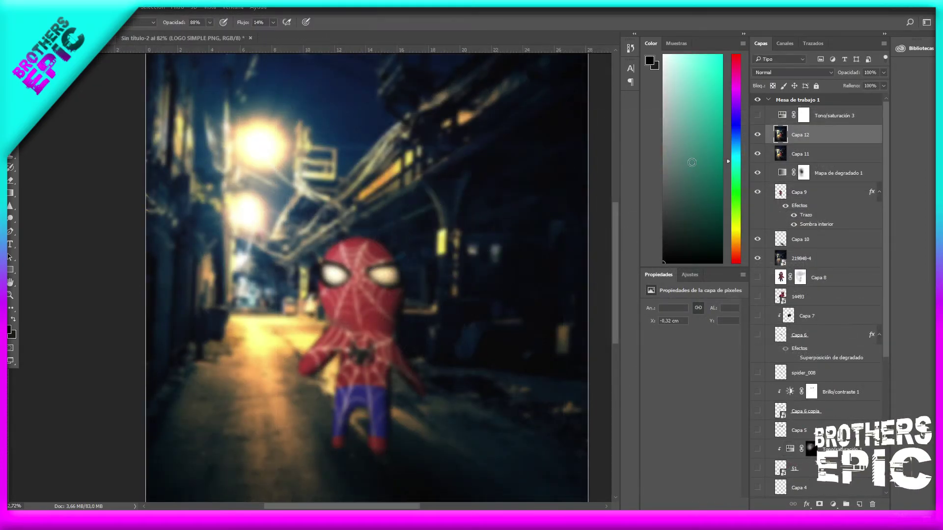
pyautogui.scroll(-3, 267, 310)
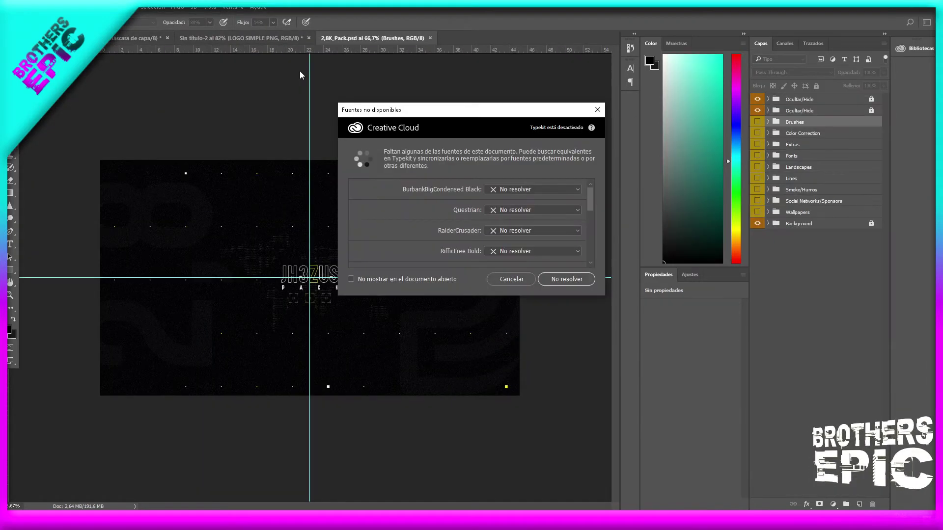
# Preview the Smoke/Humos layers and drag smoke layer 2 into the Spider-Man document.
pyautogui.click(767, 179)
pyautogui.click(768, 292)
pyautogui.click(766, 304)
pyautogui.keyDown('alt'); pyautogui.click(758, 303); pyautogui.keyUp('alt')
pyautogui.keyDown('alt'); pyautogui.click(758, 329); pyautogui.keyUp('alt')
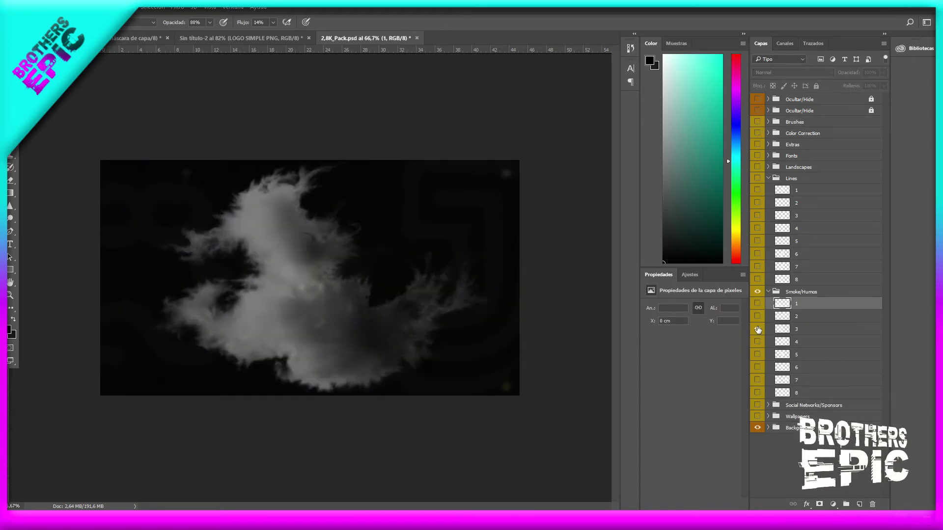
pyautogui.keyDown('alt'); pyautogui.click(758, 354); pyautogui.keyUp('alt')
pyautogui.keyDown('alt'); pyautogui.click(757, 368); pyautogui.keyUp('alt')
pyautogui.keyDown('alt'); pyautogui.click(757, 316); pyautogui.keyUp('alt')
pyautogui.click(786, 316)
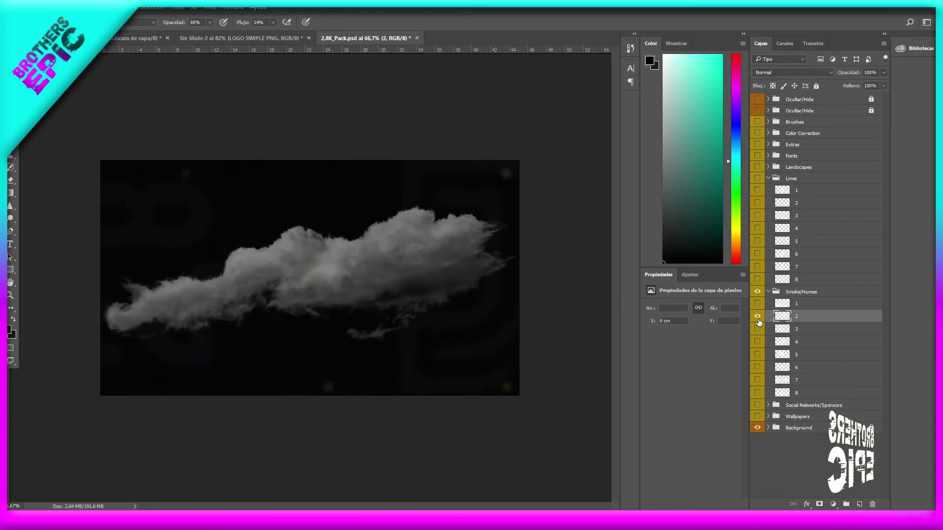
pyautogui.click(757, 317)
pyautogui.moveTo(786, 316)
pyautogui.mouseDown()
pyautogui.moveTo(140, 46)
pyautogui.moveTo(432, 273)
pyautogui.mouseUp()
# Enlarge and rotate the smoke layer to cover the artboard.
pyautogui.hotkey('ctrl', '-')
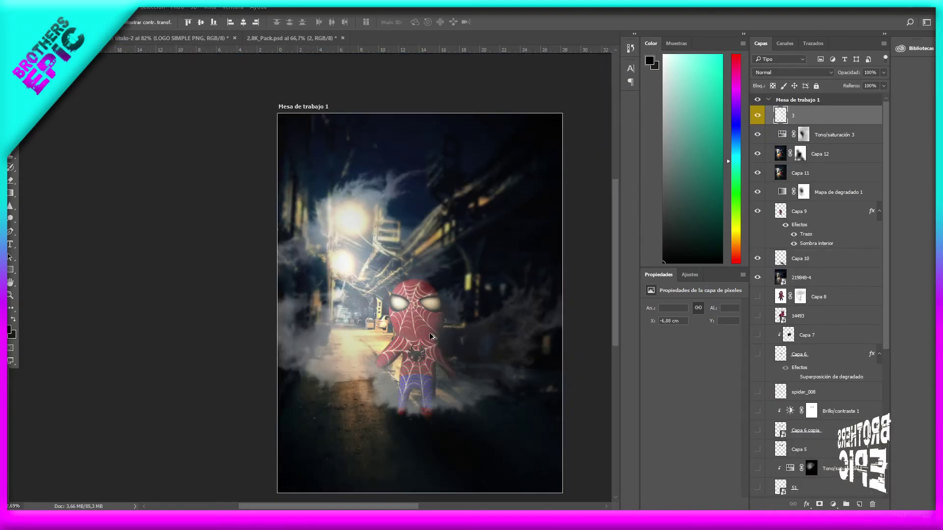
pyautogui.hotkey('ctrl', '-')
pyautogui.hotkey('ctrl', 't')
pyautogui.moveTo(573, 434)
pyautogui.mouseDown()
pyautogui.moveTo(565, 383)
pyautogui.moveTo(265, 364)
pyautogui.mouseUp()
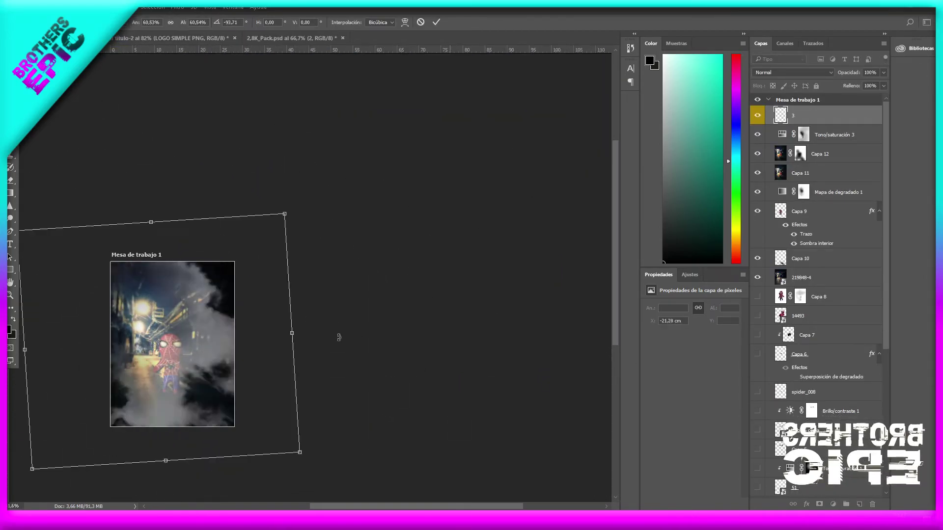
pyautogui.moveTo(266, 363); pyautogui.dragTo(274, 284)
pyautogui.press('Return')
pyautogui.hotkey('ctrl', '+')
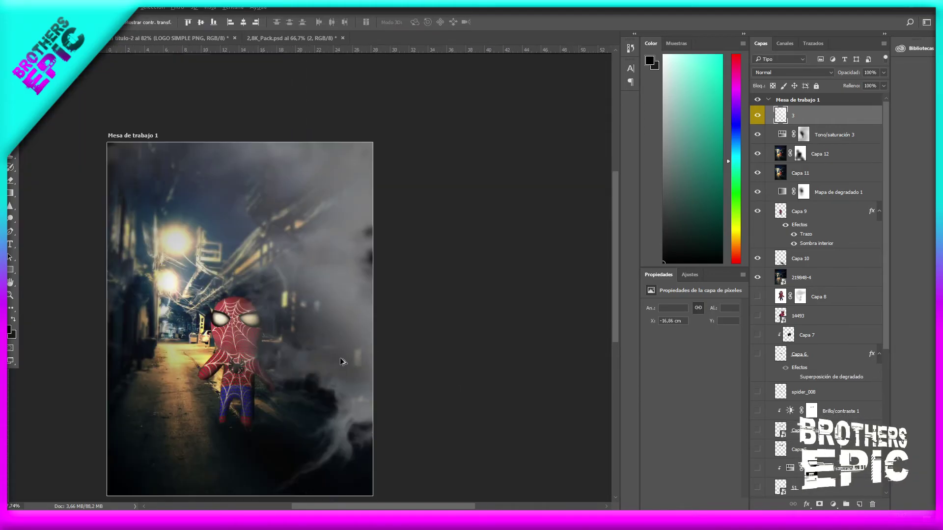
# Set the smoke layer to 47% opacity and add a Gradient Overlay.
pyautogui.click(883, 72)
pyautogui.moveTo(886, 84); pyautogui.dragTo(865, 86)
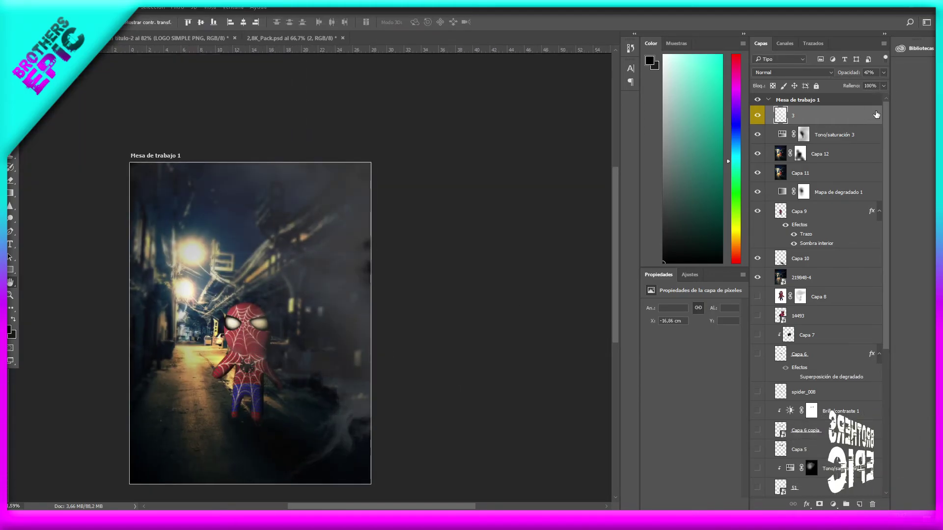
pyautogui.doubleClick(877, 114)
pyautogui.click(504, 262)
pyautogui.click(653, 146)
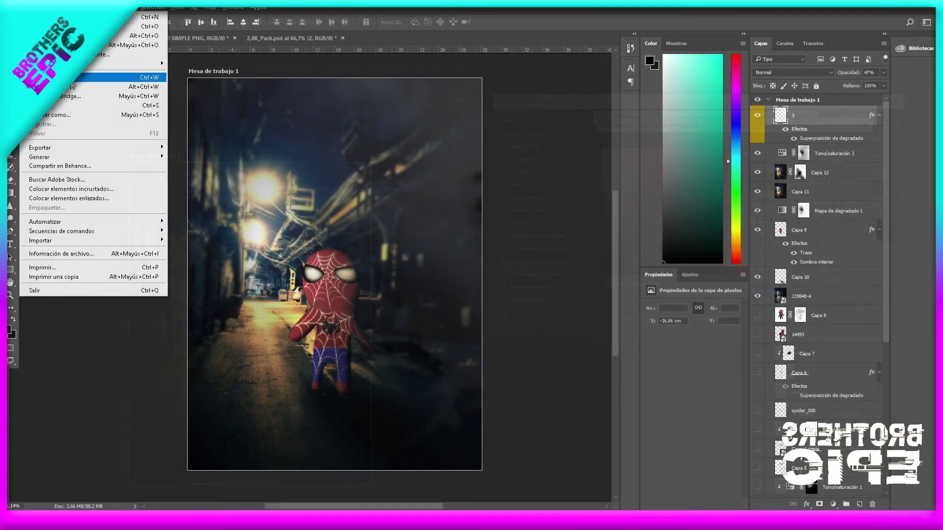
# Save a copy of the composite as a PNG named 'final fo'.
pyautogui.click(81, 116)
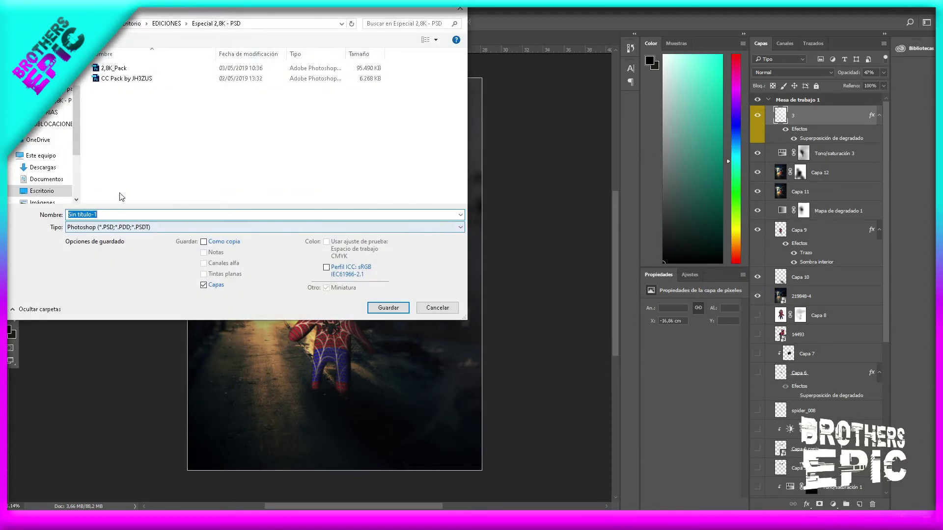
pyautogui.click(120, 228)
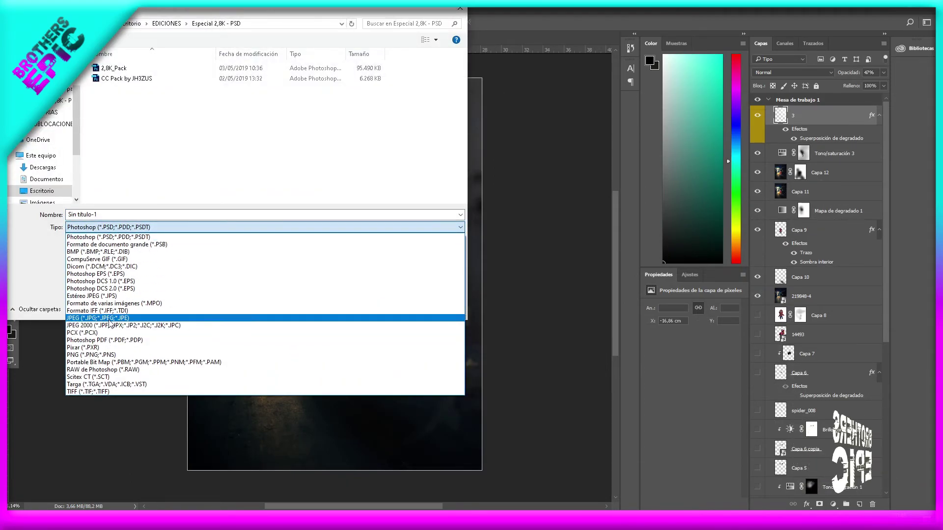
pyautogui.click(94, 355)
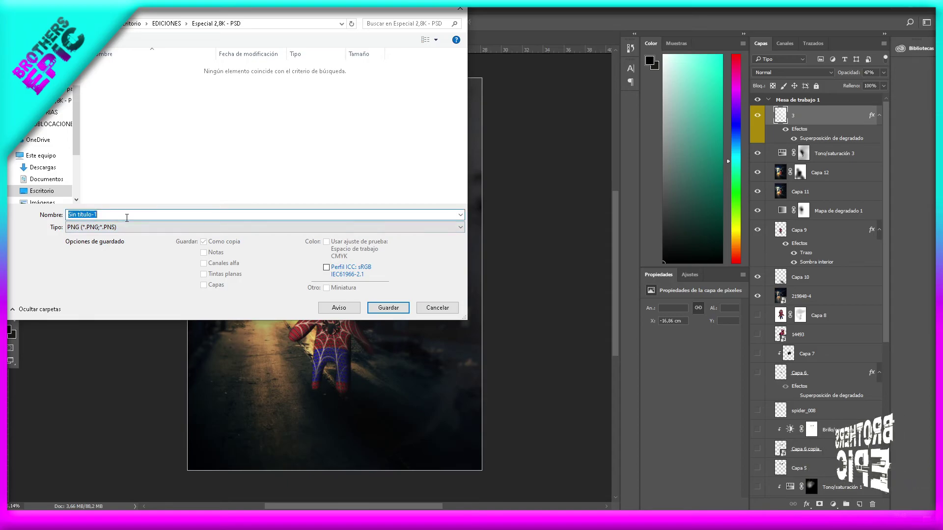
pyautogui.write('final fo')
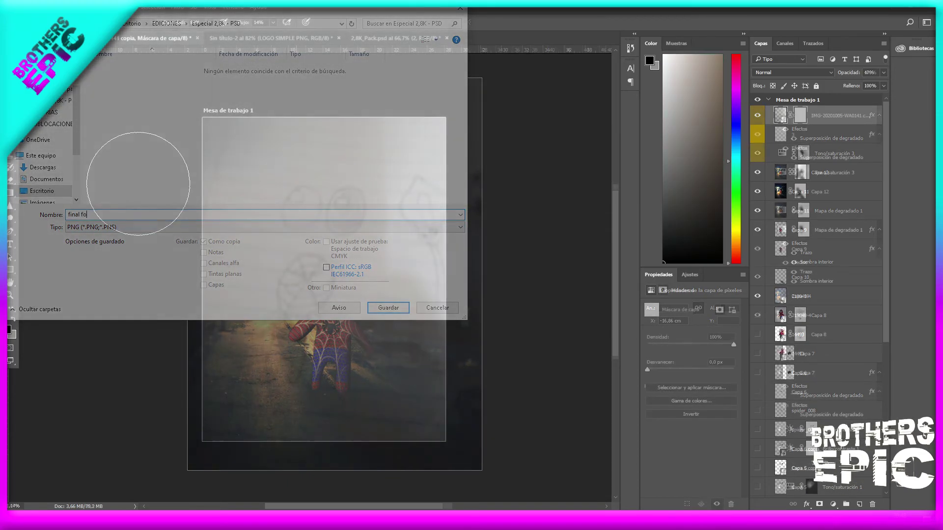
# Adjust the brush opacity setting in the options bar.
pyautogui.click(207, 23)
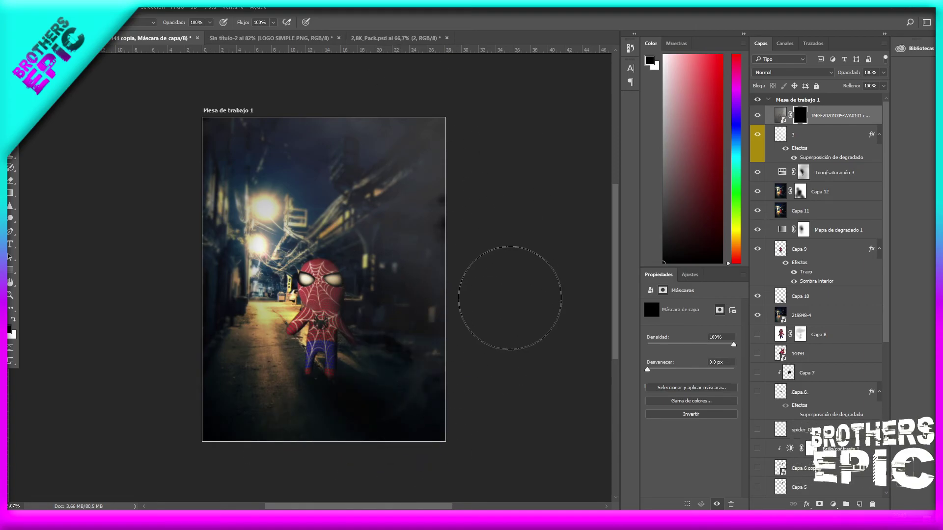
pyautogui.scroll(2, 383, 368)
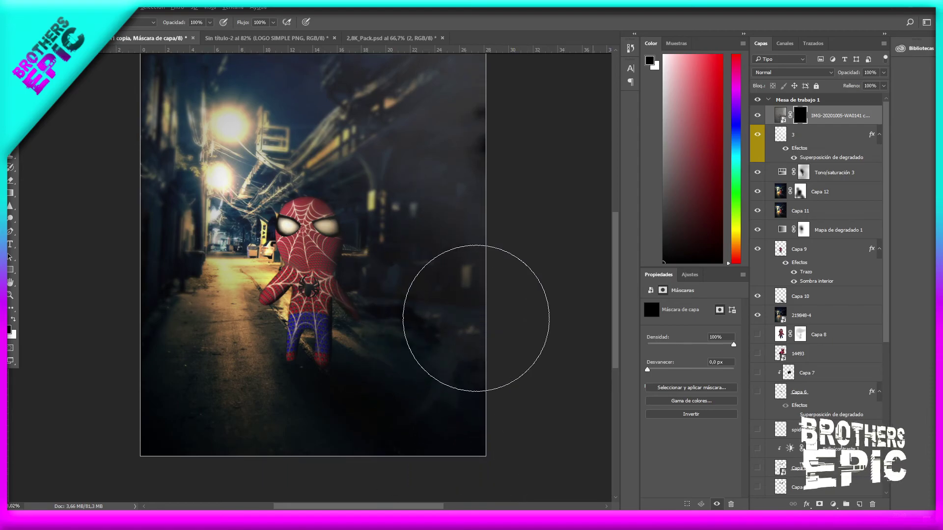
pyautogui.scroll(-2, 487, 322)
pyautogui.scroll(2, 458, 339)
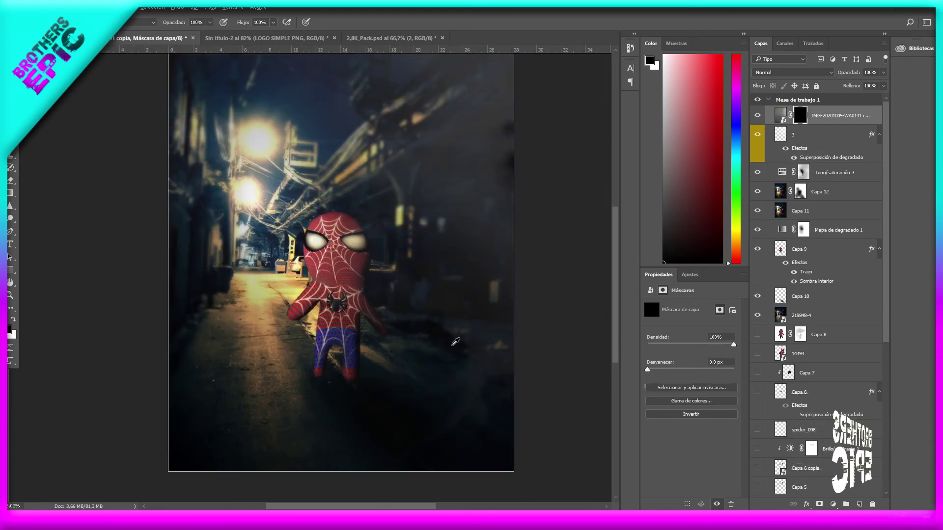
pyautogui.scroll(-2, 439, 340)
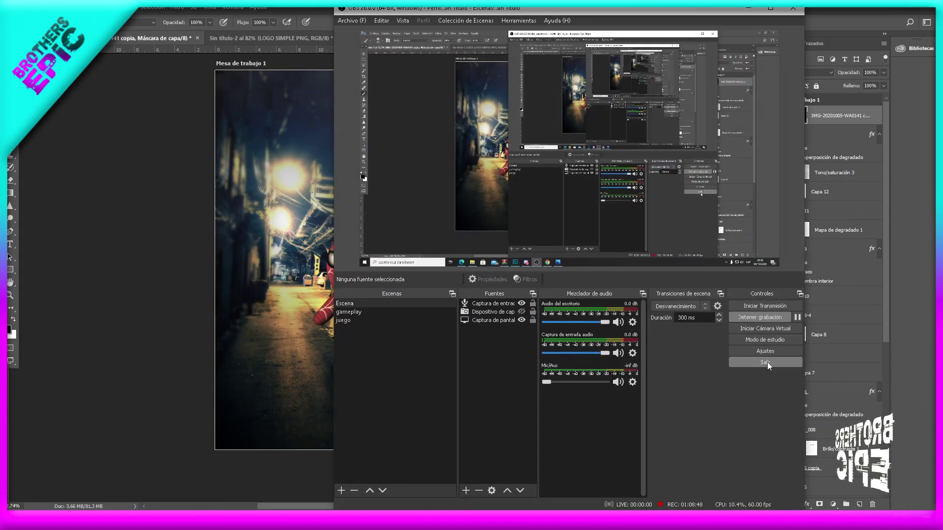